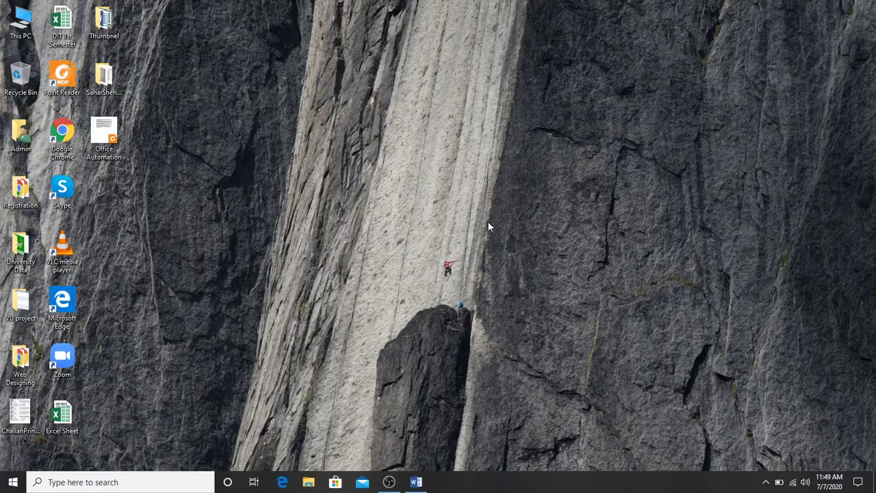
Bring the blank Document1 window to the front and show the Insert tab
{"action": "left_click", "coordinate": [419, 482]}
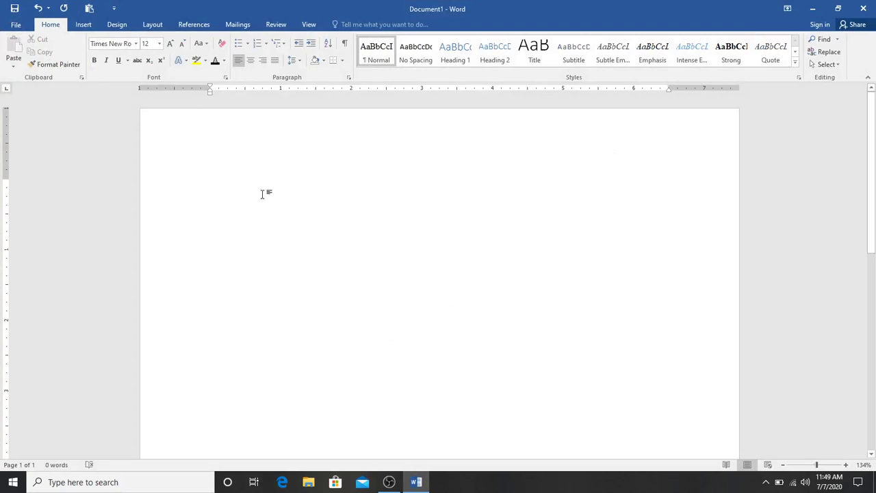
{"action": "left_click", "coordinate": [82, 25]}
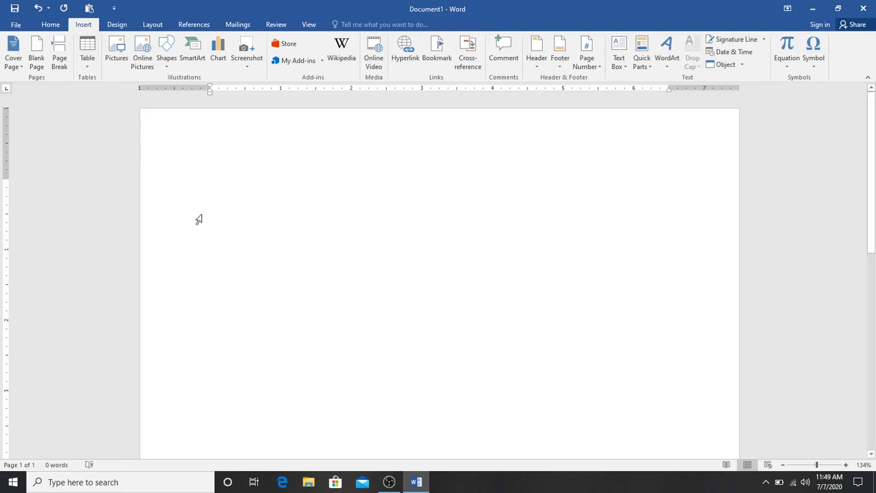
Type 'Table: Combination of rows and columns', 'Row:' and 'Columns' on three lines
{"action": "type", "text": "Table"}
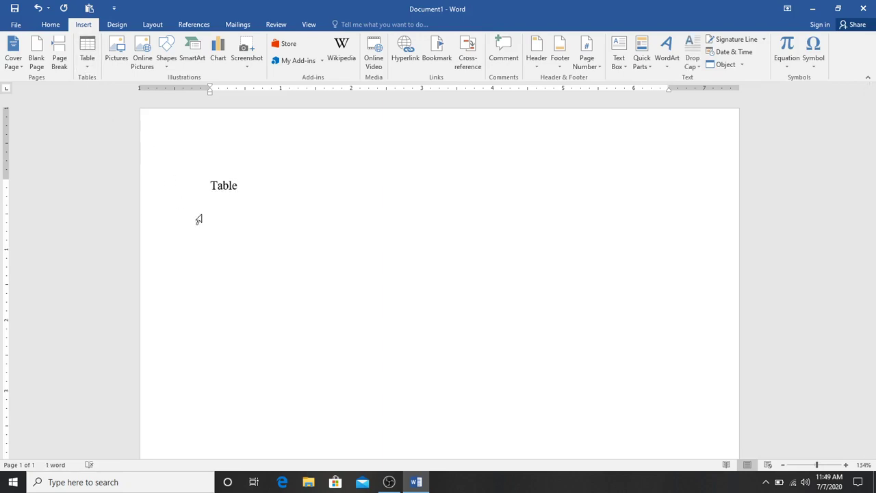
{"action": "type", "text": ": Co"}
{"action": "type", "text": "mbination"}
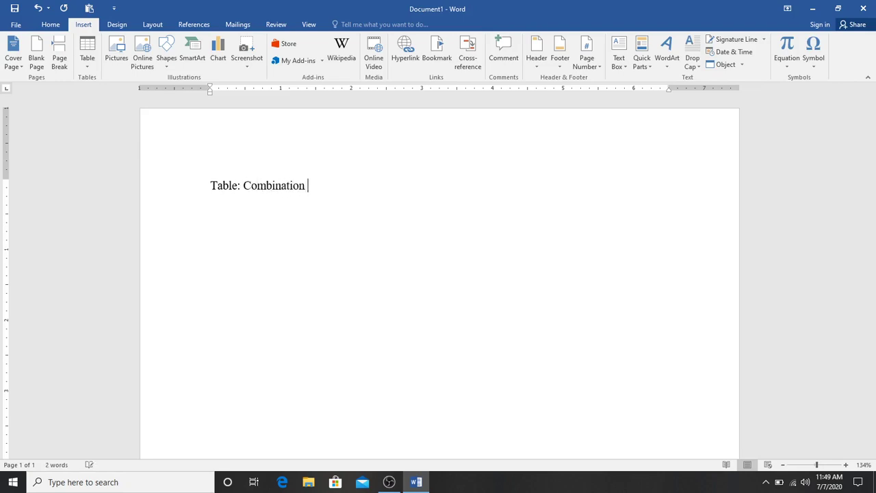
{"action": "type", "text": " of rows and co"}
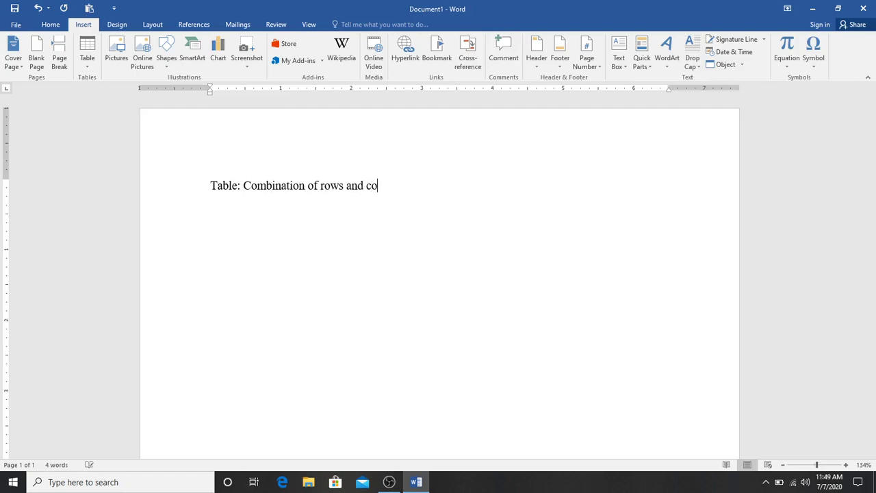
{"action": "type", "text": "lumns"}
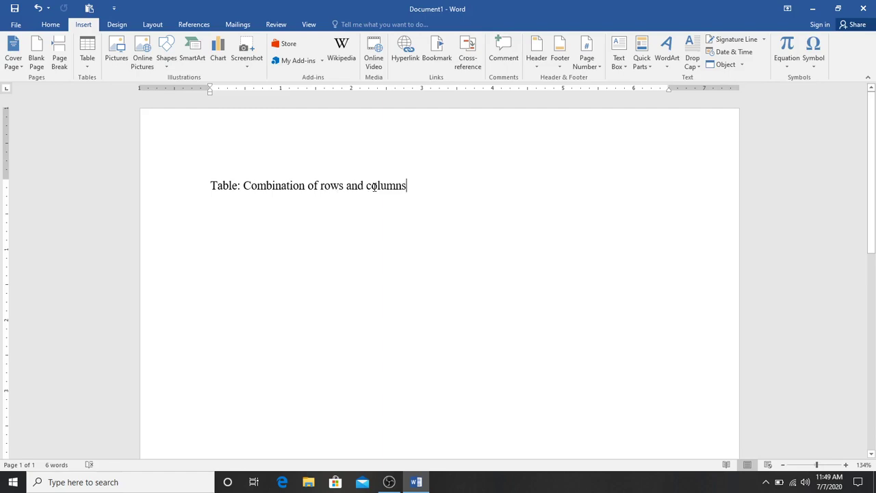
{"action": "key", "text": "Return"}
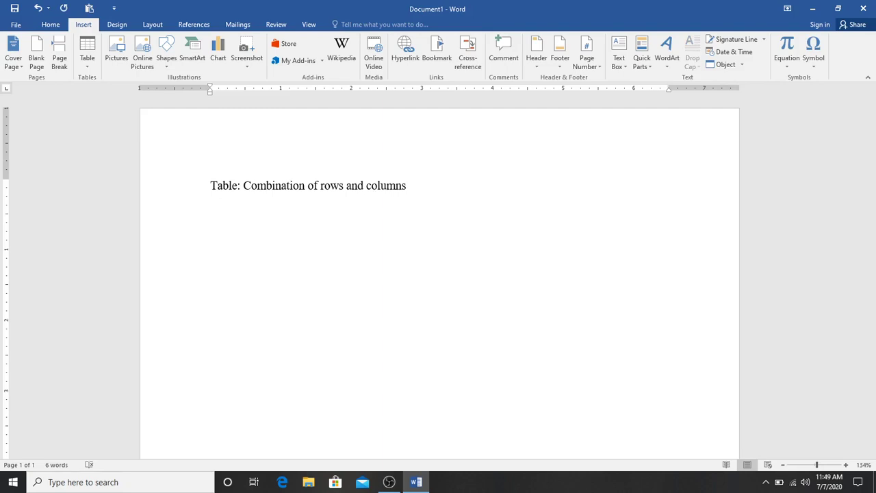
{"action": "type", "text": "Row:"}
{"action": "key", "text": "Return"}
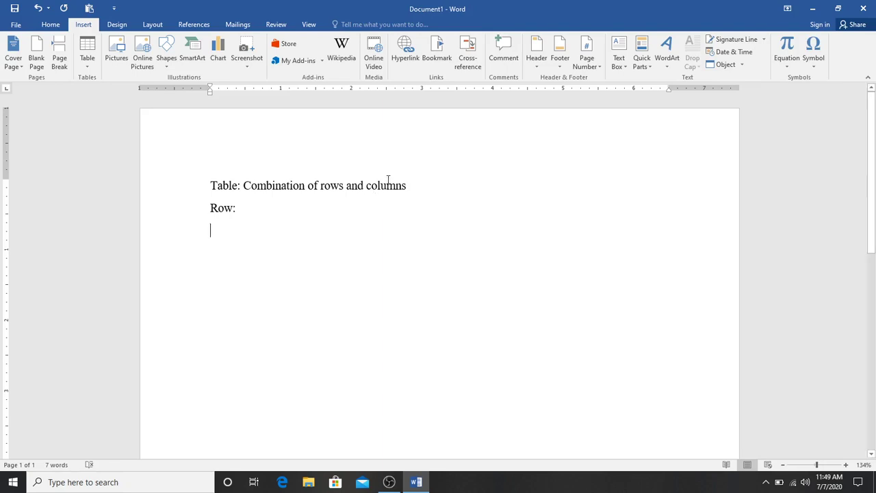
{"action": "type", "text": "Cou"}
{"action": "key", "text": "BackSpace"}
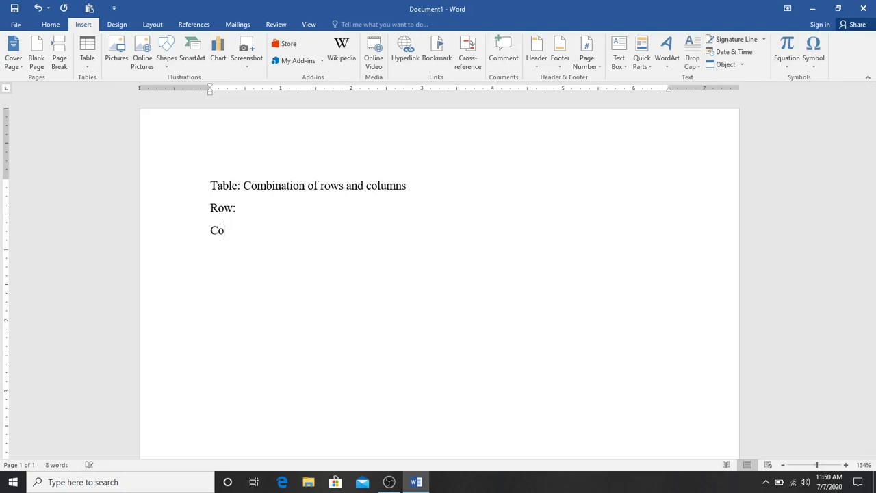
{"action": "type", "text": "lumns"}
{"action": "key", "text": "Return"}
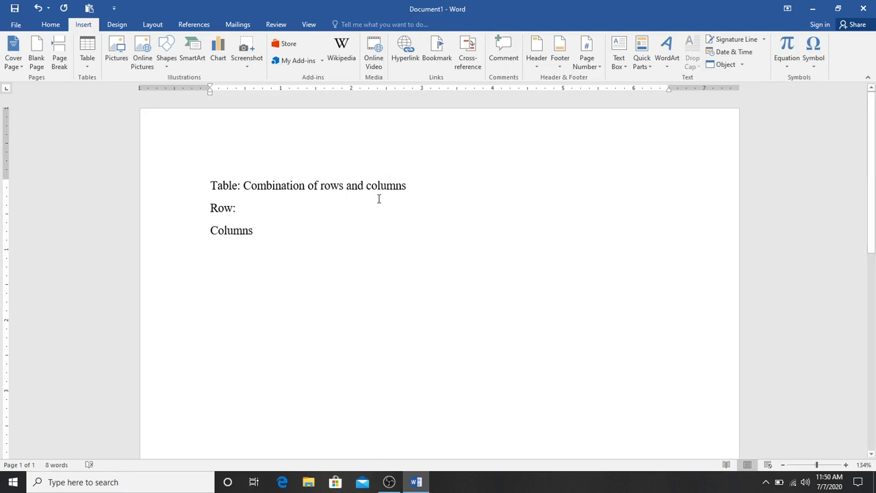
{"action": "left_click", "coordinate": [163, 63]}
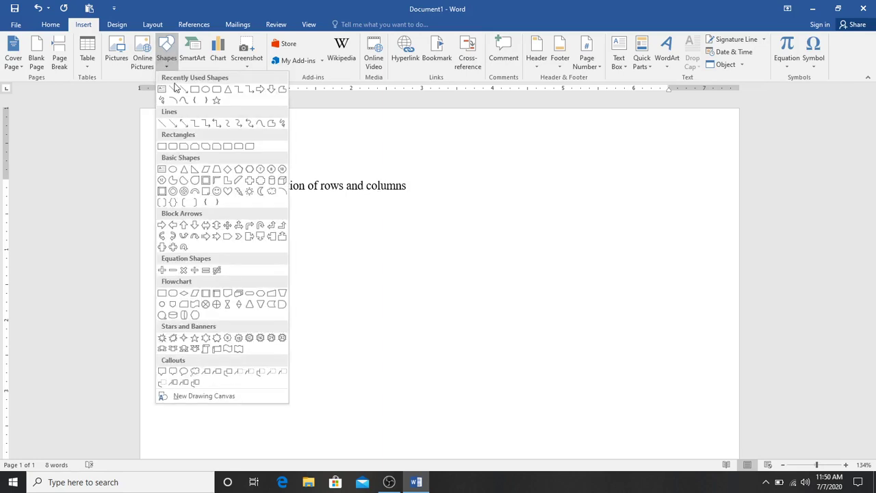
{"action": "left_click", "coordinate": [174, 89]}
{"action": "left_click_drag", "start_coordinate": [255, 210], "coordinate": [424, 215]}
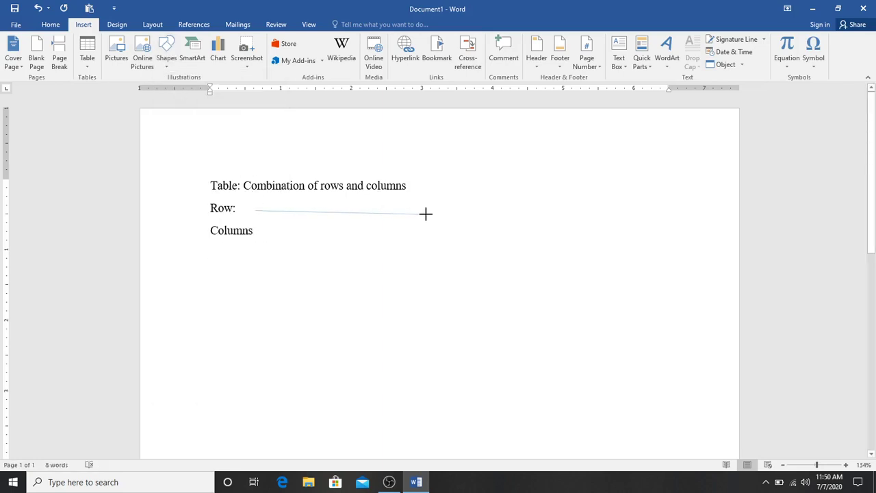
{"action": "left_click_drag", "start_coordinate": [424, 214], "coordinate": [426, 212]}
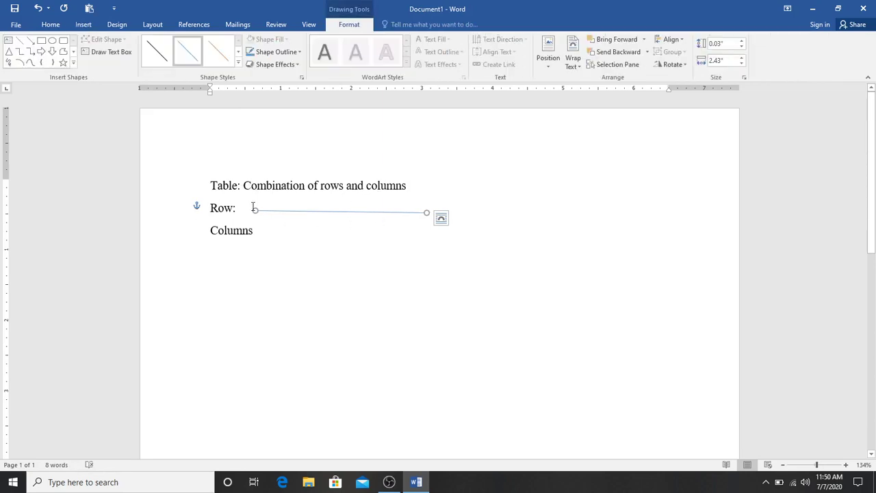
{"action": "left_click", "coordinate": [157, 52]}
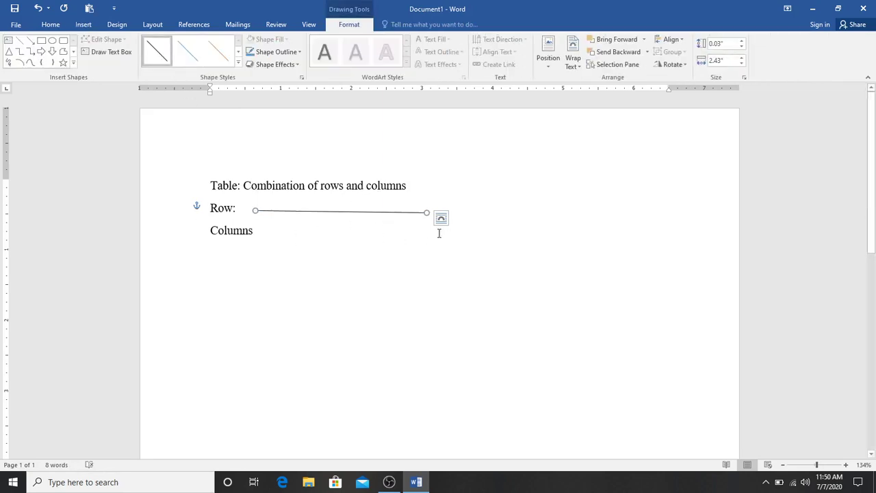
{"action": "left_click", "coordinate": [20, 39]}
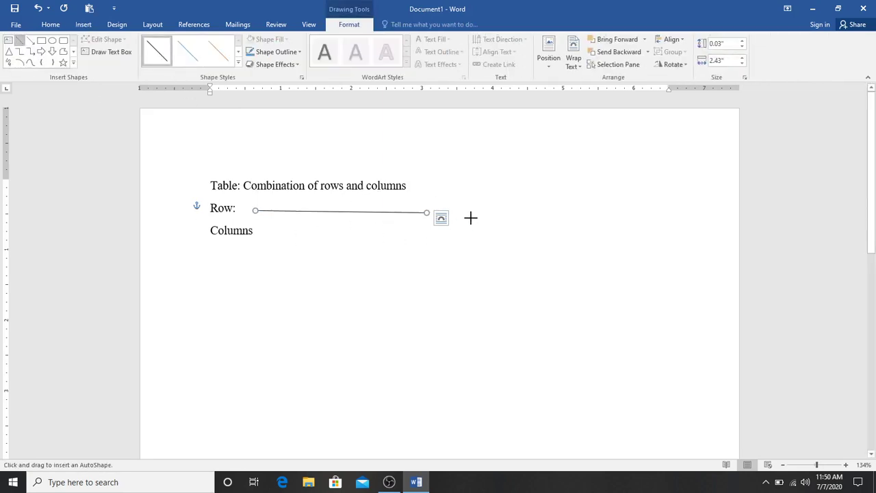
{"action": "left_click_drag", "start_coordinate": [470, 217], "coordinate": [471, 257]}
{"action": "left_click", "coordinate": [19, 40]}
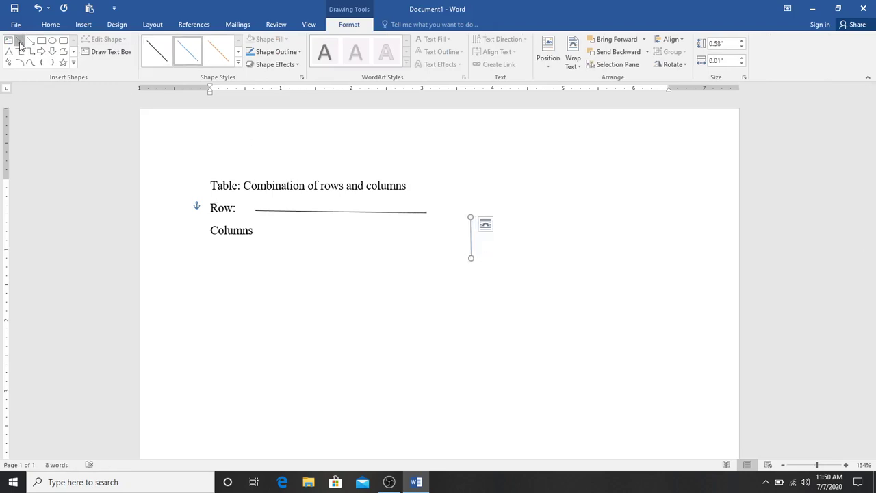
{"action": "left_click_drag", "start_coordinate": [506, 217], "coordinate": [508, 263]}
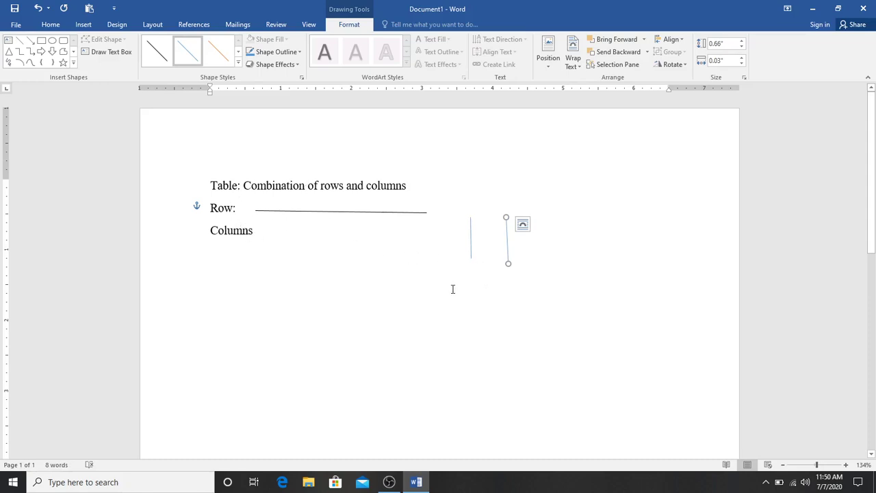
{"action": "key", "text": "Delete"}
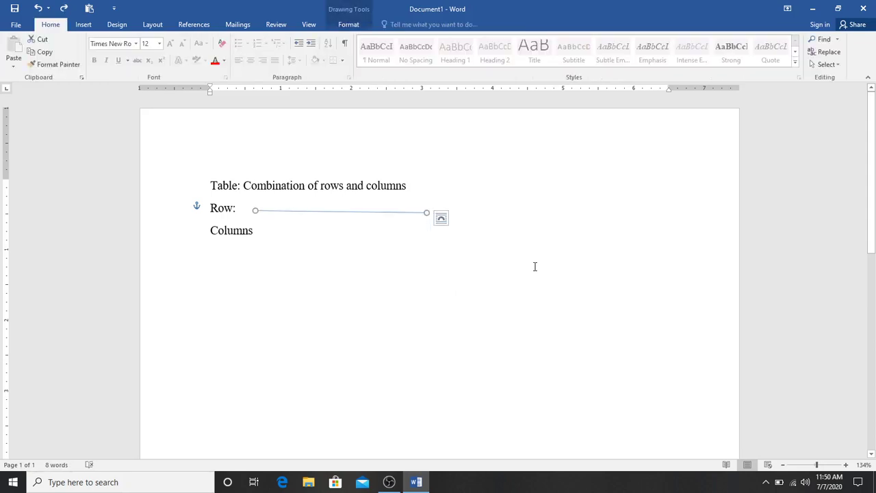
{"action": "key", "text": "Delete"}
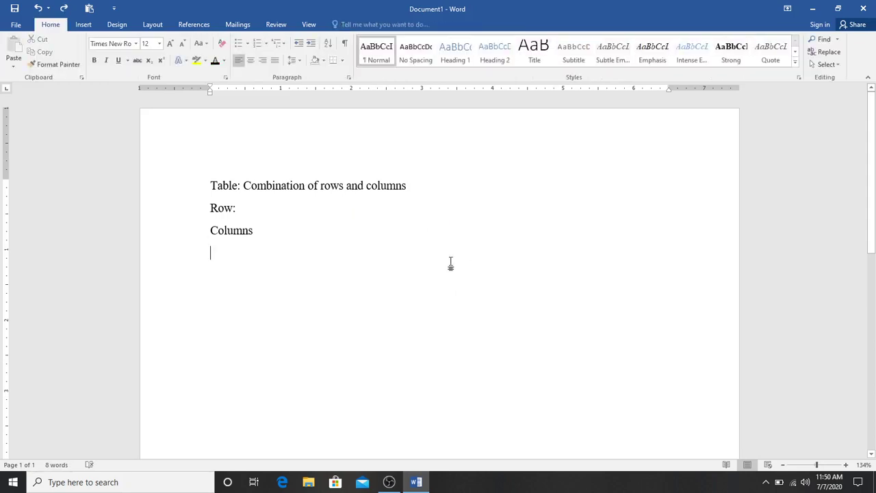
Type 'Cell:' on the empty line, then select all text and delete it
{"action": "type", "text": "Cell"}
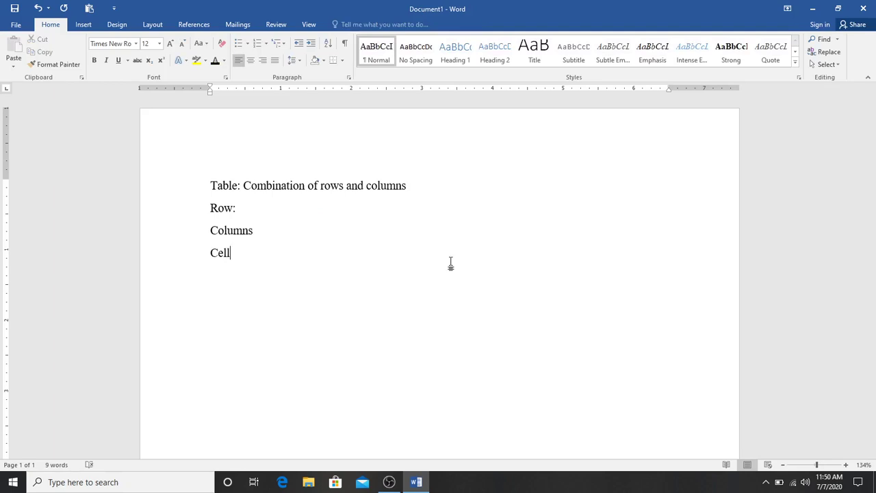
{"action": "type", "text": ":"}
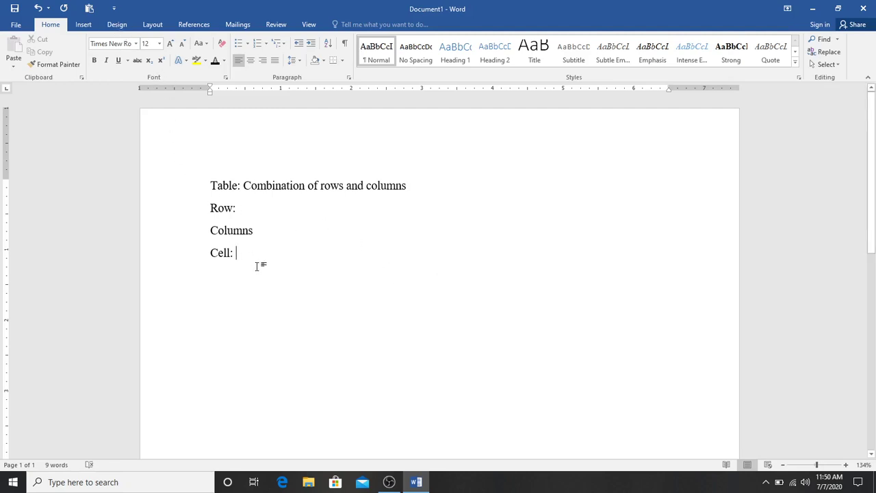
{"action": "key", "text": "ctrl+a"}
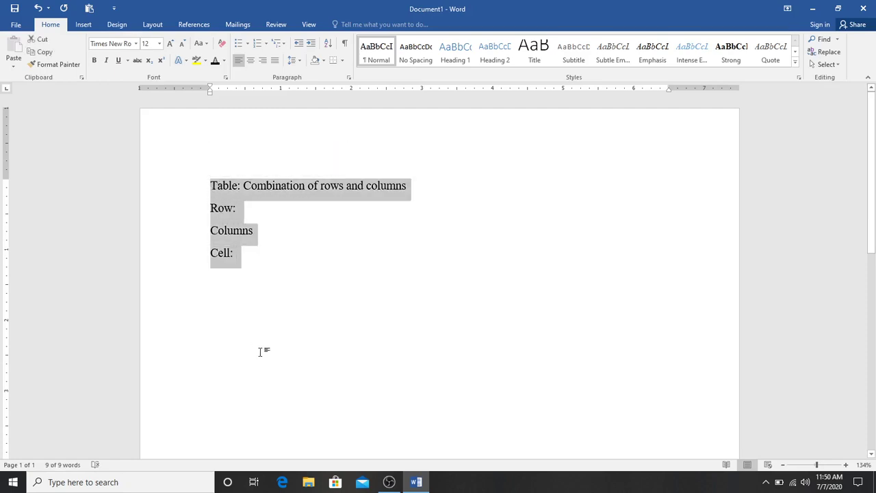
{"action": "key", "text": "Delete"}
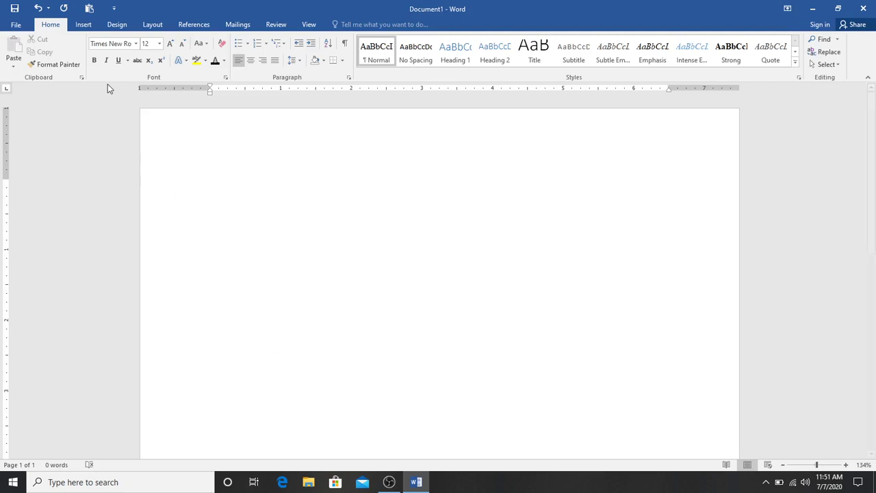
Insert a 3-column, 5-row table and move to the line below it
{"action": "left_click", "coordinate": [83, 25]}
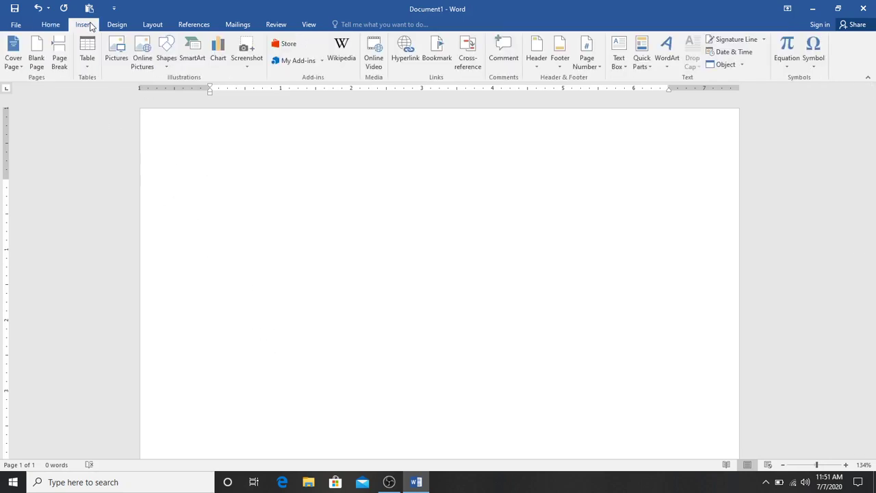
{"action": "left_click", "coordinate": [85, 59]}
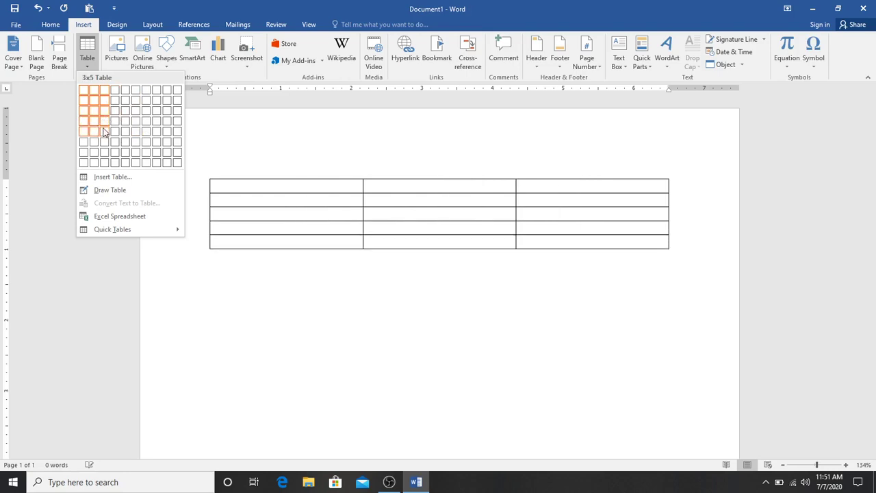
{"action": "left_click", "coordinate": [104, 131]}
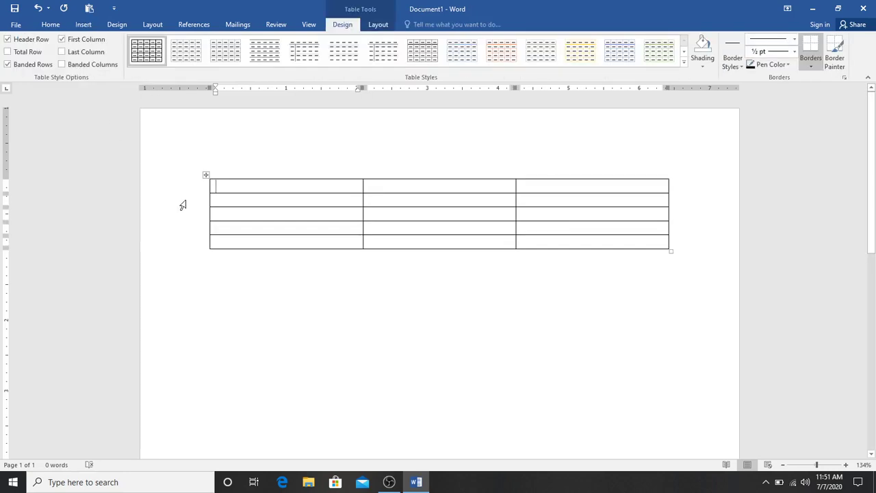
{"action": "left_click", "coordinate": [258, 266]}
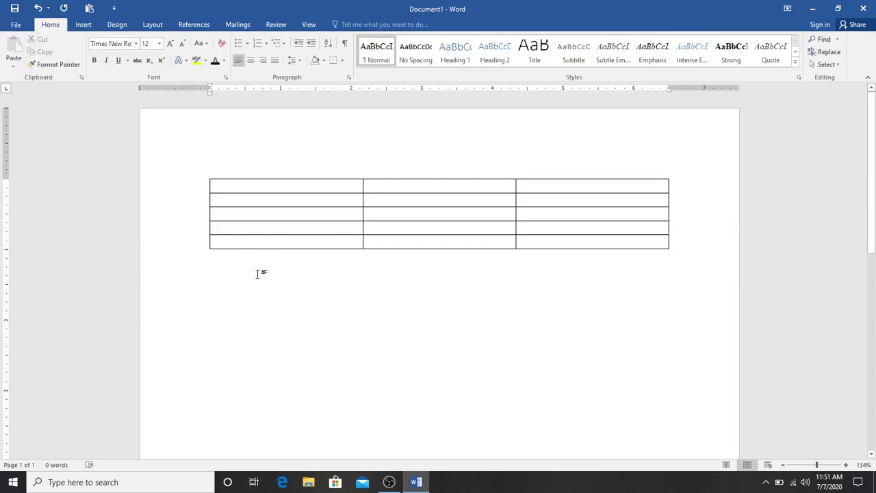
Select each column and row of the table, then delete the whole table
{"action": "scroll", "coordinate": [461, 225], "scroll_direction": "up", "scroll_amount": 3, "text": "ctrl"}
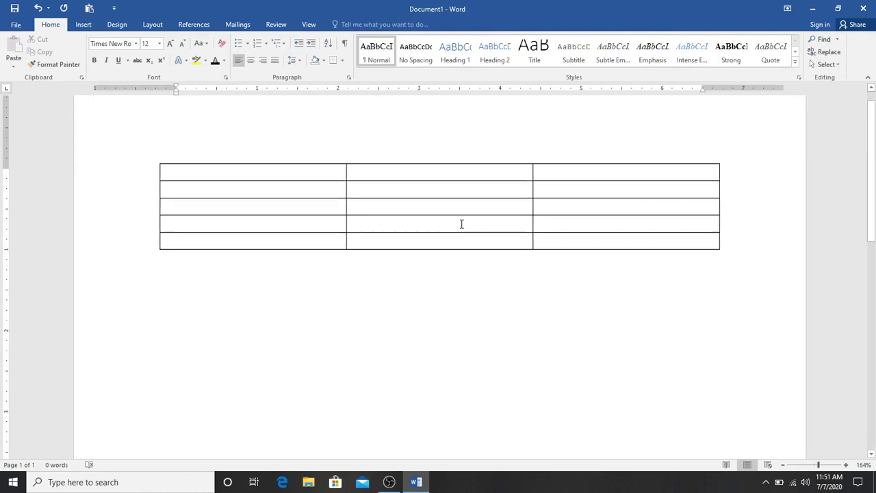
{"action": "left_click", "coordinate": [236, 129]}
{"action": "left_click", "coordinate": [411, 146]}
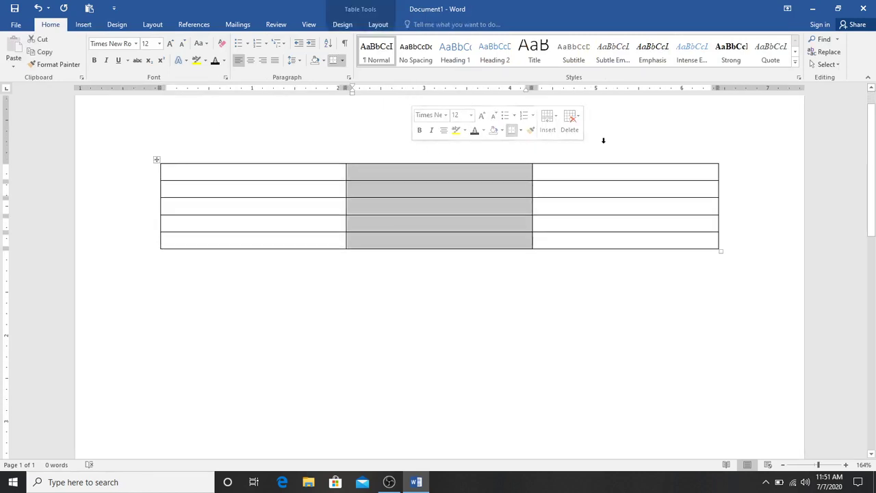
{"action": "left_click", "coordinate": [602, 141]}
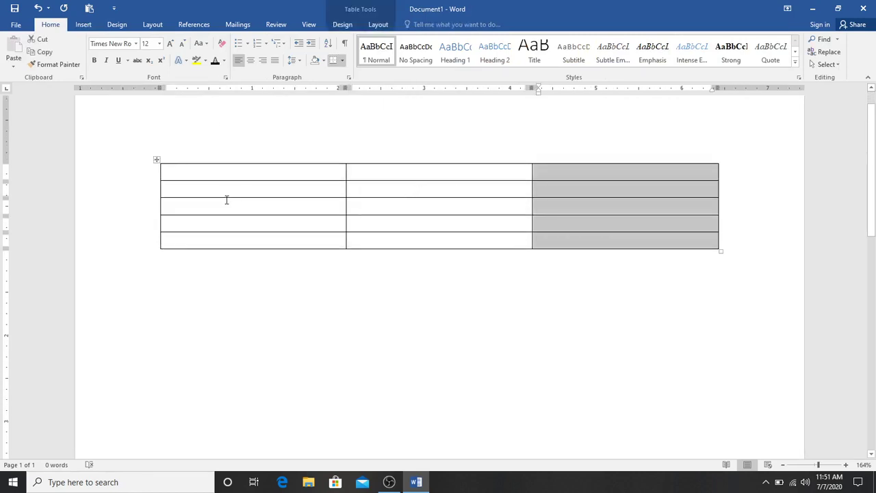
{"action": "left_click", "coordinate": [150, 174]}
{"action": "left_click", "coordinate": [143, 191]}
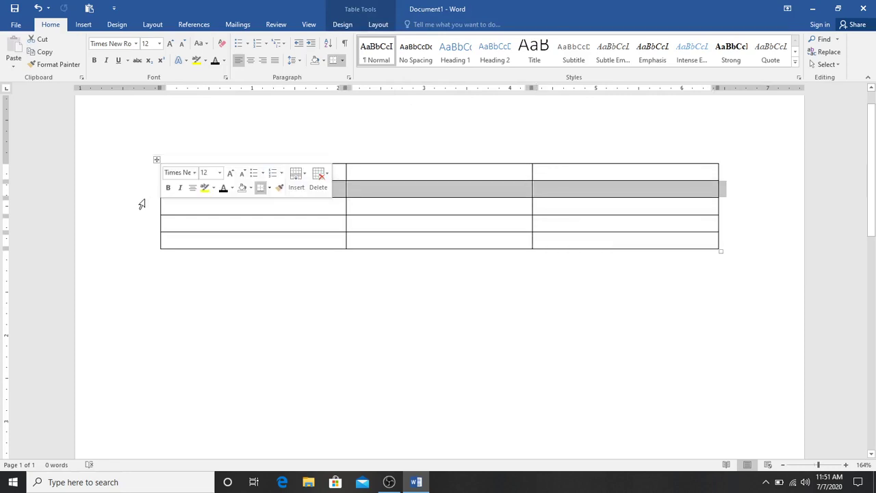
{"action": "left_click", "coordinate": [142, 208]}
{"action": "left_click", "coordinate": [140, 222]}
{"action": "left_click", "coordinate": [136, 240]}
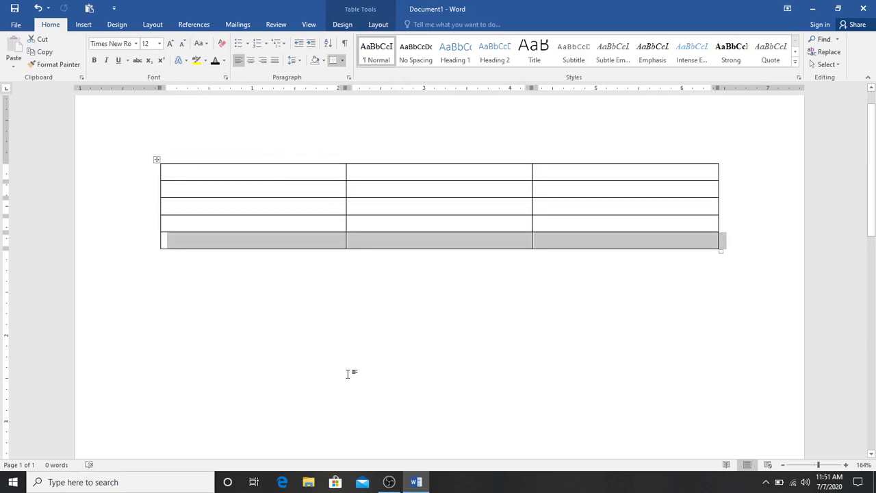
{"action": "key", "text": "ctrl+a"}
{"action": "key", "text": "Delete"}
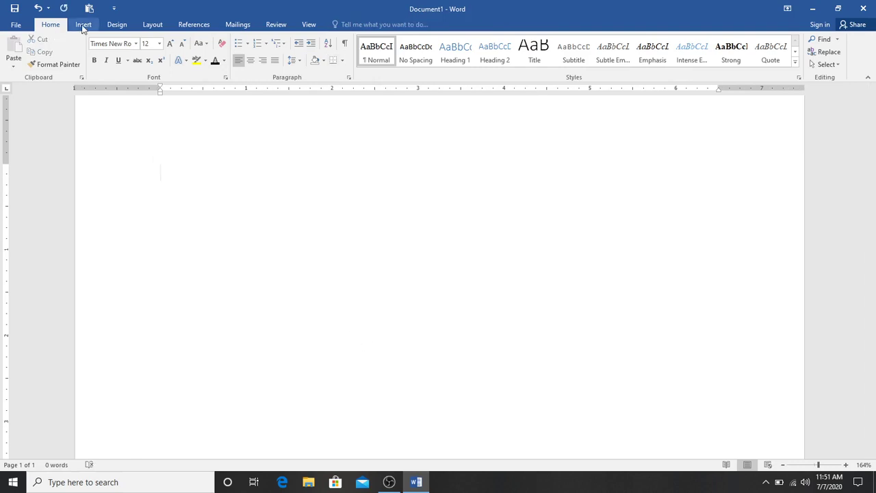
{"action": "left_click", "coordinate": [82, 24]}
{"action": "left_click", "coordinate": [83, 58]}
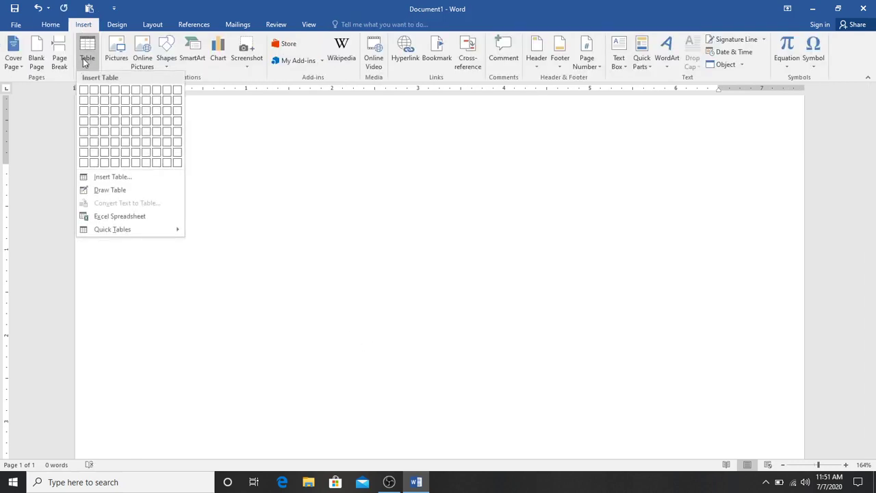
{"action": "left_click", "coordinate": [127, 177]}
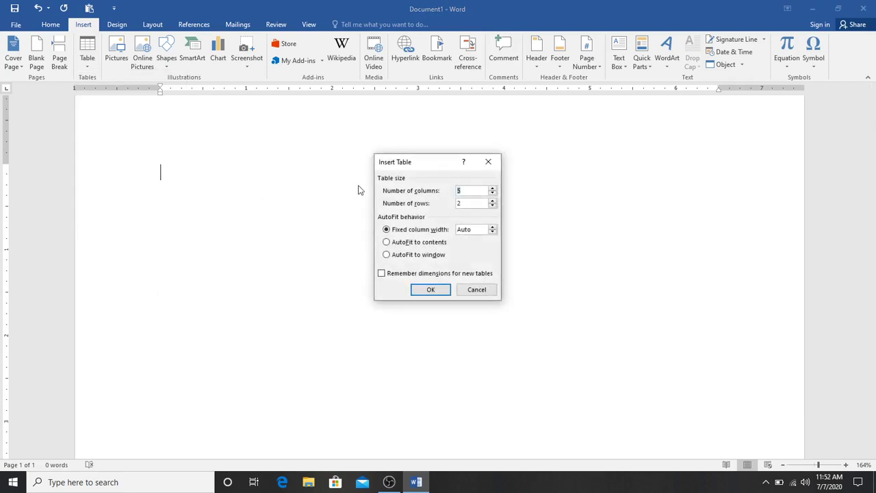
{"action": "left_click_drag", "start_coordinate": [405, 166], "coordinate": [298, 186]}
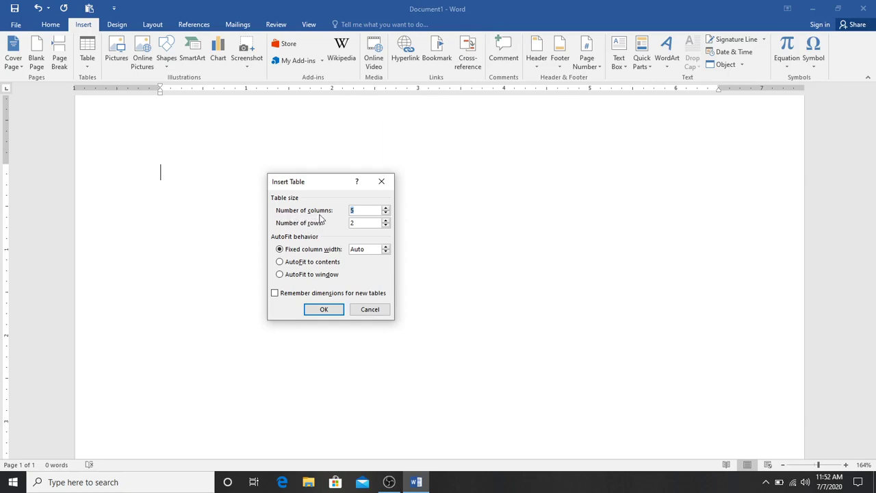
{"action": "left_click", "coordinate": [362, 210]}
{"action": "left_click_drag", "start_coordinate": [361, 210], "coordinate": [342, 214]}
{"action": "type", "text": "4"}
{"action": "double_click", "coordinate": [352, 223]}
{"action": "left_click", "coordinate": [325, 309]}
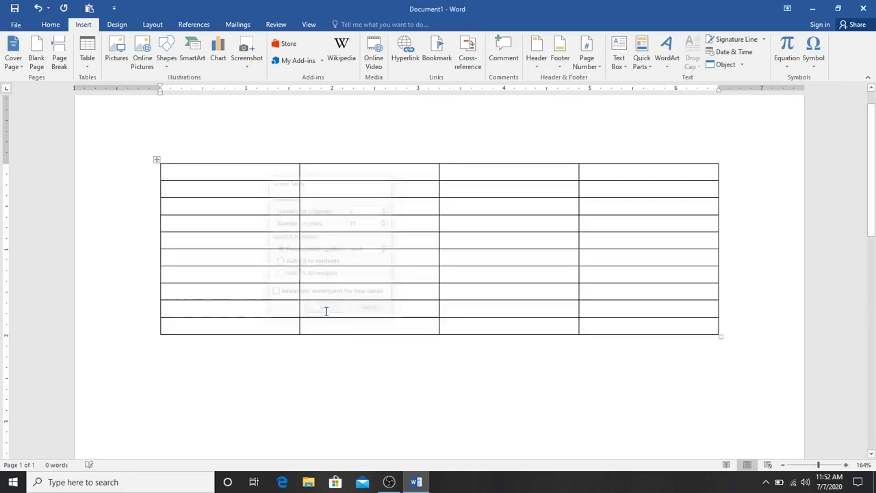
{"action": "left_click", "coordinate": [269, 143]}
{"action": "left_click", "coordinate": [385, 143]}
{"action": "left_click_drag", "start_coordinate": [497, 150], "coordinate": [612, 153]}
{"action": "left_click", "coordinate": [612, 153]}
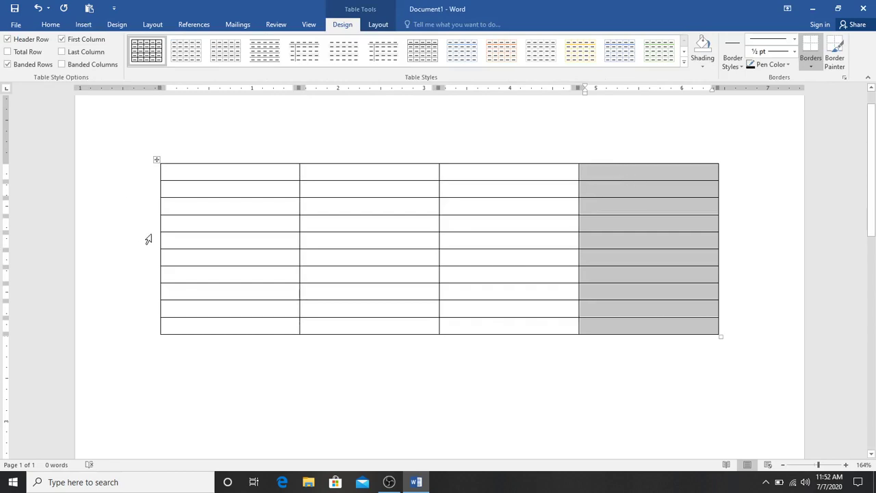
{"action": "key", "text": "ctrl+a"}
{"action": "key", "text": "Delete"}
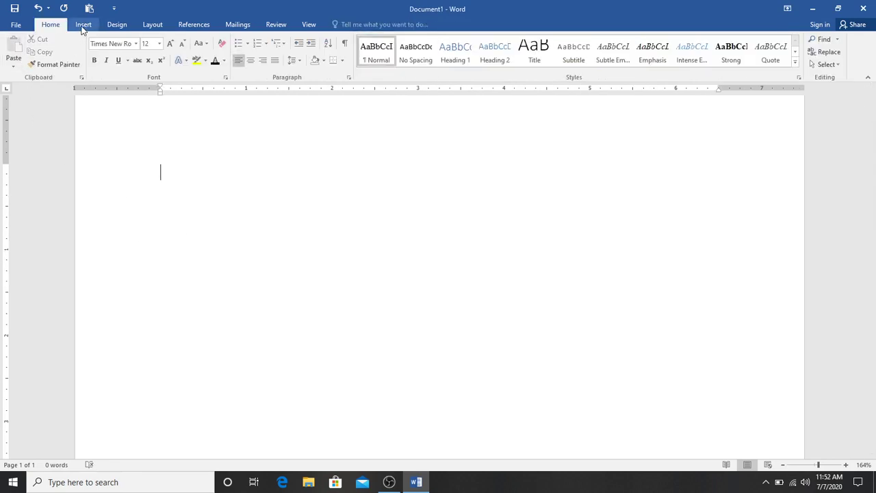
{"action": "left_click", "coordinate": [83, 26]}
{"action": "left_click", "coordinate": [87, 60]}
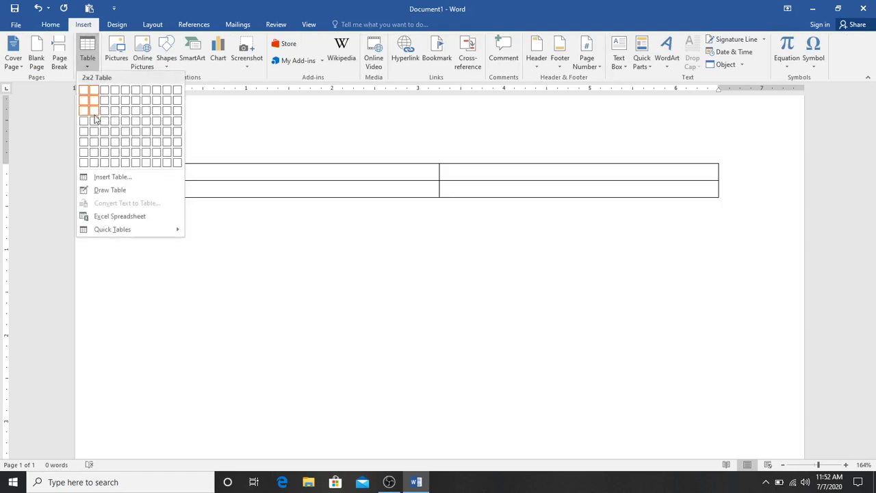
{"action": "left_click", "coordinate": [109, 176]}
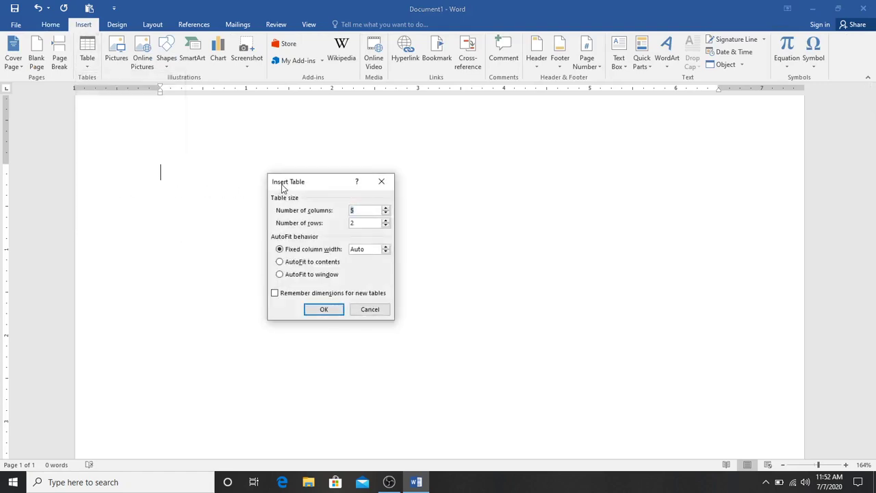
{"action": "left_click_drag", "start_coordinate": [282, 188], "coordinate": [254, 165]}
{"action": "key", "text": "Tab"}
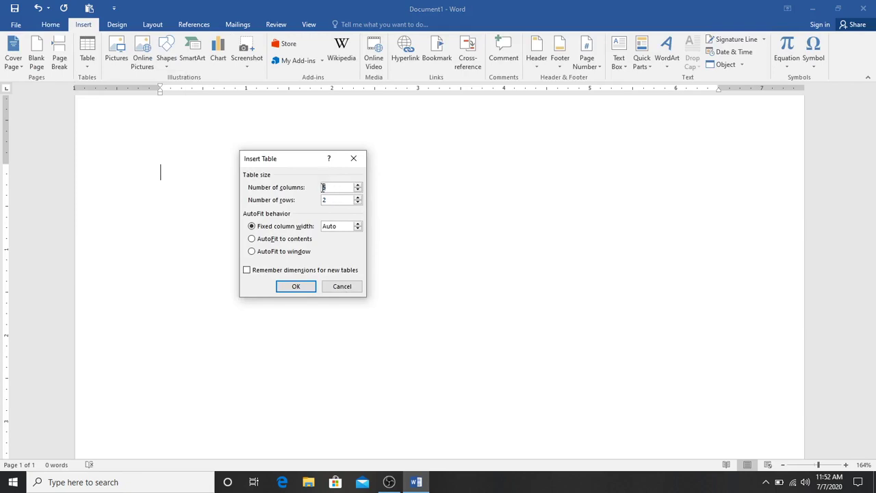
{"action": "type", "text": "4"}
{"action": "type", "text": "10"}
{"action": "left_click", "coordinate": [247, 271]}
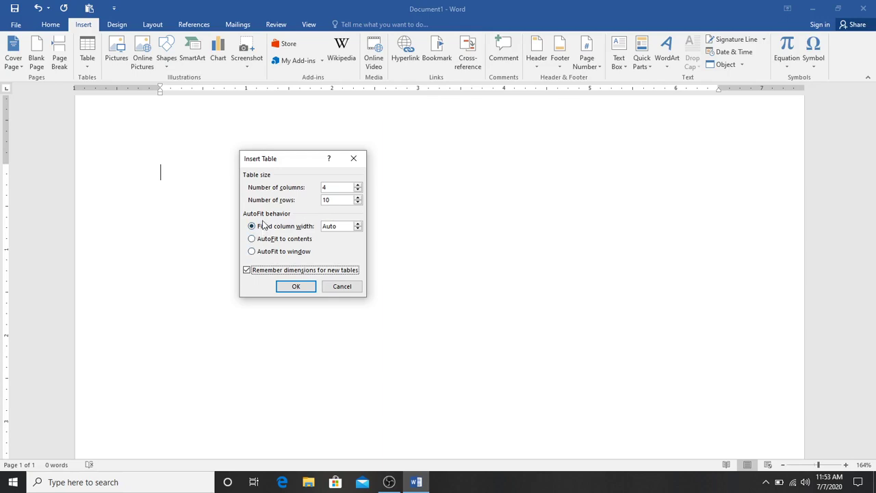
{"action": "left_click", "coordinate": [280, 287]}
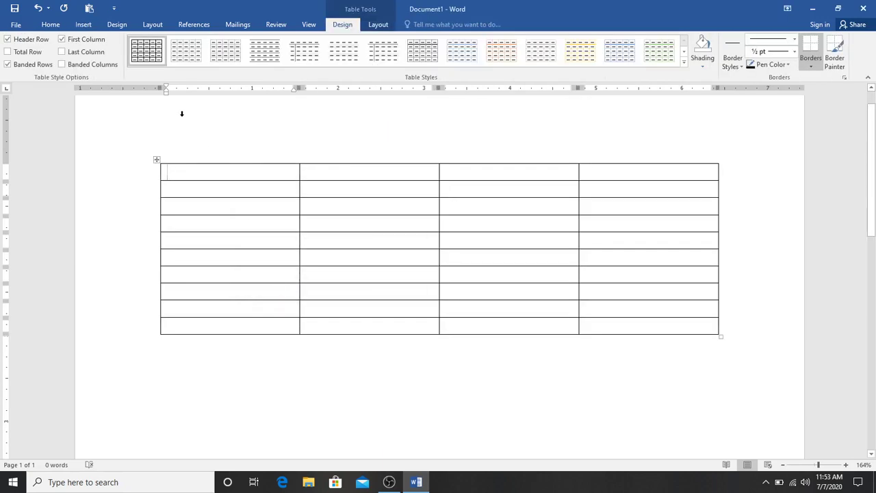
{"action": "left_click", "coordinate": [219, 152]}
{"action": "left_click", "coordinate": [369, 152]}
{"action": "left_click", "coordinate": [509, 152]}
{"action": "left_click", "coordinate": [630, 152]}
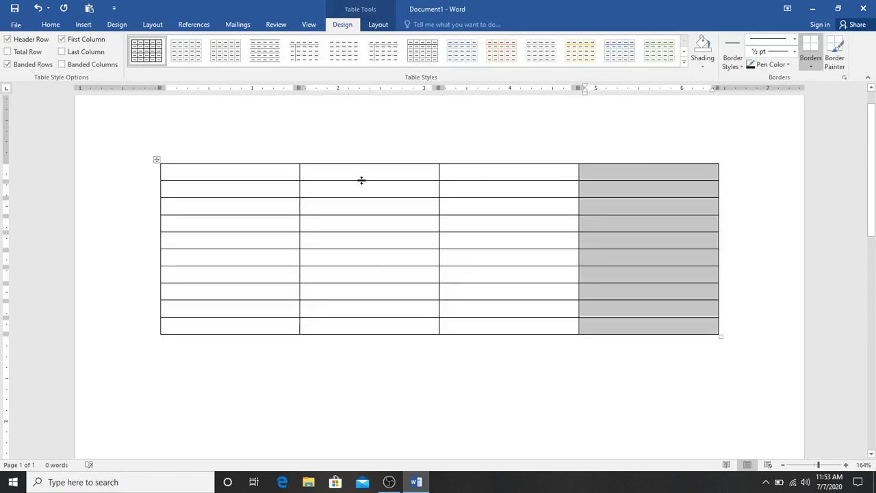
{"action": "key", "text": "ctrl+a"}
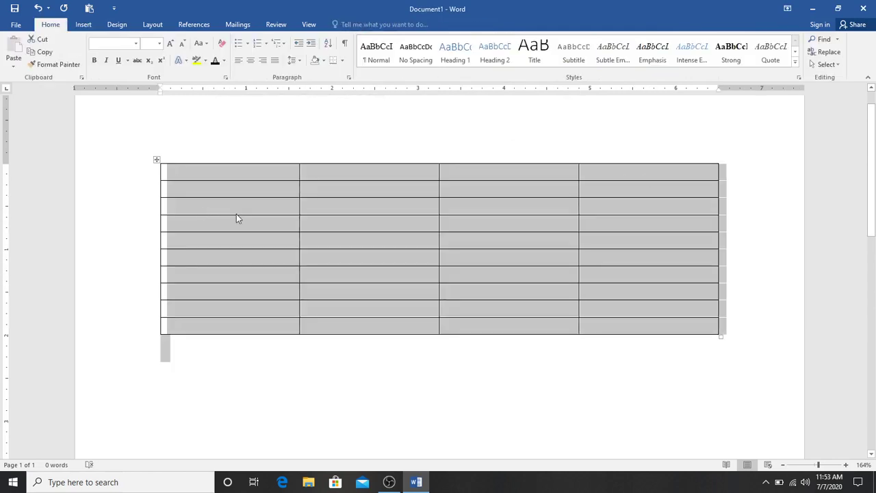
{"action": "key", "text": "Delete"}
{"action": "left_click", "coordinate": [83, 25]}
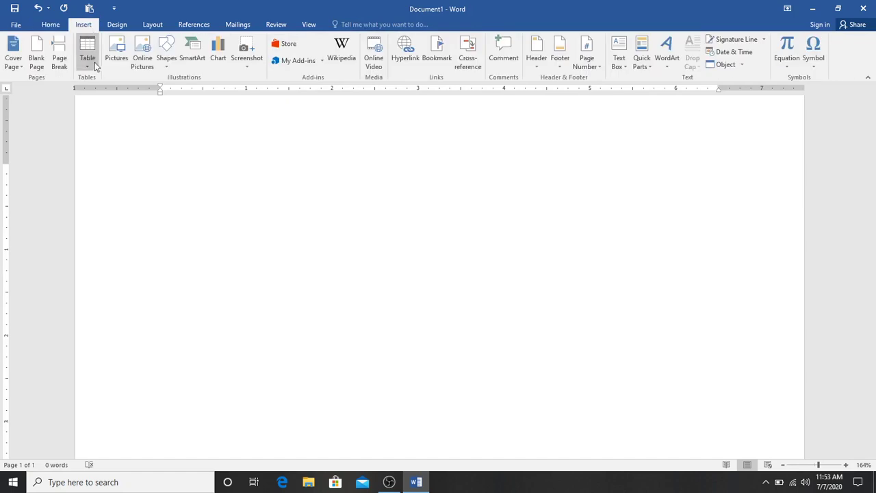
{"action": "left_click", "coordinate": [87, 54]}
{"action": "left_click", "coordinate": [101, 177]}
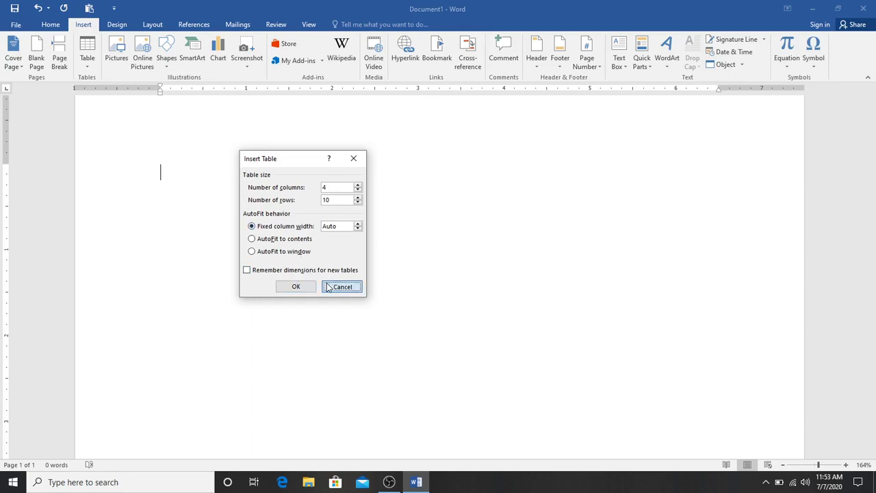
{"action": "left_click", "coordinate": [342, 286]}
{"action": "left_click", "coordinate": [88, 68]}
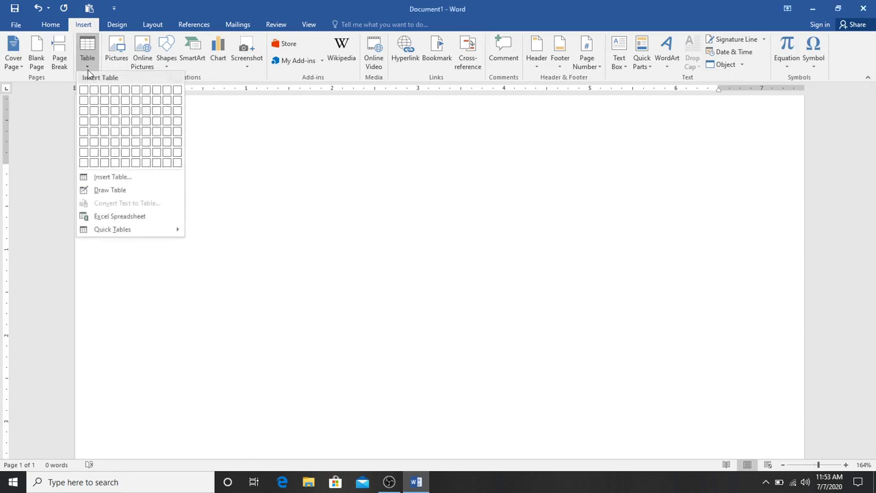
With Draw Table, draw the outer rectangle and three column lines making four columns
{"action": "left_click", "coordinate": [110, 189]}
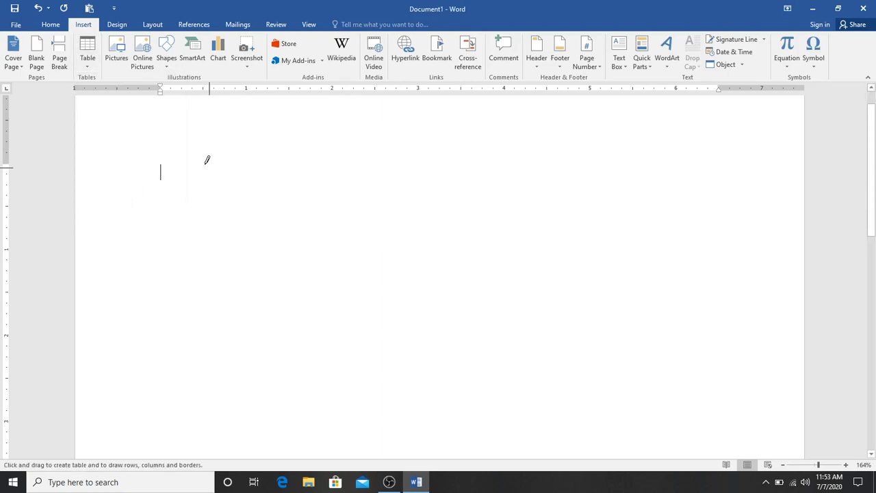
{"action": "left_click_drag", "start_coordinate": [175, 162], "coordinate": [616, 307]}
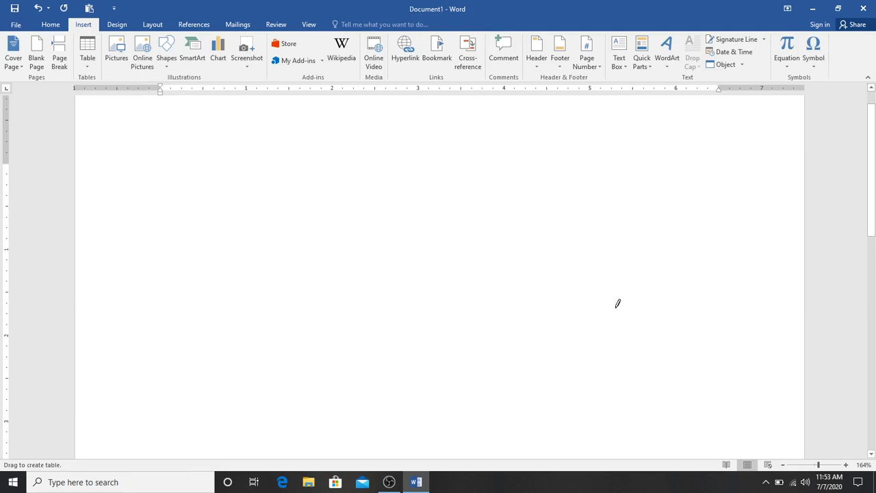
{"action": "left_click_drag", "start_coordinate": [259, 162], "coordinate": [258, 312]}
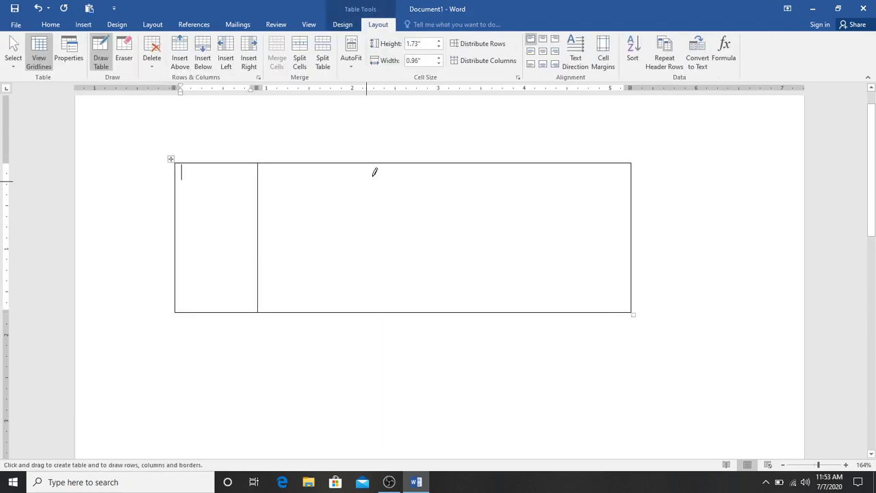
{"action": "left_click_drag", "start_coordinate": [378, 160], "coordinate": [388, 274]}
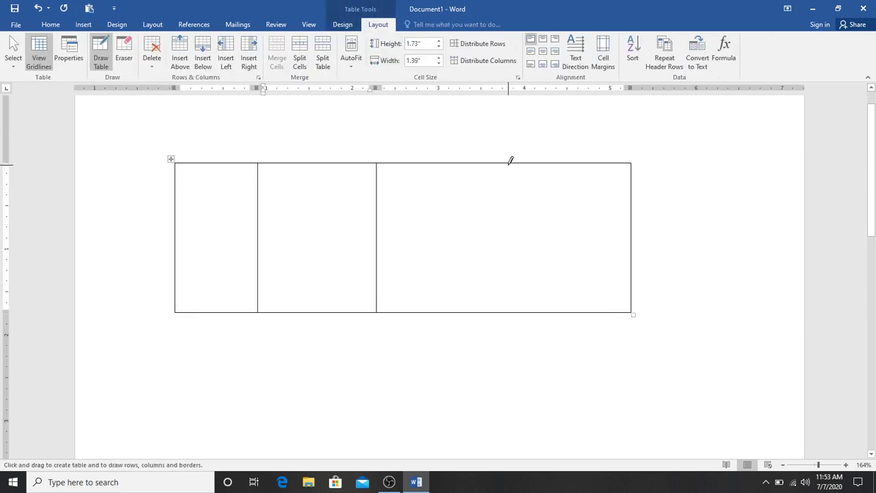
{"action": "left_click_drag", "start_coordinate": [509, 160], "coordinate": [519, 270]}
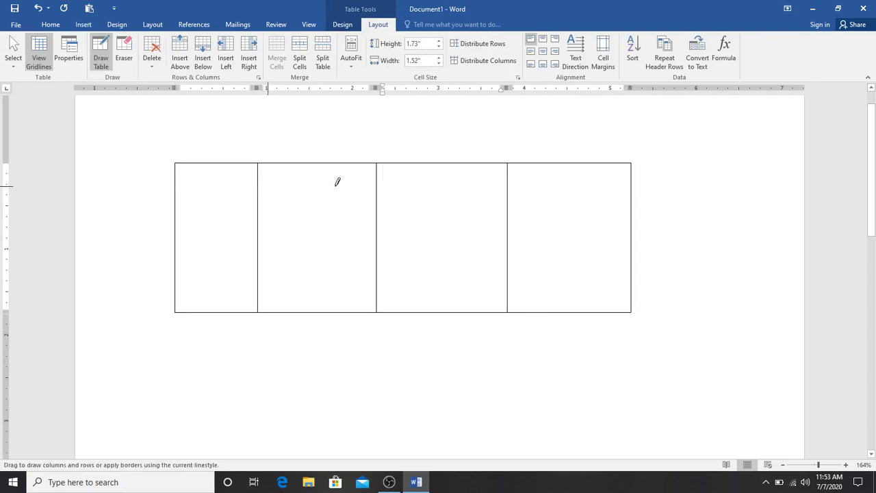
Draw four row lines across the table, redoing the misplaced bottom one, for five rows
{"action": "left_click_drag", "start_coordinate": [336, 181], "coordinate": [600, 182]}
{"action": "left_click_drag", "start_coordinate": [177, 212], "coordinate": [606, 222]}
{"action": "mouse_move", "coordinate": [180, 257]}
{"action": "left_mouse_down"}
{"action": "mouse_move", "coordinate": [451, 262]}
{"action": "mouse_move", "coordinate": [621, 249]}
{"action": "left_mouse_up"}
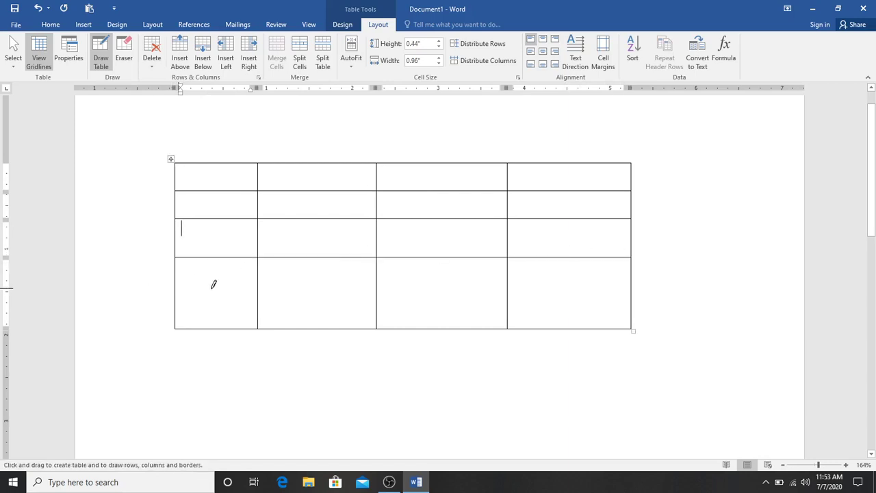
{"action": "left_click_drag", "start_coordinate": [213, 284], "coordinate": [625, 278]}
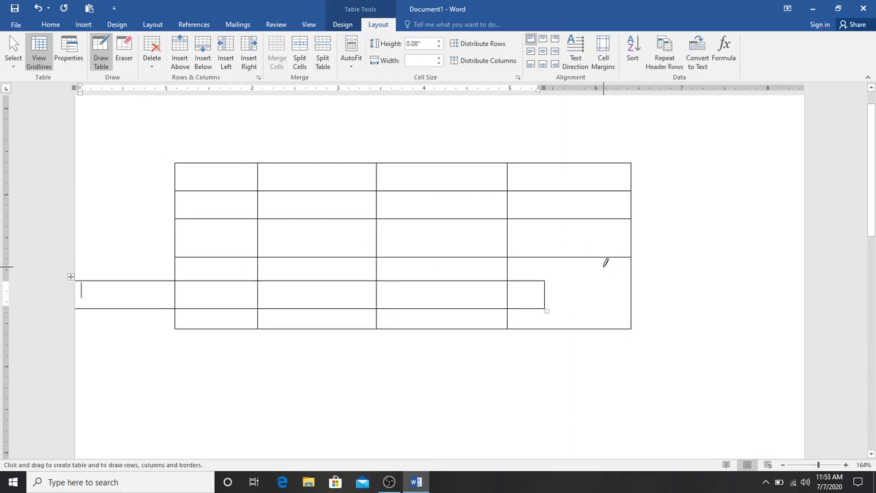
{"action": "key", "text": "ctrl+z"}
{"action": "mouse_move", "coordinate": [177, 288]}
{"action": "left_mouse_down"}
{"action": "mouse_move", "coordinate": [625, 300]}
{"action": "mouse_move", "coordinate": [629, 285]}
{"action": "left_mouse_up"}
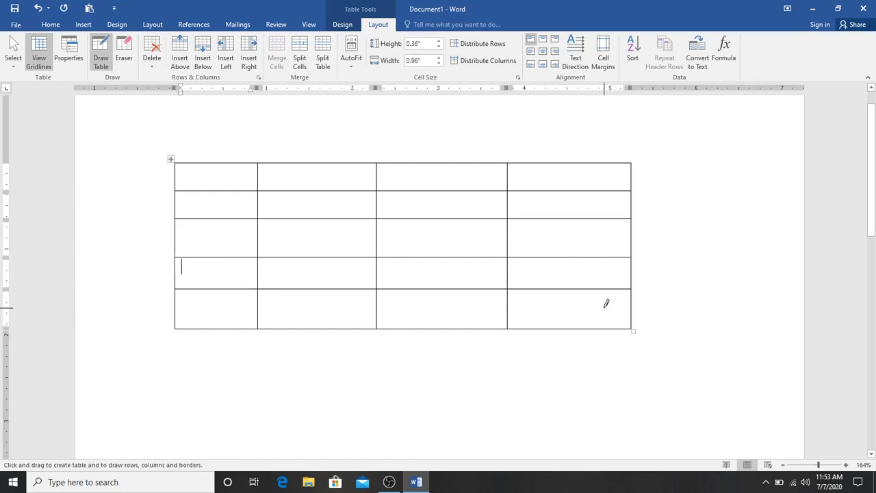
{"action": "key", "text": "ctrl+a"}
{"action": "left_click", "coordinate": [348, 143]}
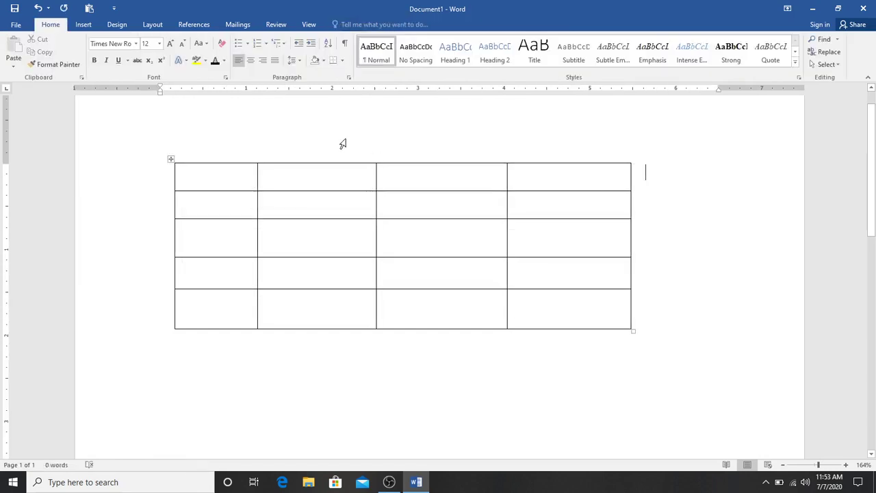
Delete the hand-drawn table and insert an empty 3x3 table
{"action": "key", "text": "ctrl+a"}
{"action": "key", "text": "Delete"}
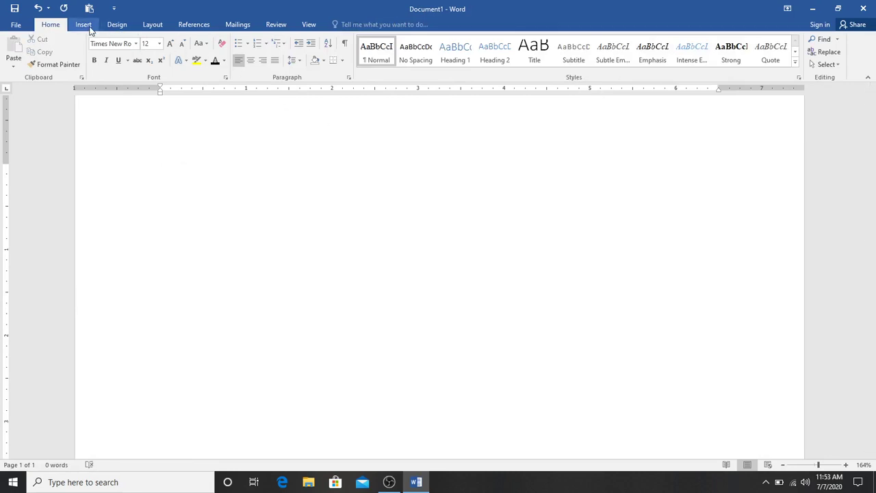
{"action": "left_click", "coordinate": [83, 25]}
{"action": "left_click", "coordinate": [87, 57]}
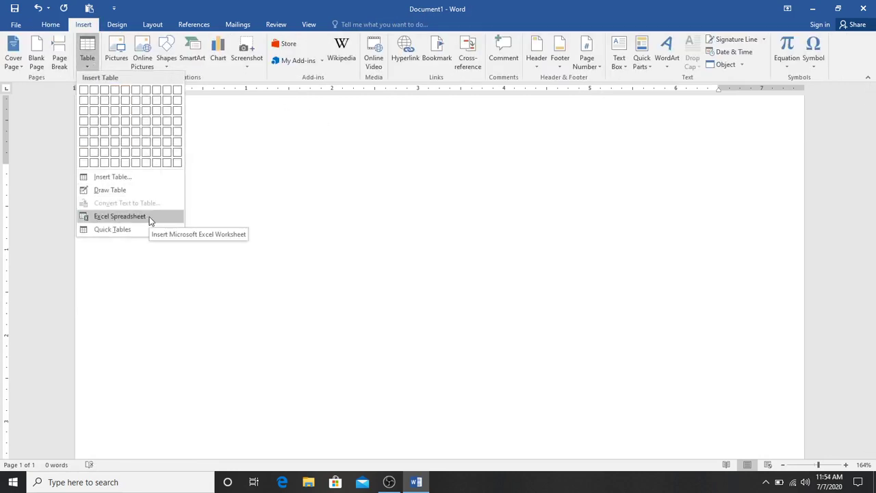
{"action": "mouse_move", "coordinate": [144, 232]}
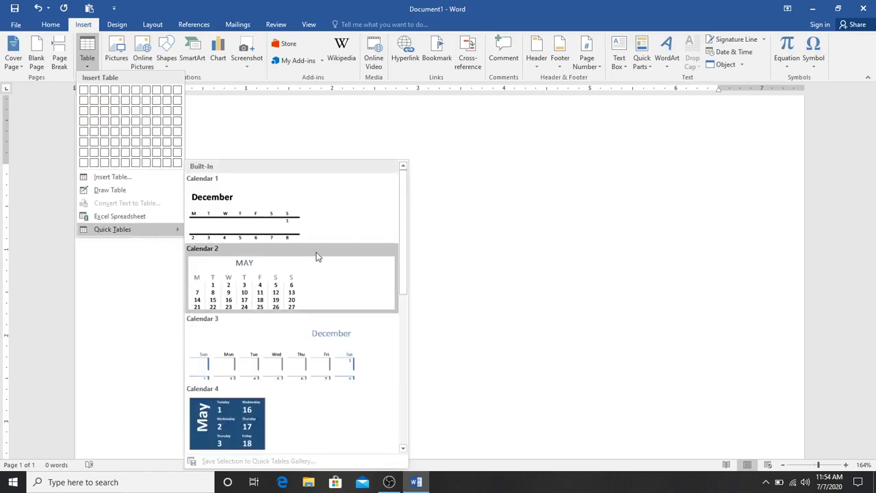
{"action": "left_click", "coordinate": [106, 113]}
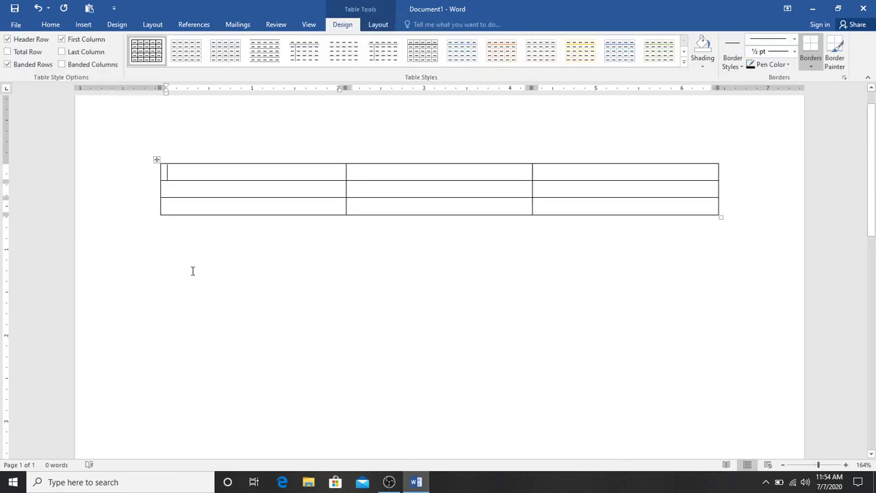
{"action": "left_click", "coordinate": [243, 257]}
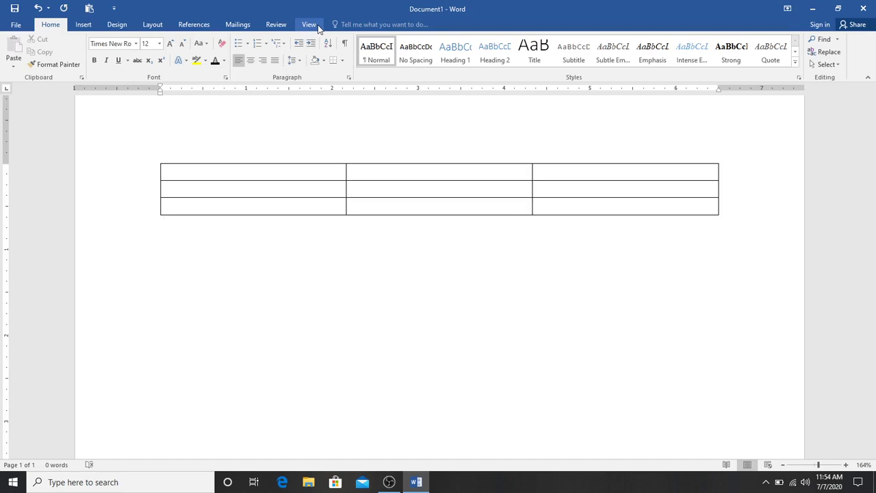
{"action": "left_click", "coordinate": [258, 174]}
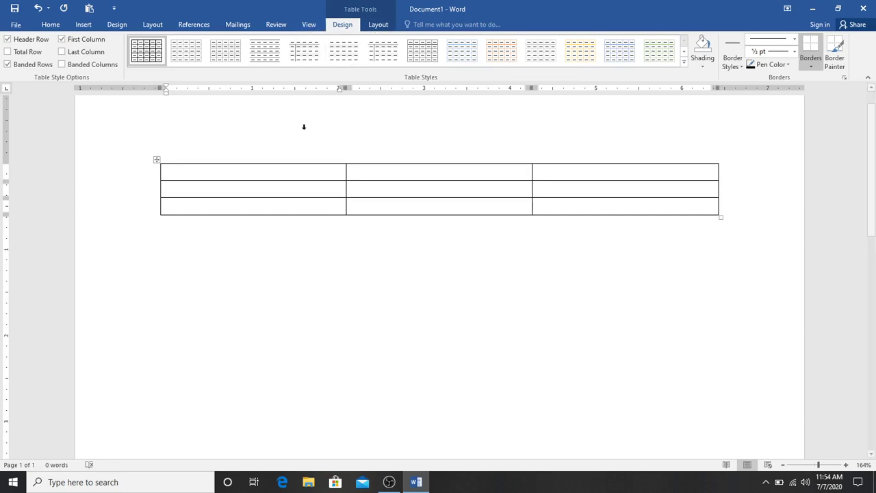
{"action": "left_click", "coordinate": [276, 255]}
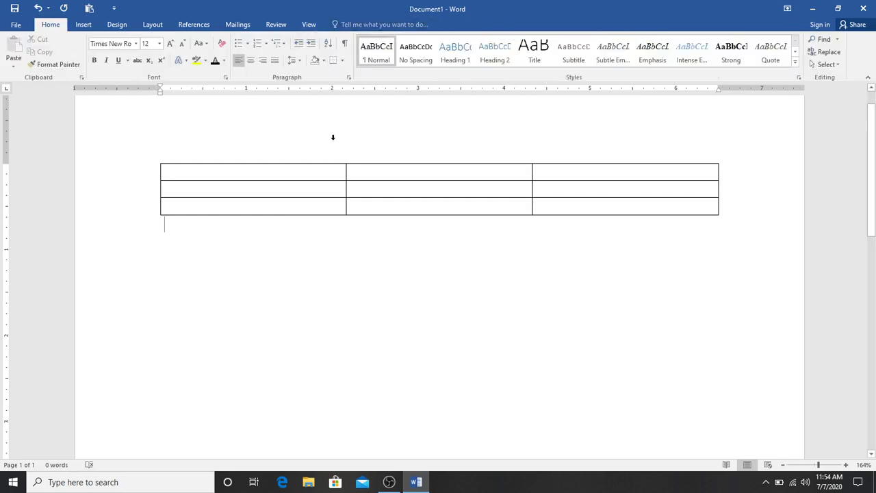
{"action": "left_click", "coordinate": [262, 176]}
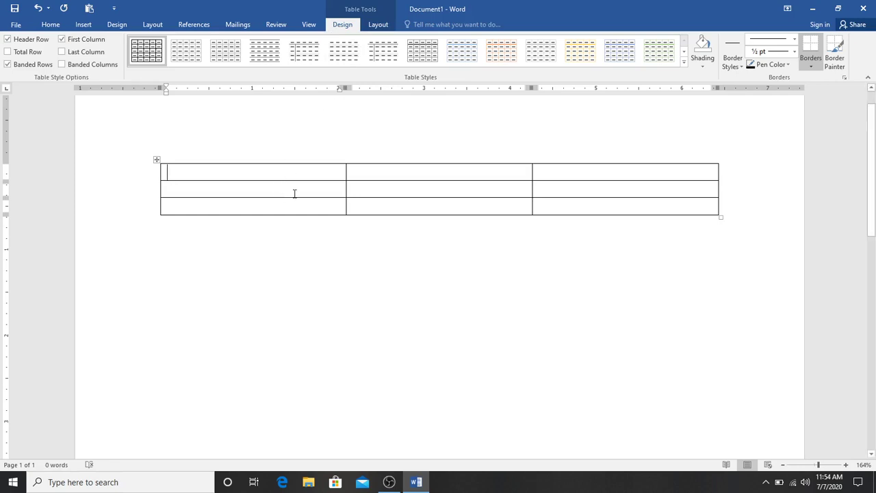
{"action": "left_click", "coordinate": [410, 251]}
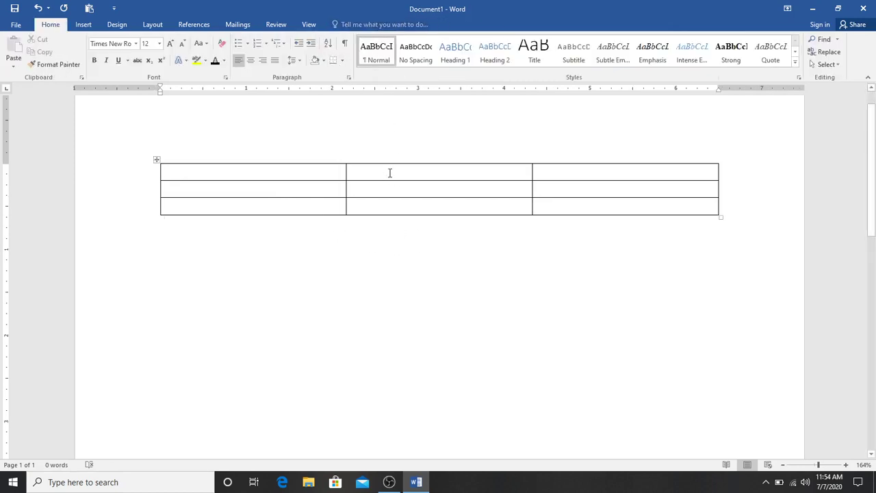
{"action": "left_click", "coordinate": [275, 169]}
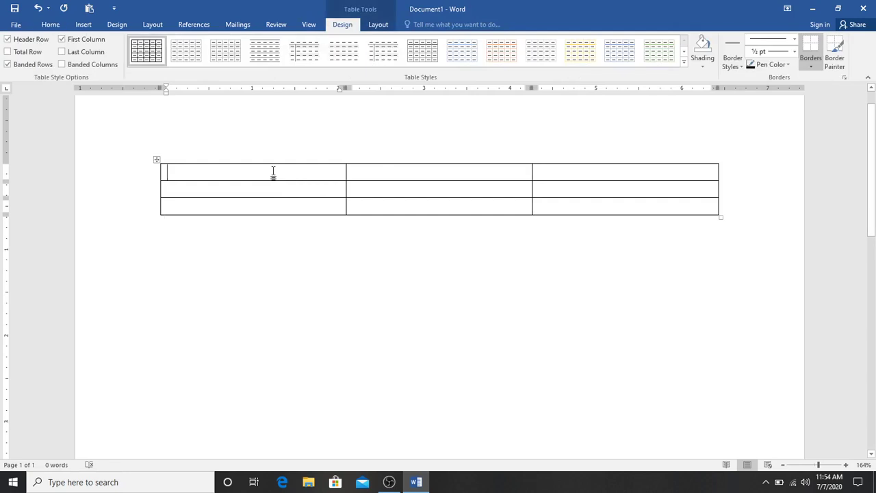
Enter the header row: Roll No, Name, Marks
{"action": "type", "text": "R"}
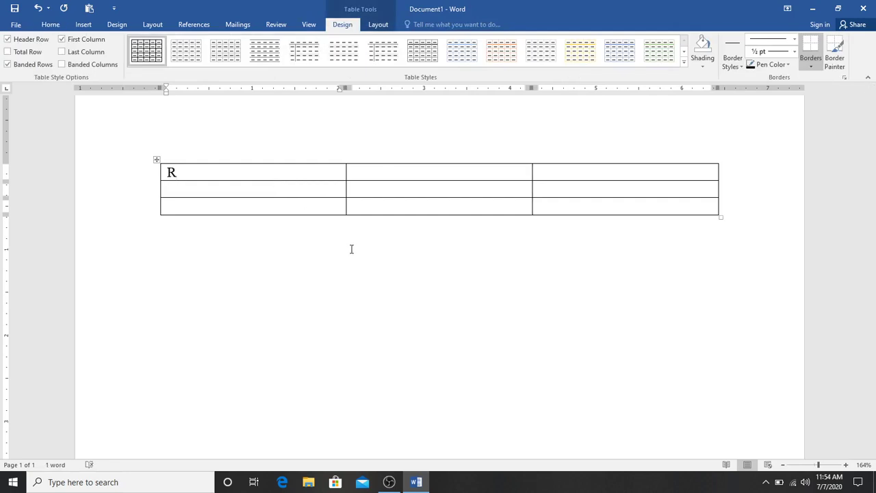
{"action": "type", "text": "o"}
{"action": "type", "text": "ll No"}
{"action": "key", "text": "Tab"}
{"action": "type", "text": "Name"}
{"action": "key", "text": "Tab"}
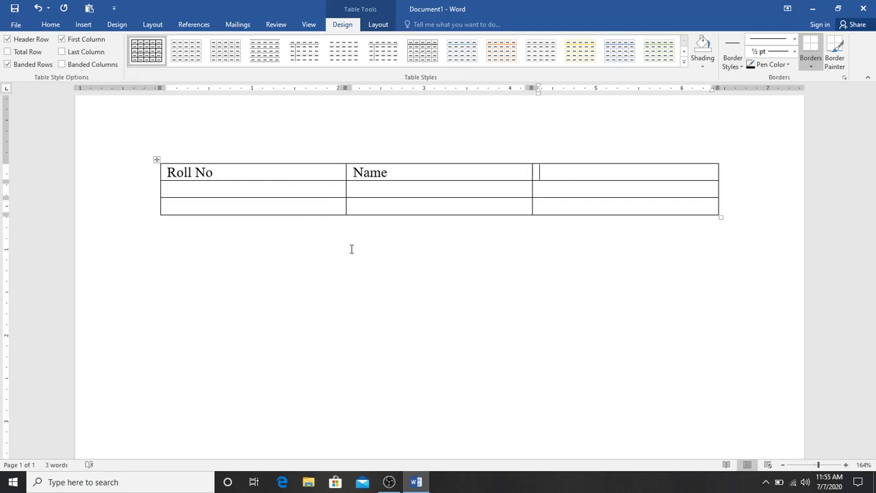
{"action": "type", "text": "Marks"}
Fill rows 2 and 3 with roll numbers 101 and 102, student names, and marks 785 and 680
{"action": "left_click", "coordinate": [205, 192]}
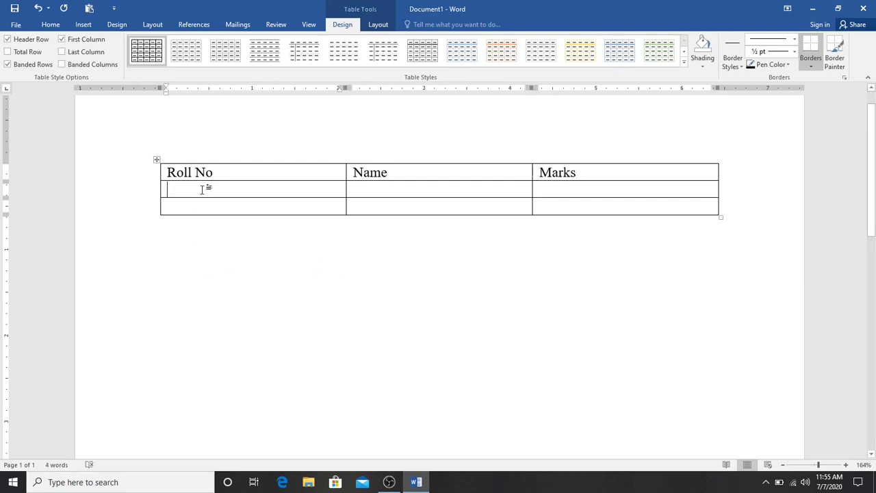
{"action": "type", "text": "101"}
{"action": "key", "text": "Tab"}
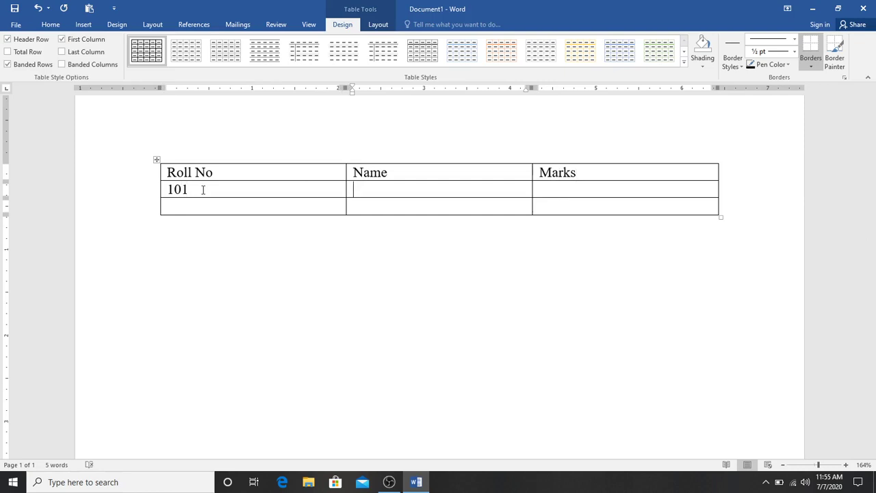
{"action": "type", "text": "Bab"}
{"action": "type", "text": "ar Naz"}
{"action": "key", "text": "Tab"}
{"action": "type", "text": "78"}
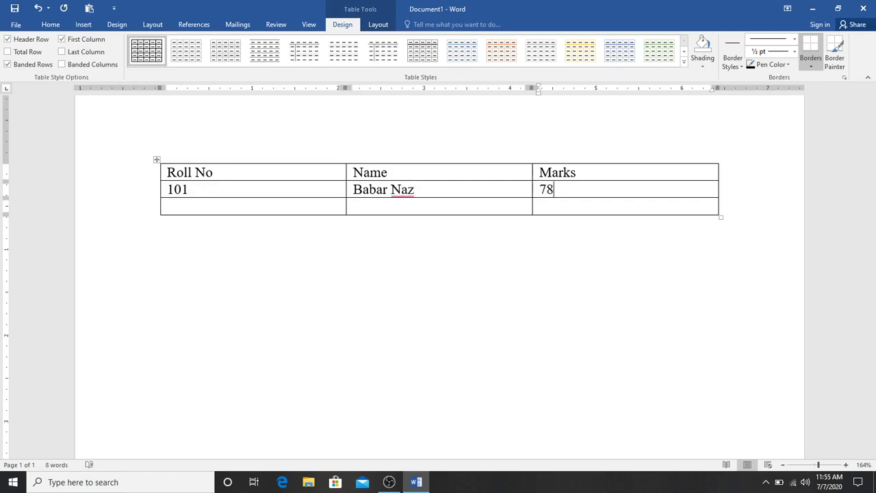
{"action": "type", "text": "5"}
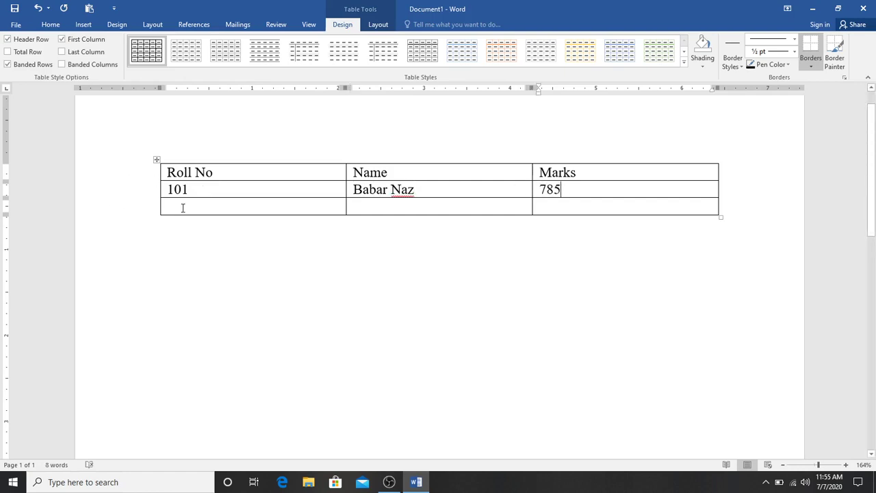
{"action": "left_click", "coordinate": [182, 208]}
{"action": "type", "text": "10"}
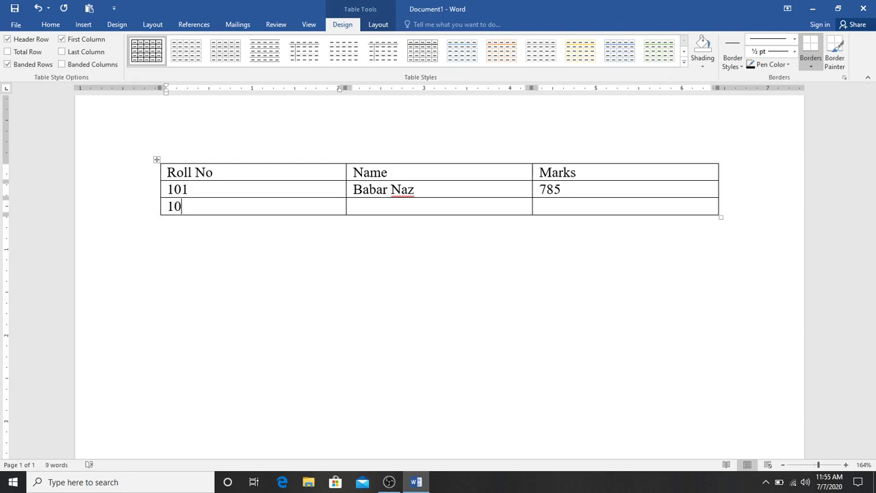
{"action": "type", "text": "2"}
{"action": "key", "text": "Tab"}
{"action": "type", "text": "Rizwan Za"}
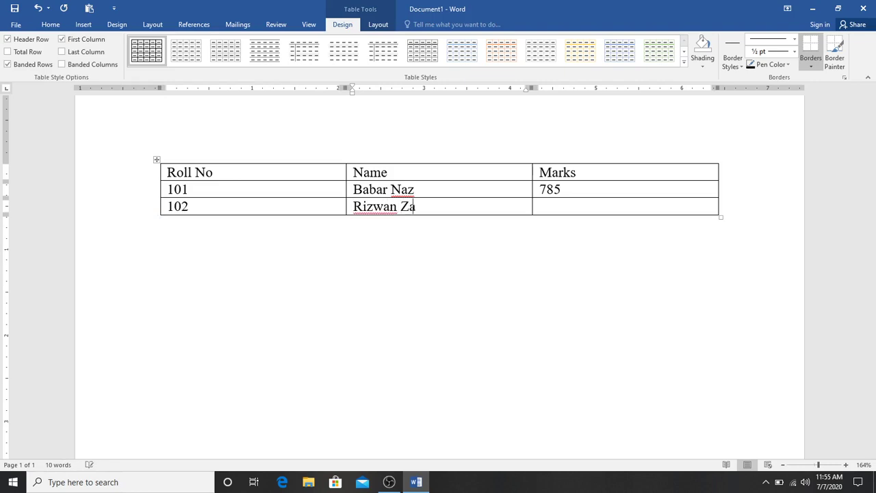
{"action": "type", "text": "k"}
{"action": "type", "text": "ir"}
{"action": "key", "text": "Tab"}
{"action": "type", "text": "680"}
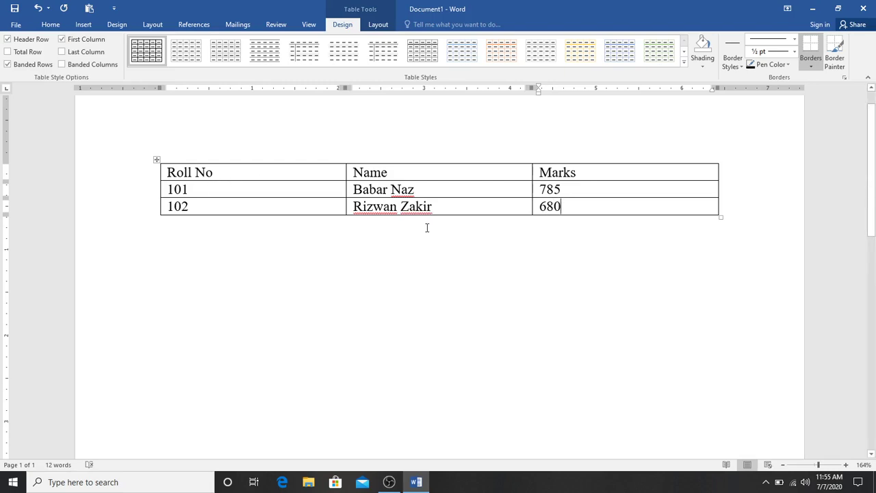
Add the three flagged student names to the dictionary
{"action": "left_click", "coordinate": [453, 245]}
{"action": "right_click", "coordinate": [407, 192]}
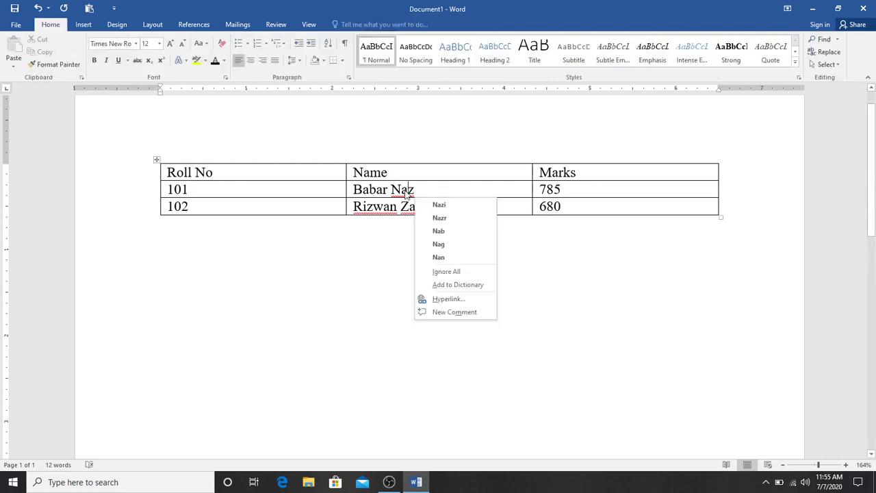
{"action": "left_click", "coordinate": [444, 285]}
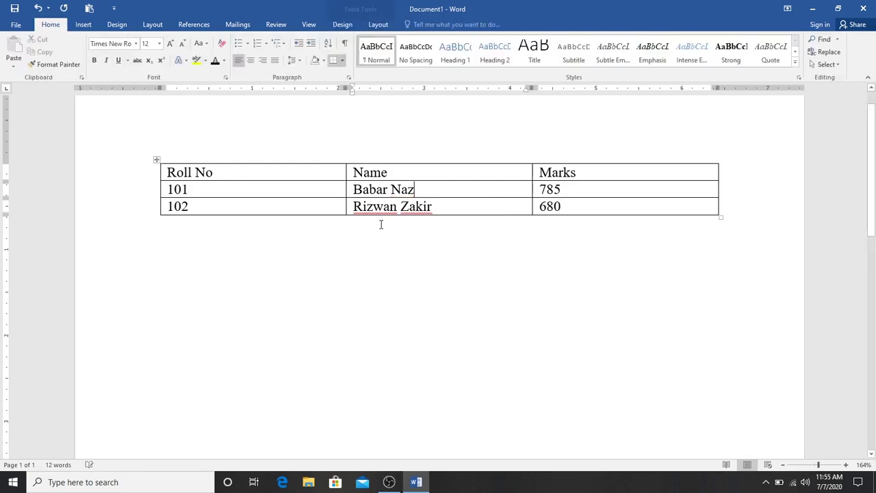
{"action": "right_click", "coordinate": [375, 206]}
{"action": "left_click", "coordinate": [432, 302]}
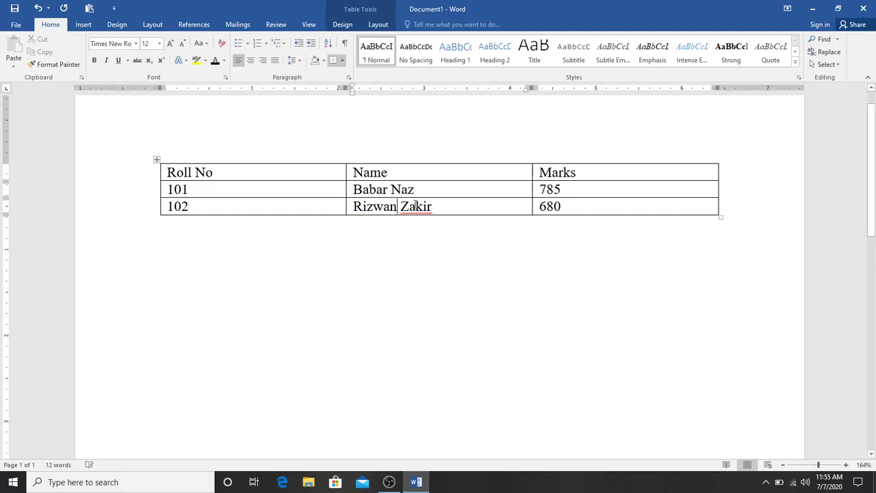
{"action": "right_click", "coordinate": [415, 207]}
{"action": "left_click", "coordinate": [466, 302]}
Put the cursor in the Roll No cell and show the Table Tools Design options
{"action": "left_click", "coordinate": [443, 261]}
{"action": "scroll", "coordinate": [441, 260], "scroll_direction": "up", "scroll_amount": 1}
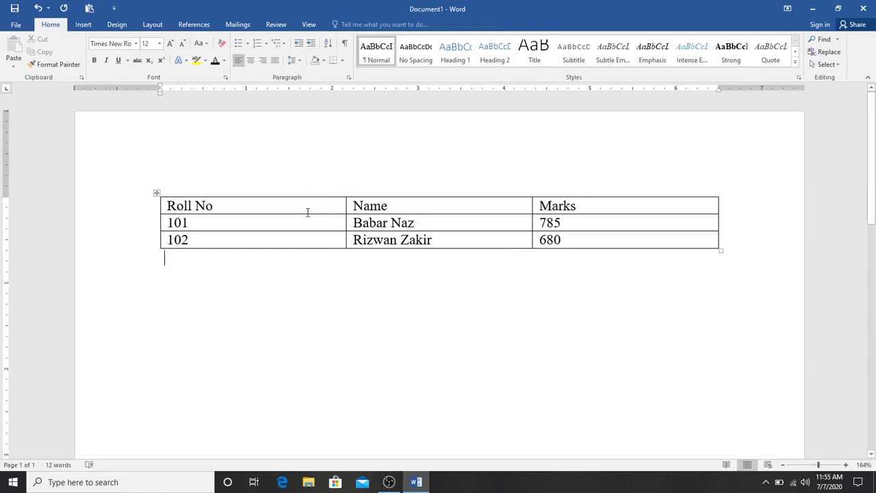
{"action": "left_click", "coordinate": [285, 209]}
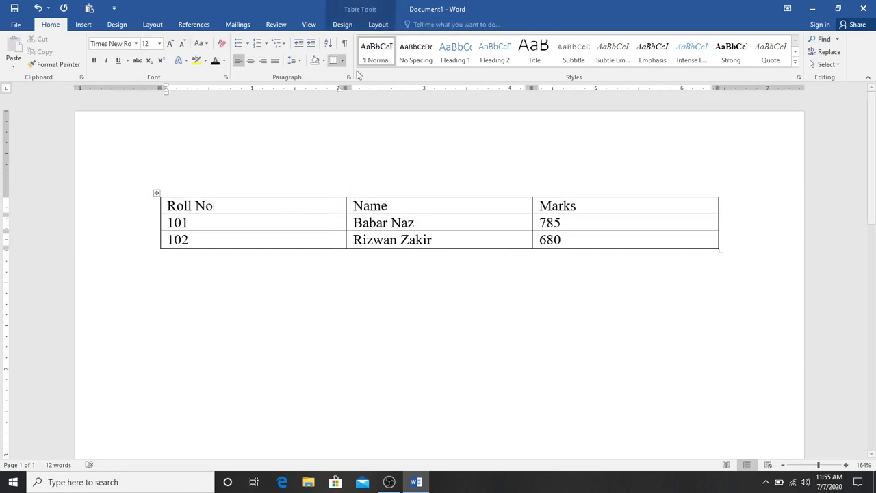
{"action": "left_click", "coordinate": [345, 26]}
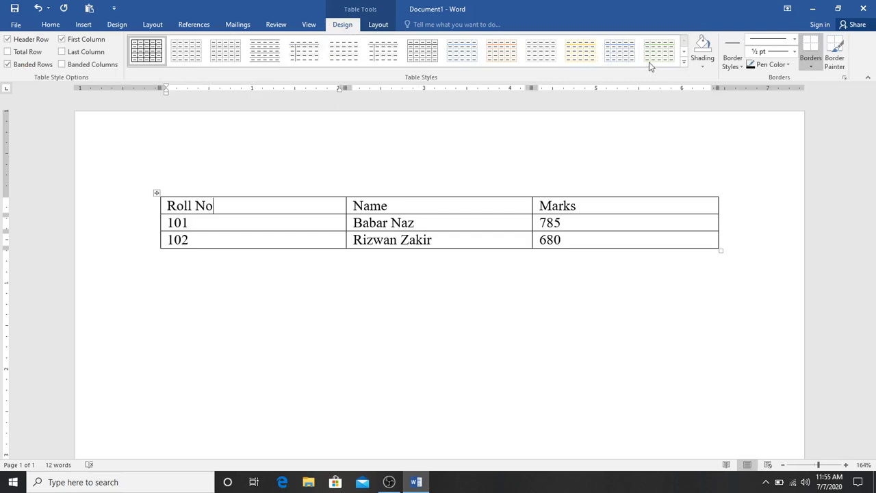
Try the gold grid and green table styles on the student table
{"action": "mouse_move", "coordinate": [220, 206]}
{"action": "left_mouse_down"}
{"action": "mouse_move", "coordinate": [666, 221]}
{"action": "mouse_move", "coordinate": [671, 239]}
{"action": "left_mouse_up"}
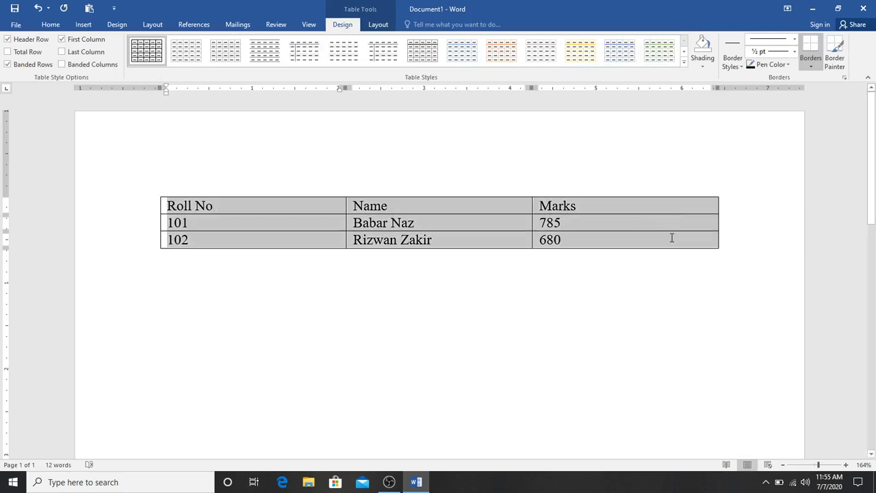
{"action": "left_click", "coordinate": [684, 64]}
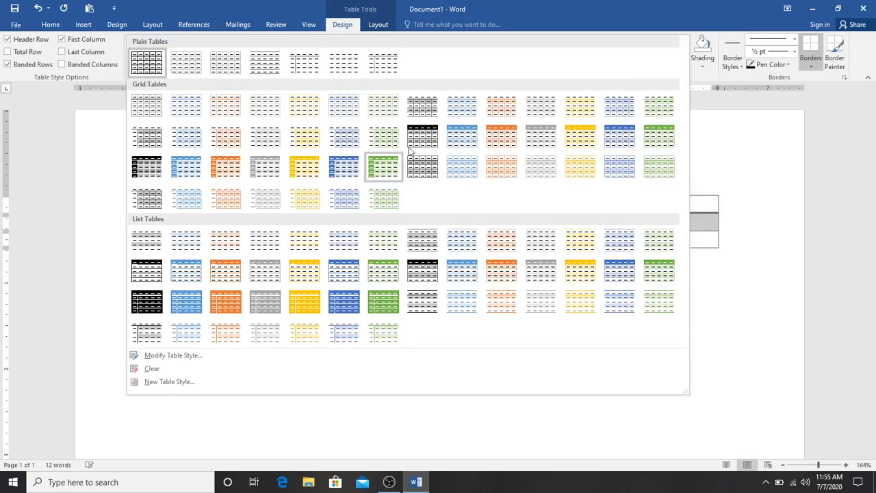
{"action": "left_click", "coordinate": [575, 137]}
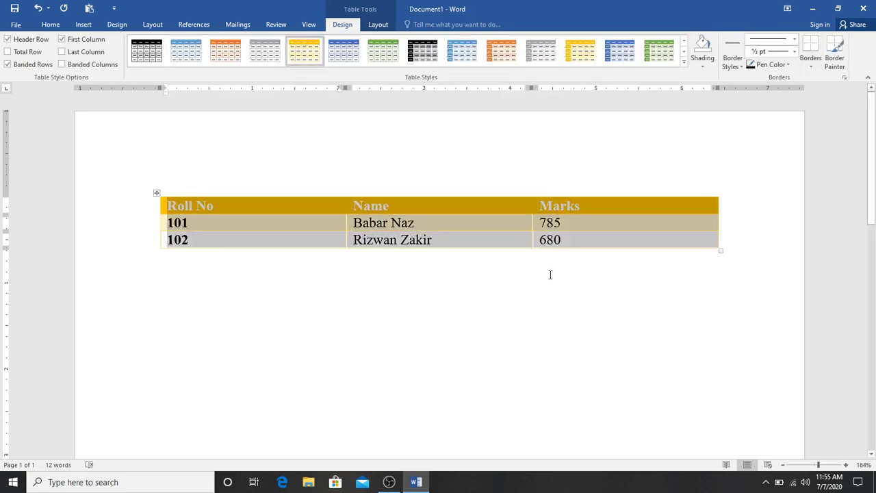
{"action": "left_click", "coordinate": [522, 300]}
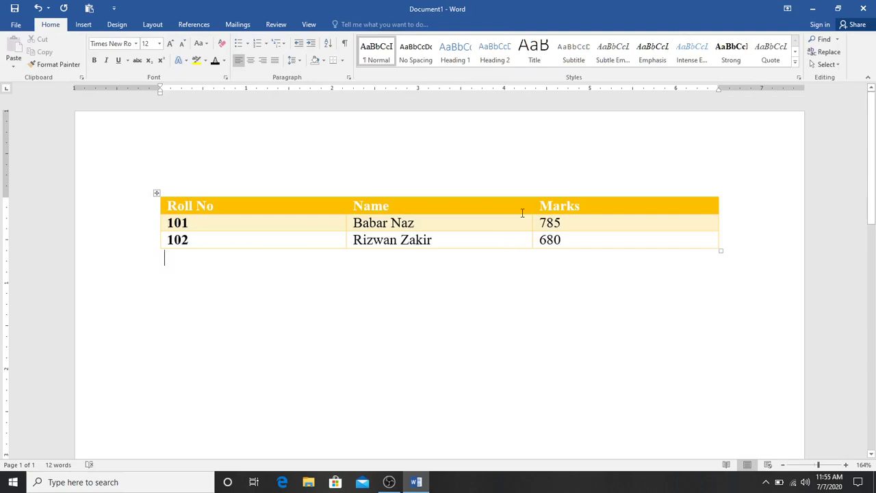
{"action": "left_click", "coordinate": [482, 204]}
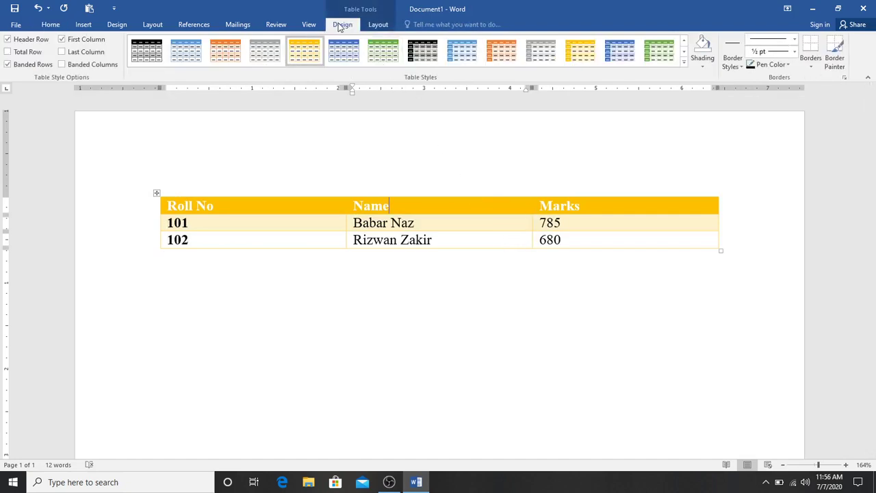
{"action": "left_click", "coordinate": [684, 62]}
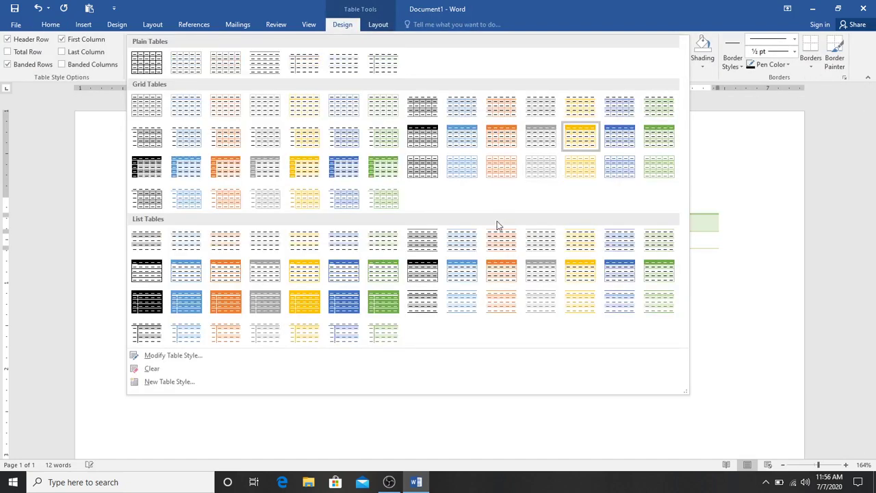
{"action": "left_click", "coordinate": [377, 298]}
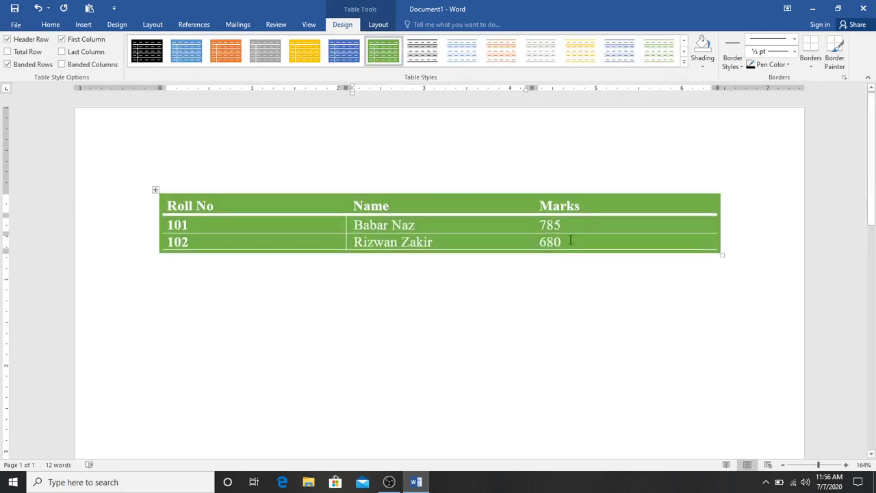
{"action": "left_click", "coordinate": [587, 281]}
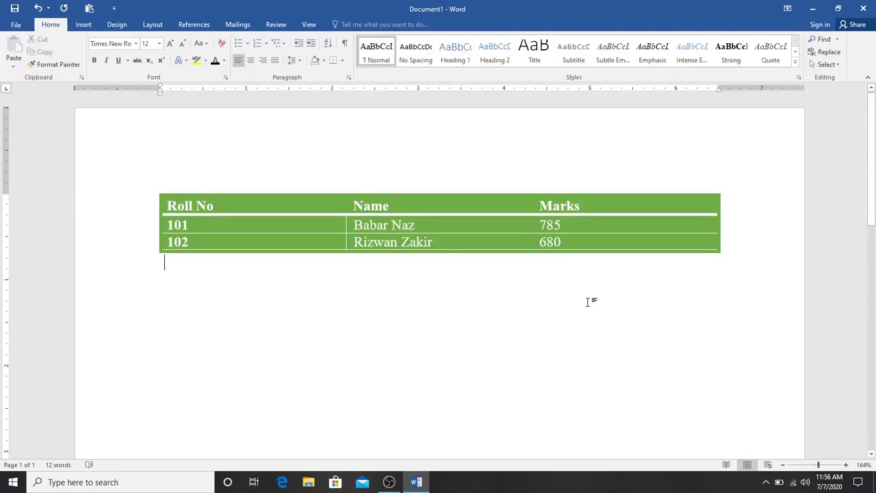
Apply the plain Table Grid style, then settle on the orange grid style
{"action": "left_click", "coordinate": [511, 202]}
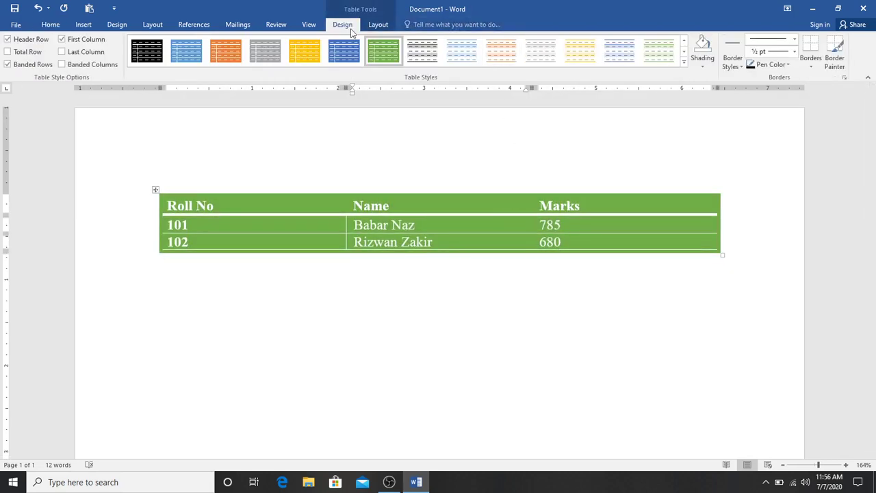
{"action": "left_click", "coordinate": [683, 62]}
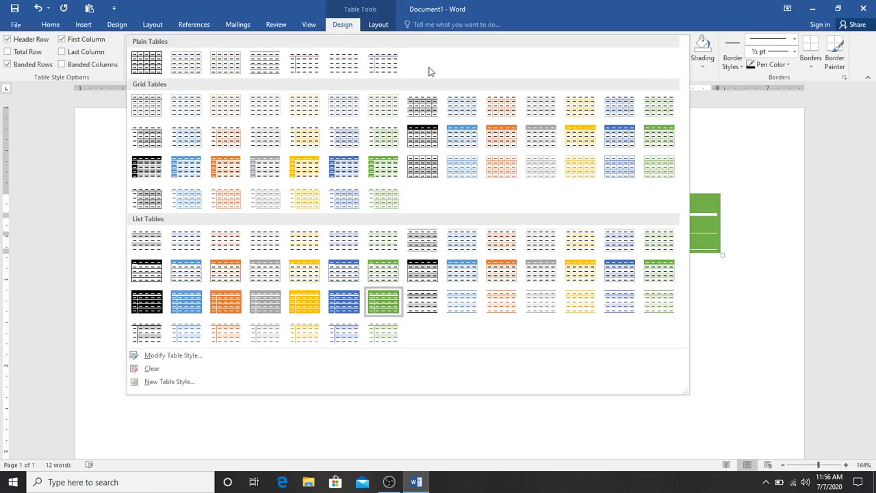
{"action": "left_click", "coordinate": [162, 60]}
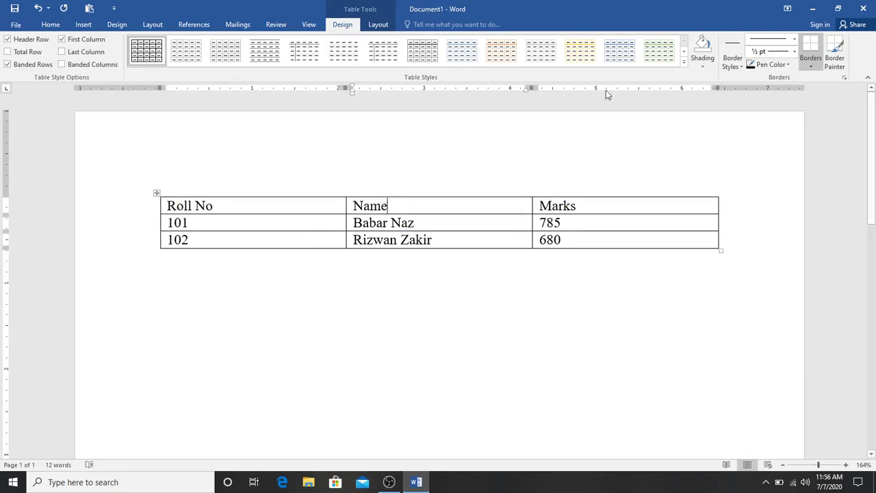
{"action": "left_click", "coordinate": [683, 62]}
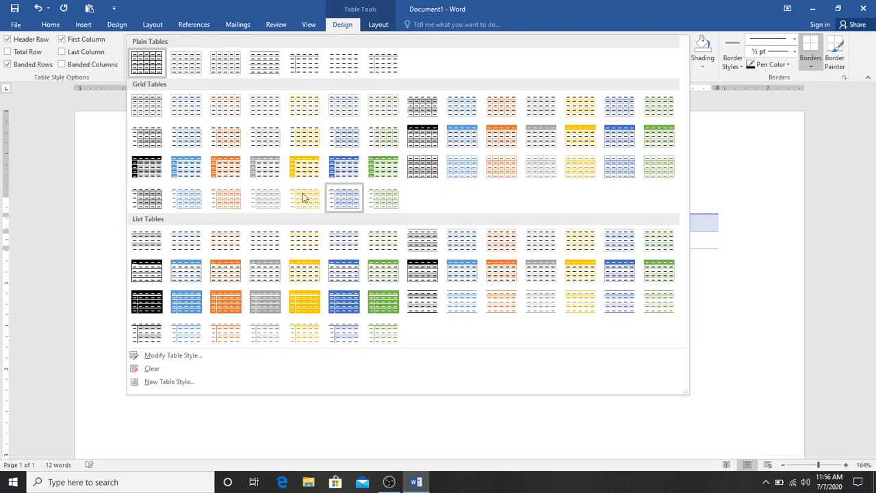
{"action": "left_click", "coordinate": [224, 165]}
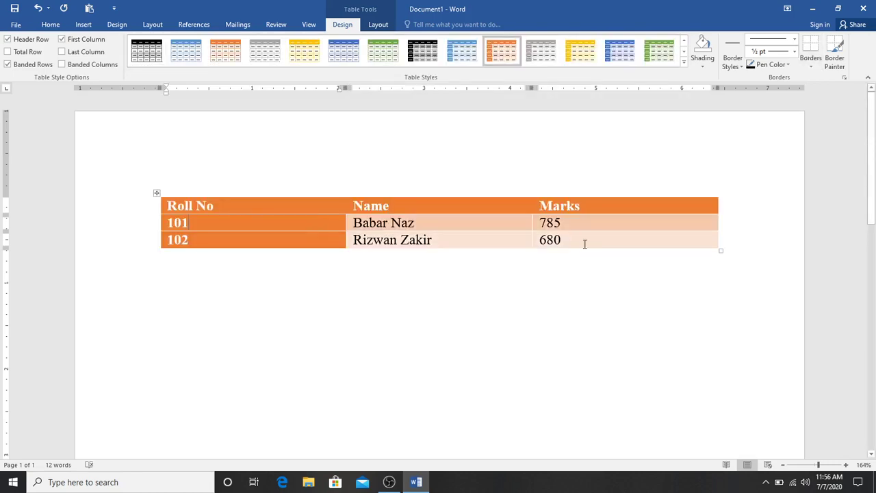
Turn off Header Row and First Column formatting in Table Style Options
{"action": "left_click_drag", "start_coordinate": [587, 241], "coordinate": [225, 207]}
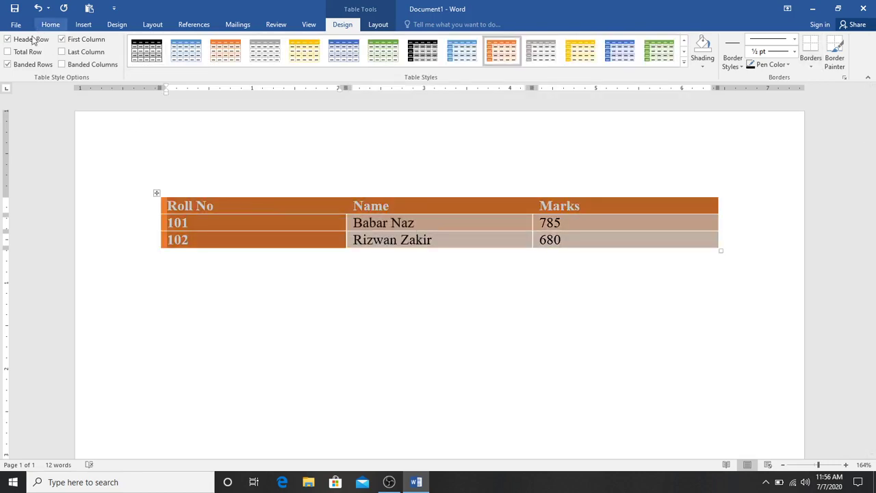
{"action": "left_click", "coordinate": [205, 238]}
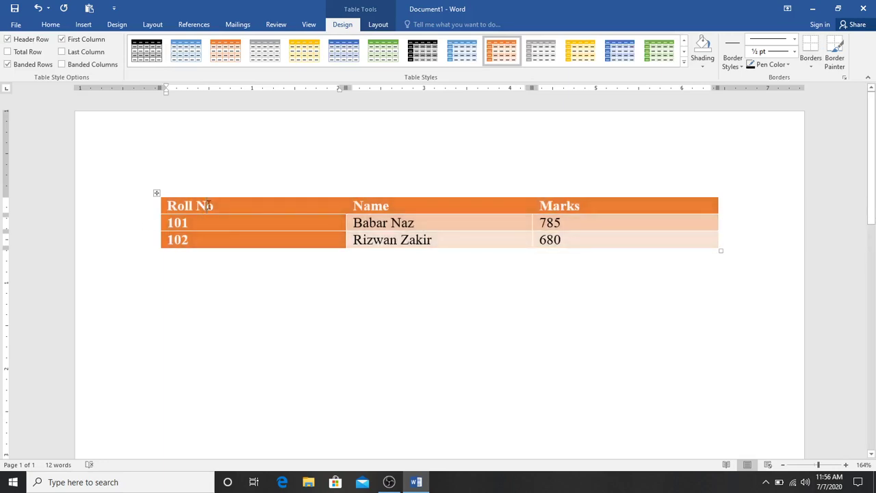
{"action": "left_click", "coordinate": [7, 41]}
{"action": "left_click", "coordinate": [7, 41]}
{"action": "left_click", "coordinate": [7, 41]}
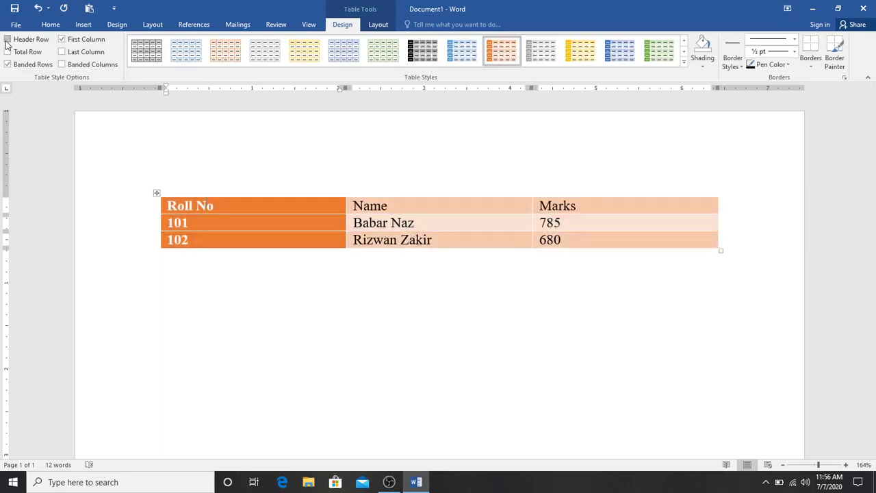
{"action": "left_click", "coordinate": [7, 41]}
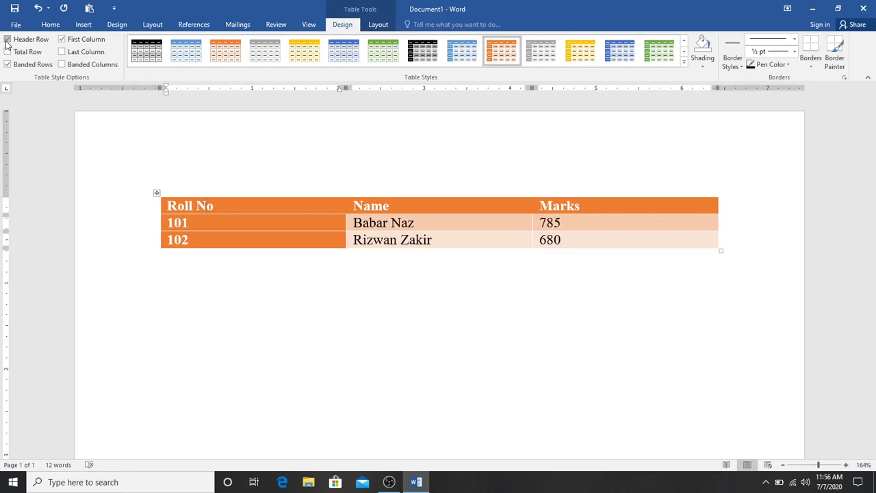
{"action": "left_click", "coordinate": [7, 41]}
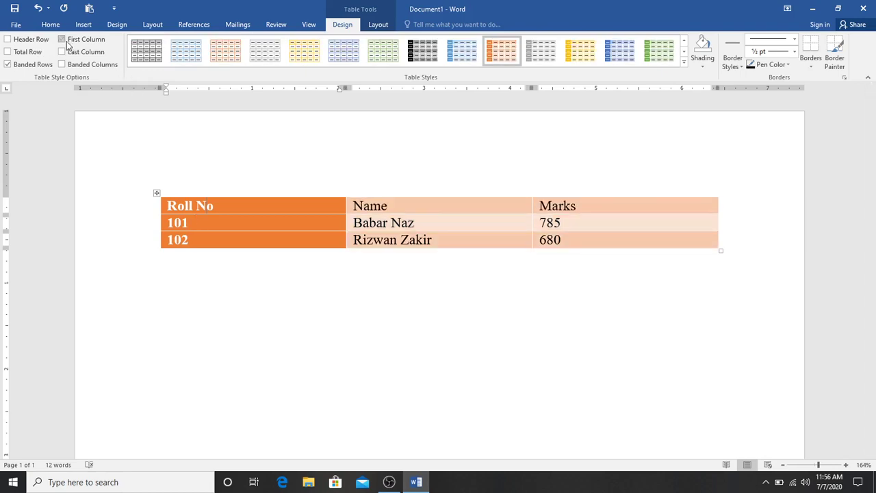
{"action": "left_click", "coordinate": [67, 42]}
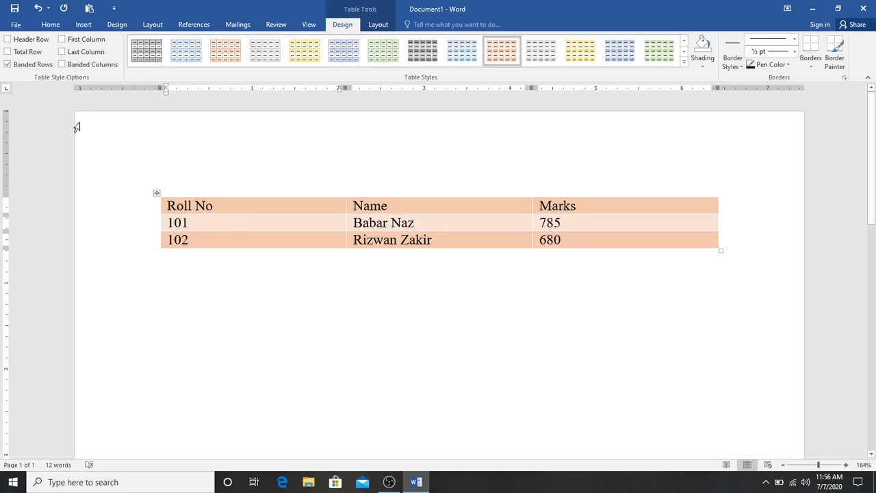
Leave Banded Rows checked so the table keeps light orange banding
{"action": "left_click", "coordinate": [24, 65]}
{"action": "left_click", "coordinate": [23, 65]}
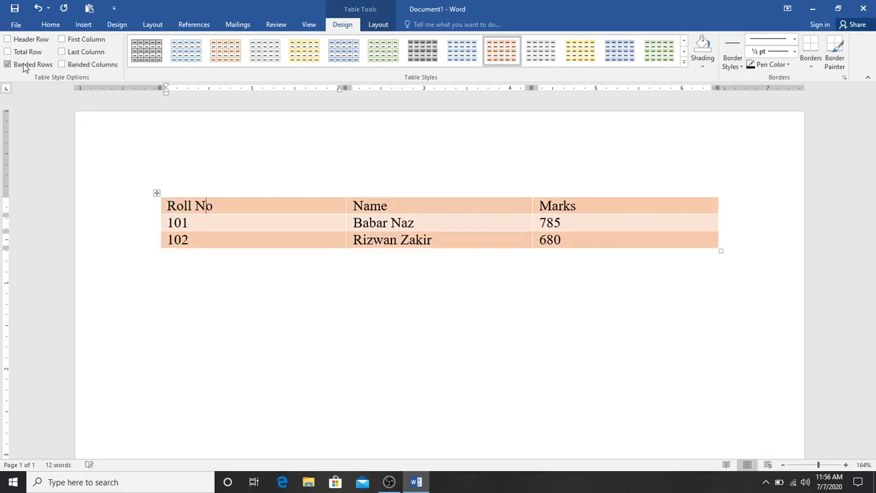
{"action": "left_click", "coordinate": [24, 65]}
{"action": "left_click", "coordinate": [24, 65]}
Apply the Table Grid style from Plain Tables so the table has plain black gridlines
{"action": "left_click", "coordinate": [683, 61]}
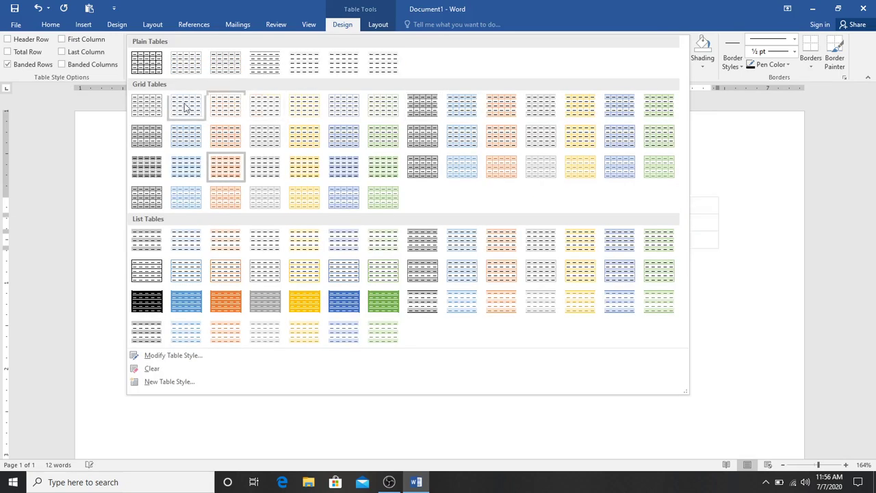
{"action": "left_click", "coordinate": [147, 61]}
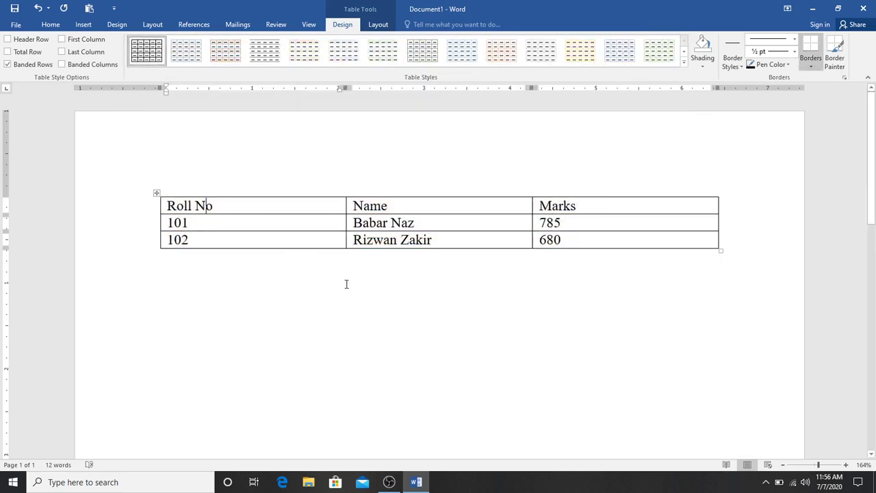
{"action": "left_click", "coordinate": [400, 212]}
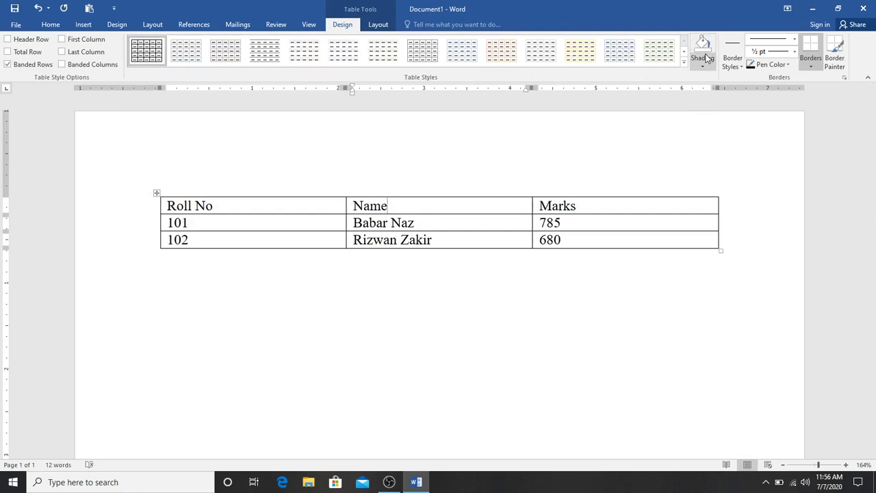
{"action": "left_click", "coordinate": [59, 26]}
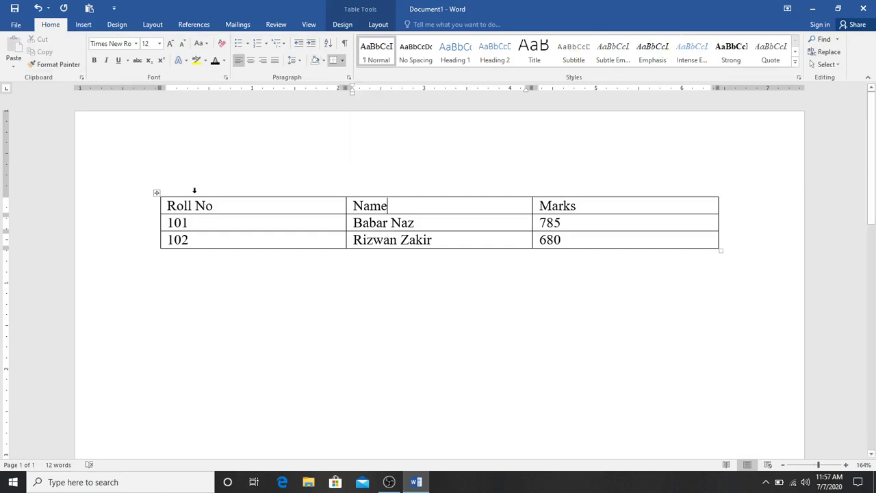
{"action": "left_click", "coordinate": [342, 25]}
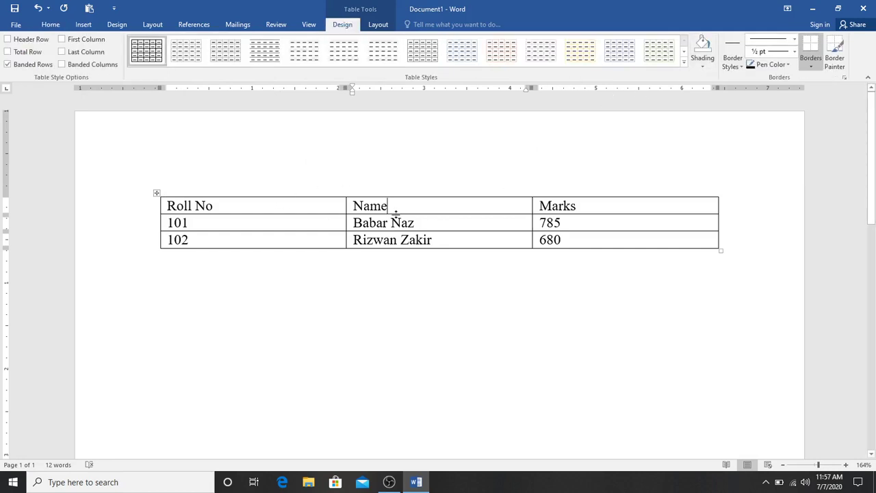
{"action": "left_click_drag", "start_coordinate": [229, 206], "coordinate": [231, 234]}
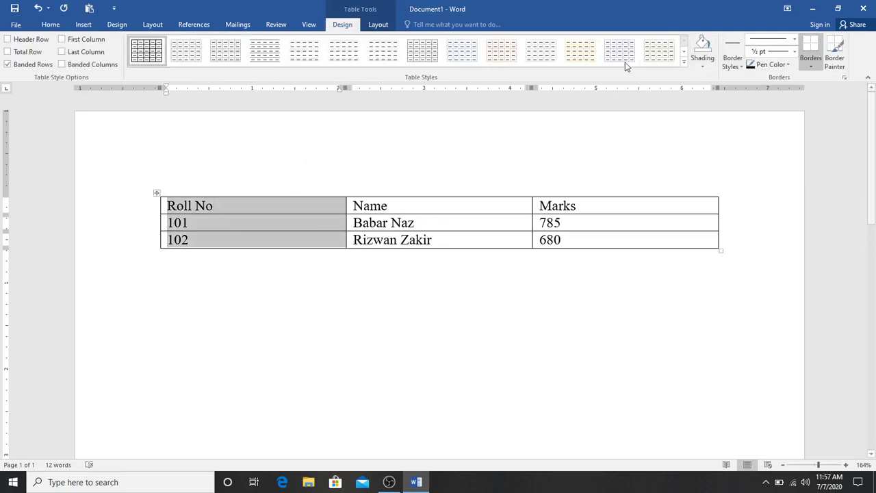
{"action": "left_click", "coordinate": [702, 67]}
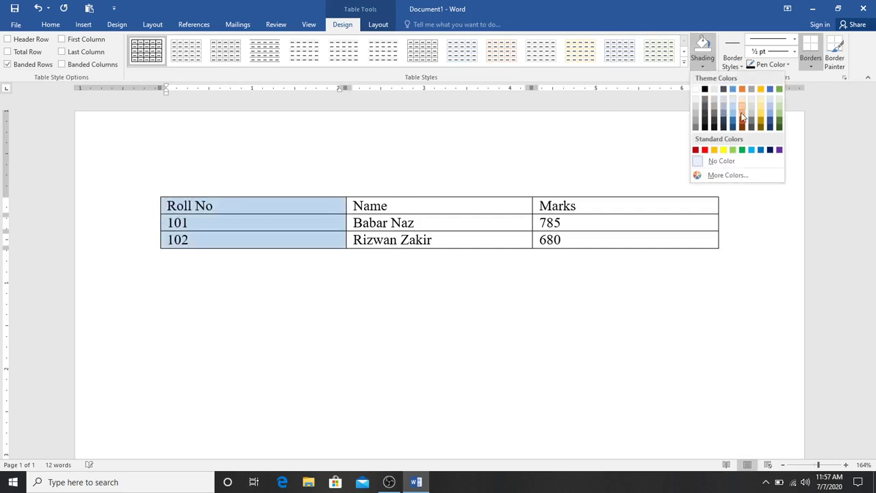
{"action": "left_click", "coordinate": [203, 228]}
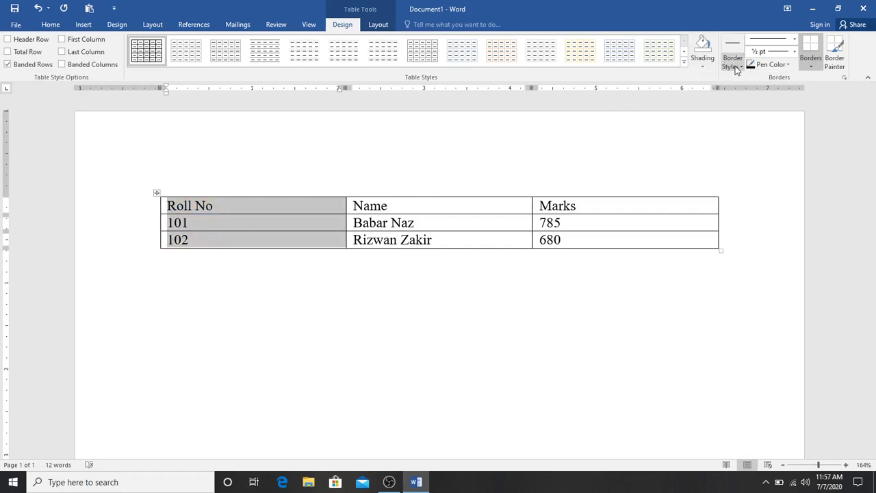
{"action": "left_click", "coordinate": [308, 226]}
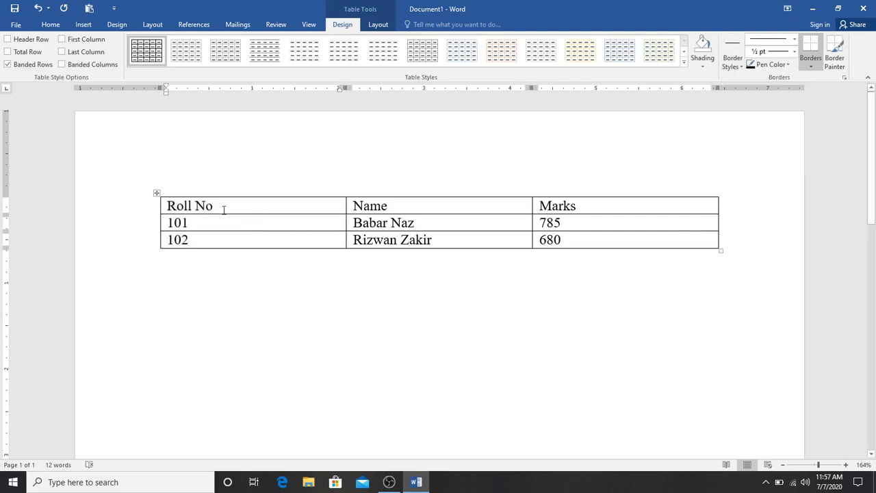
{"action": "scroll", "coordinate": [315, 227], "scroll_direction": "up", "scroll_amount": 4}
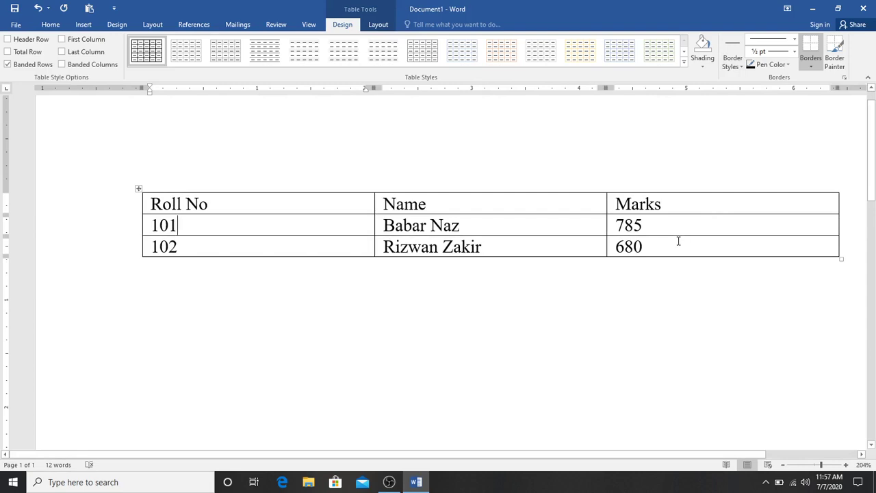
Select the table and pick the orange 1½ pt border style
{"action": "left_click", "coordinate": [138, 188]}
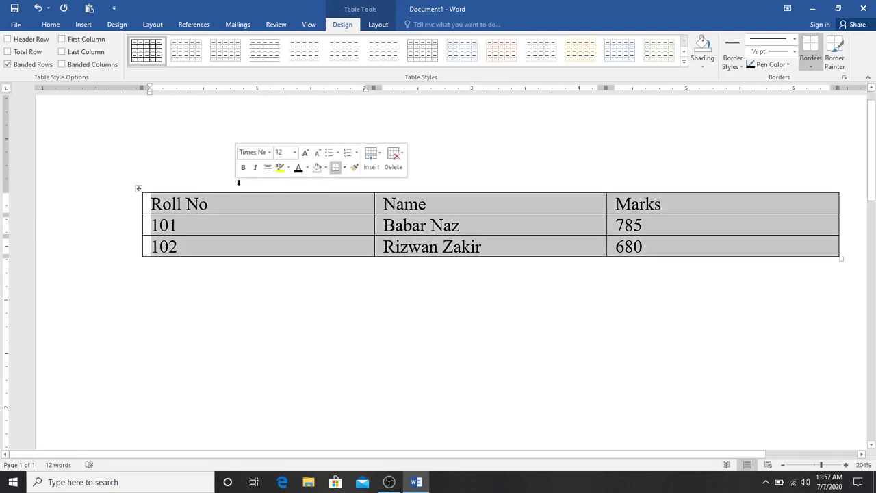
{"action": "left_click", "coordinate": [739, 68]}
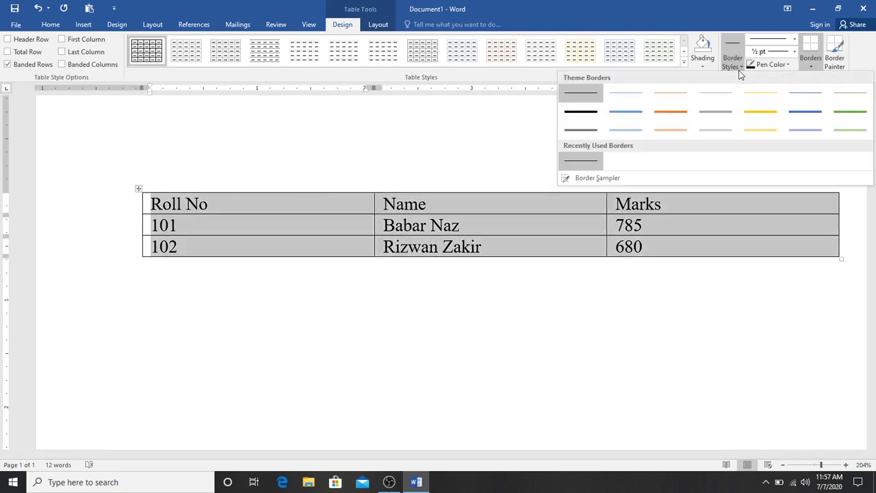
{"action": "left_click", "coordinate": [659, 114]}
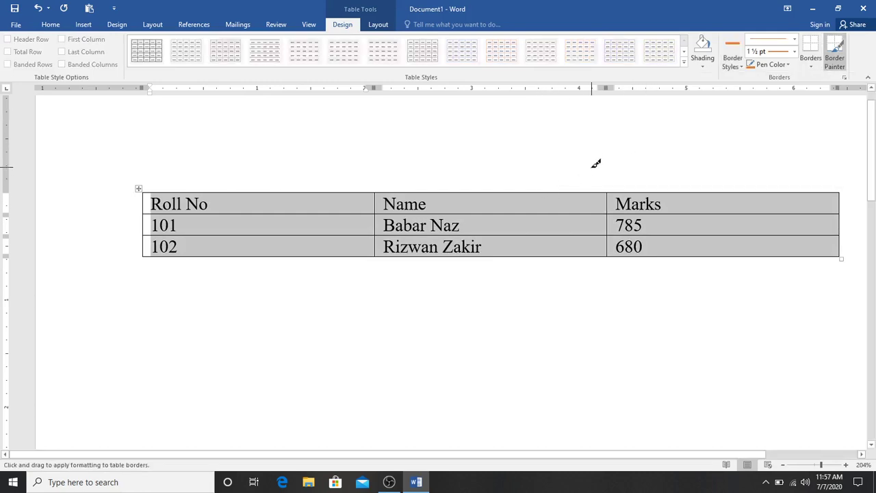
{"action": "key", "text": "Escape"}
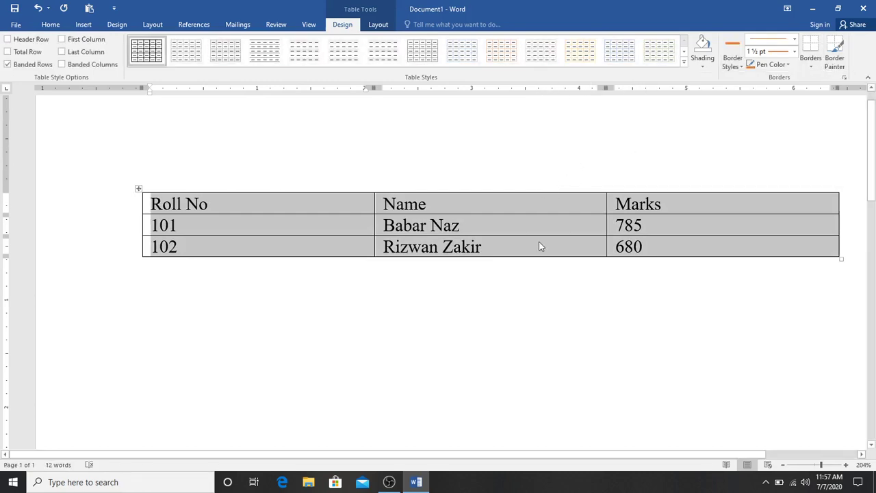
{"action": "left_click", "coordinate": [539, 246]}
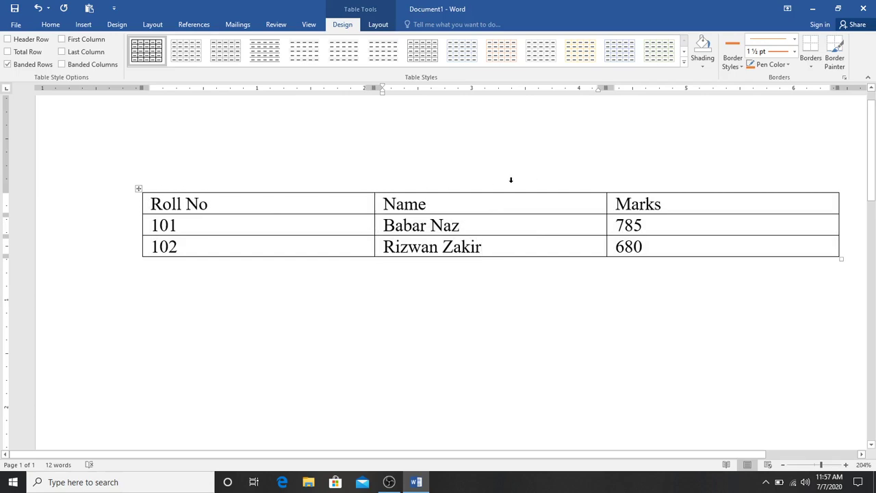
Paint the table's right, top, bottom and left outer edges with the orange 1½ pt pen
{"action": "left_click", "coordinate": [732, 55]}
{"action": "left_click", "coordinate": [662, 112]}
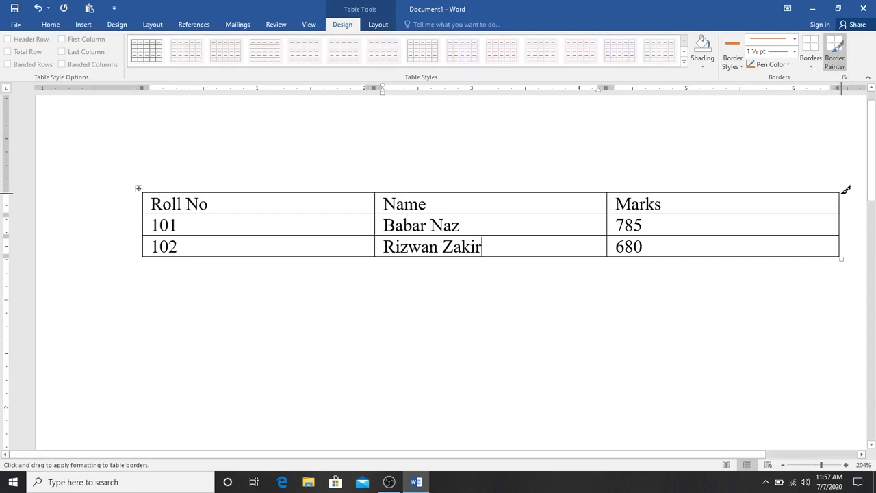
{"action": "left_click_drag", "start_coordinate": [844, 189], "coordinate": [838, 308]}
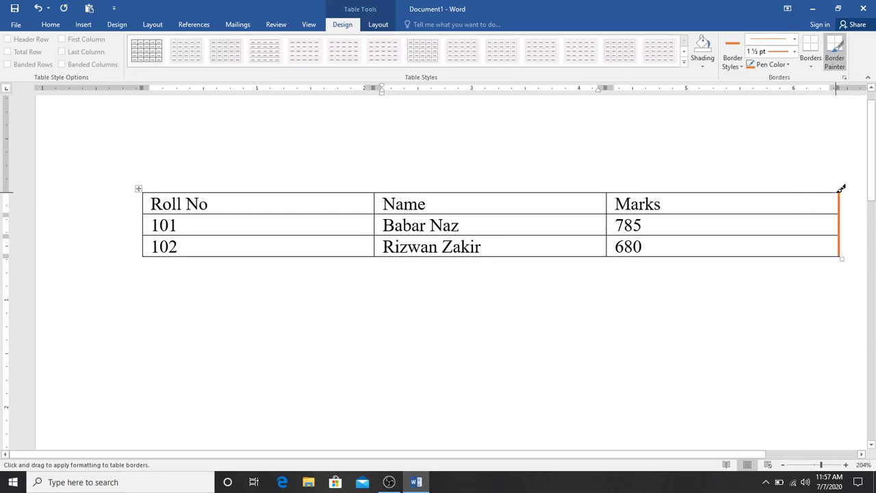
{"action": "left_click_drag", "start_coordinate": [842, 188], "coordinate": [572, 181]}
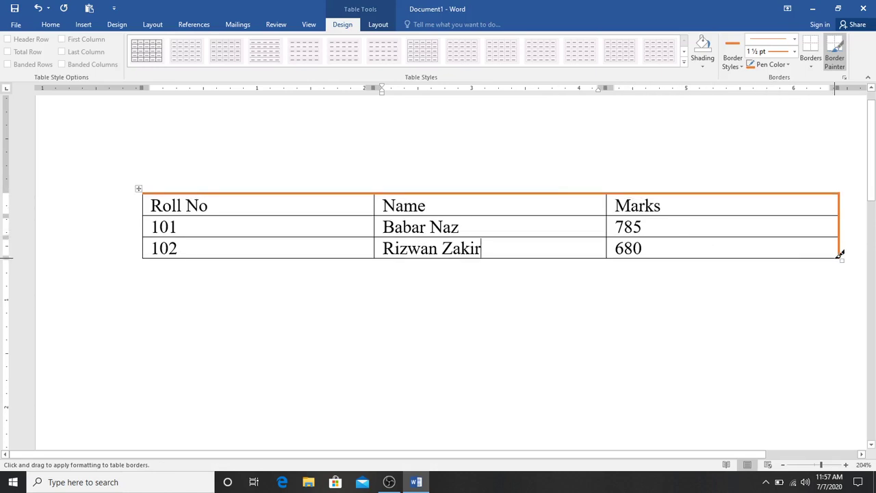
{"action": "left_click_drag", "start_coordinate": [841, 255], "coordinate": [171, 252]}
{"action": "mouse_move", "coordinate": [171, 252]}
{"action": "left_mouse_down"}
{"action": "mouse_move", "coordinate": [845, 253]}
{"action": "mouse_move", "coordinate": [239, 250]}
{"action": "left_mouse_up"}
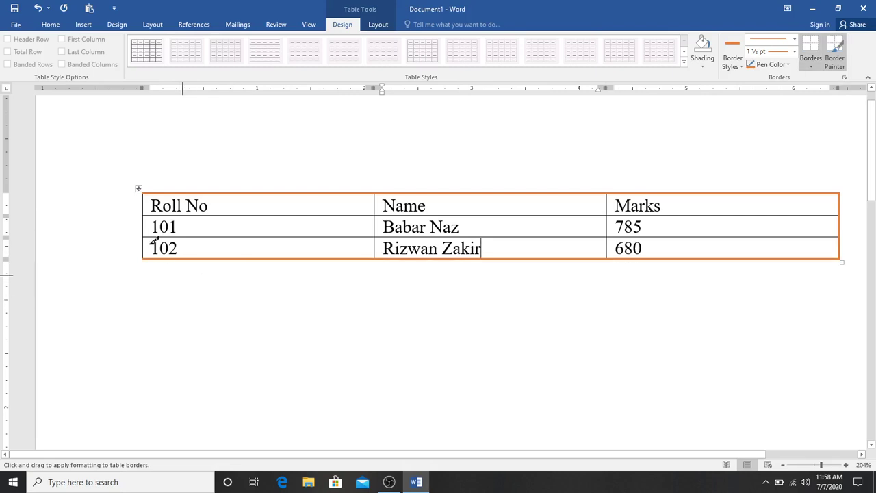
{"action": "left_click_drag", "start_coordinate": [145, 192], "coordinate": [149, 244]}
{"action": "left_click_drag", "start_coordinate": [143, 192], "coordinate": [145, 250]}
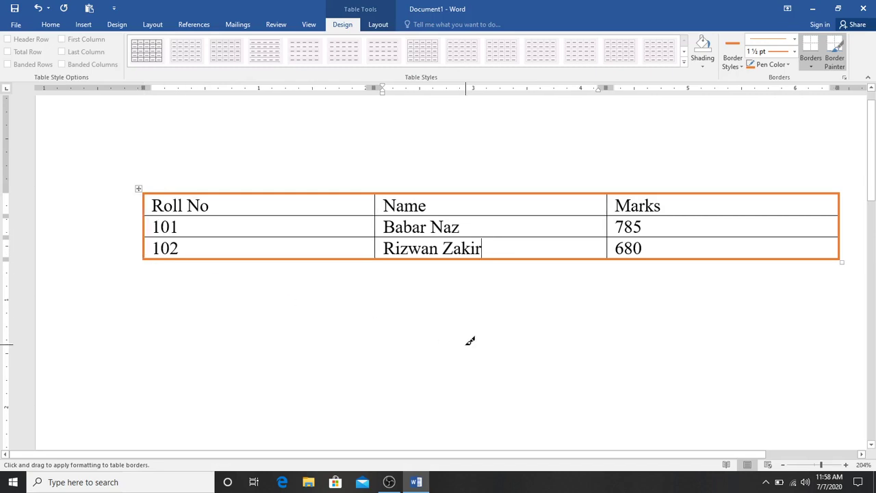
Paint both inner column dividers with a green border style
{"action": "left_click", "coordinate": [742, 66]}
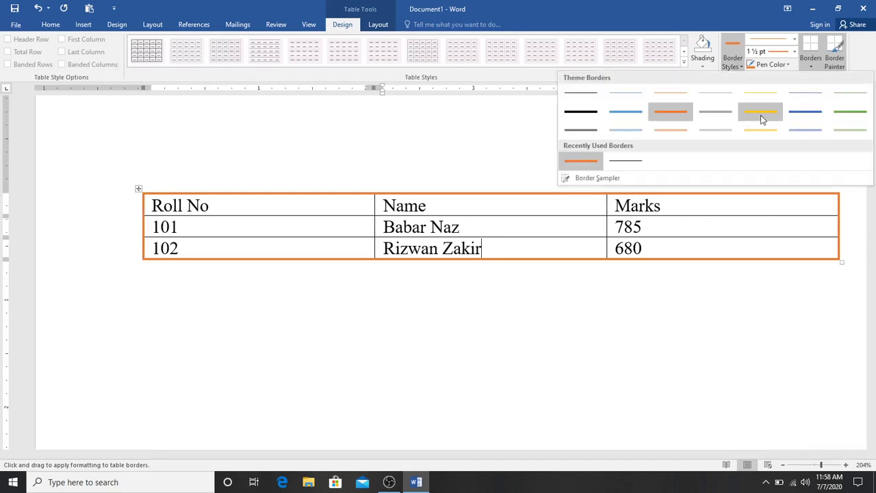
{"action": "left_click", "coordinate": [842, 118]}
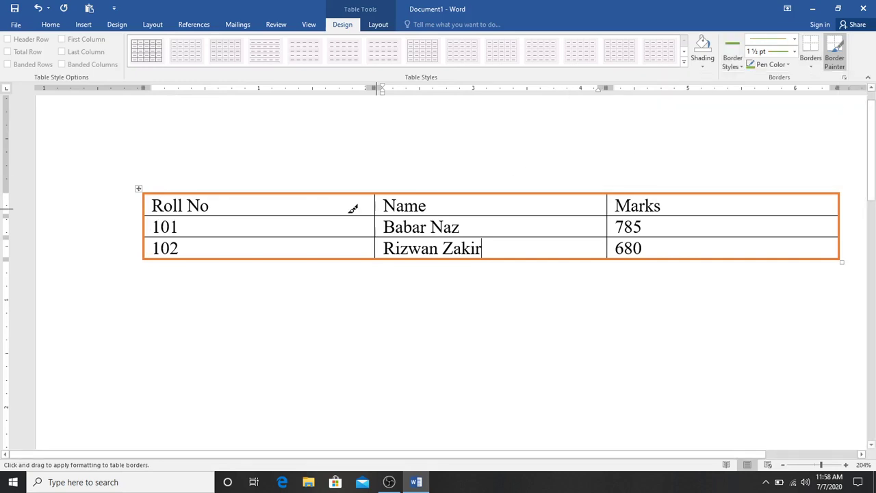
{"action": "left_click_drag", "start_coordinate": [376, 196], "coordinate": [380, 252]}
{"action": "left_click_drag", "start_coordinate": [611, 204], "coordinate": [616, 248]}
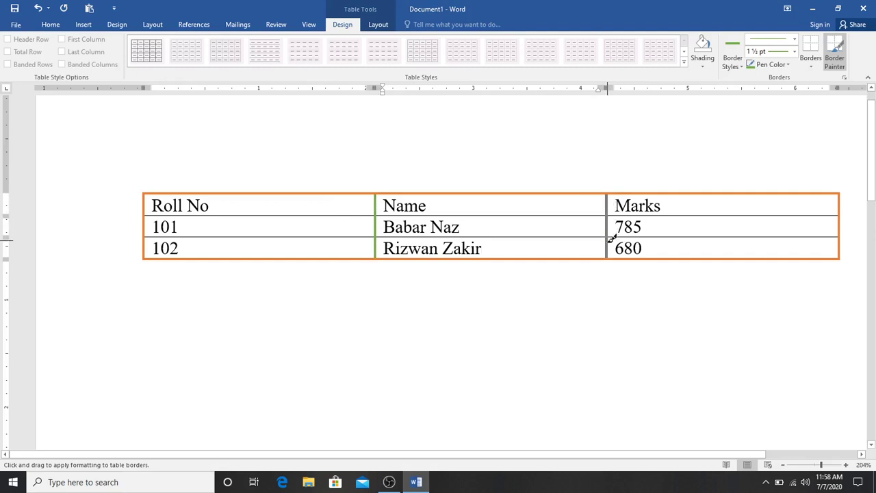
Switch the pen to a yellow 1½ pt solid line and paint the line under the header row
{"action": "left_click", "coordinate": [795, 40]}
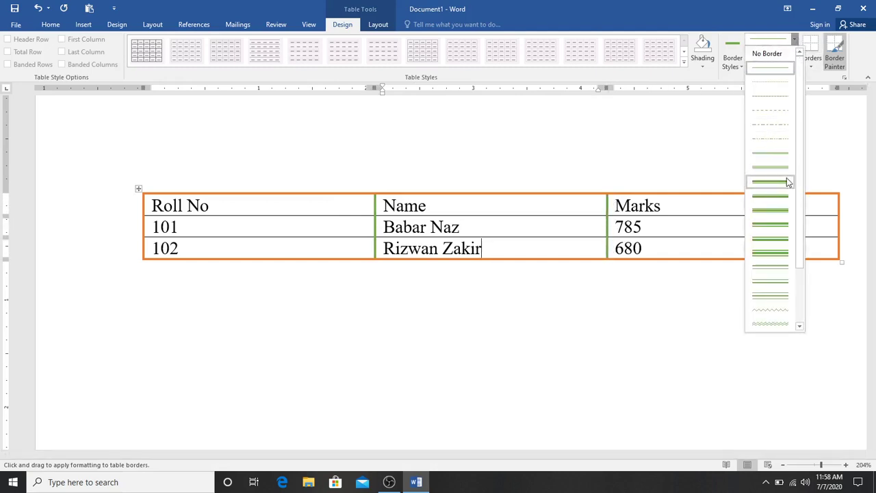
{"action": "left_click", "coordinate": [792, 66]}
{"action": "left_click", "coordinate": [794, 52]}
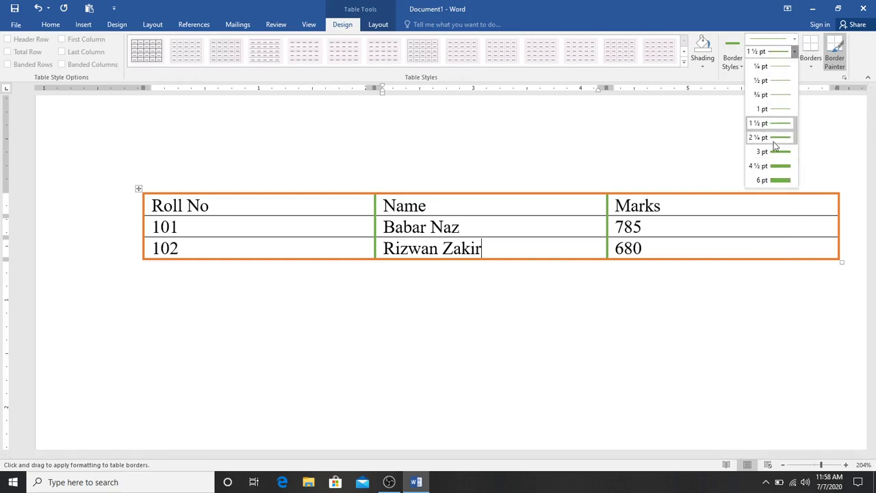
{"action": "left_click", "coordinate": [794, 51]}
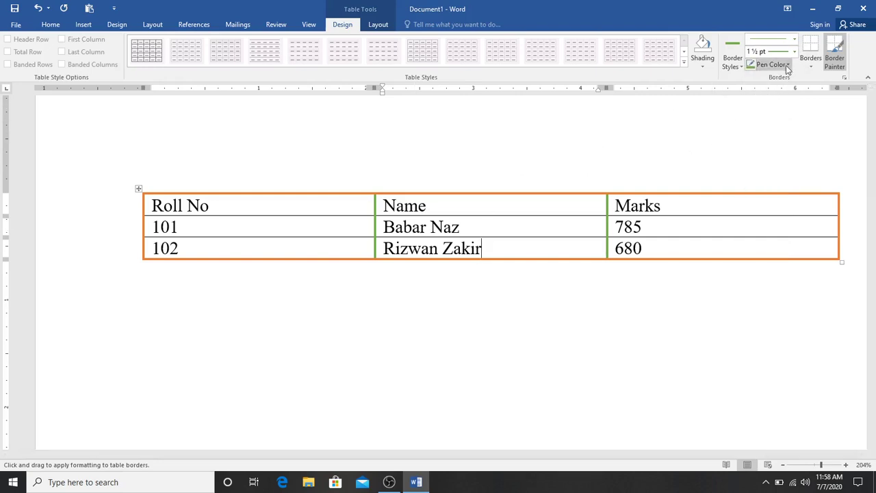
{"action": "left_click", "coordinate": [787, 65]}
{"action": "left_click", "coordinate": [768, 163]}
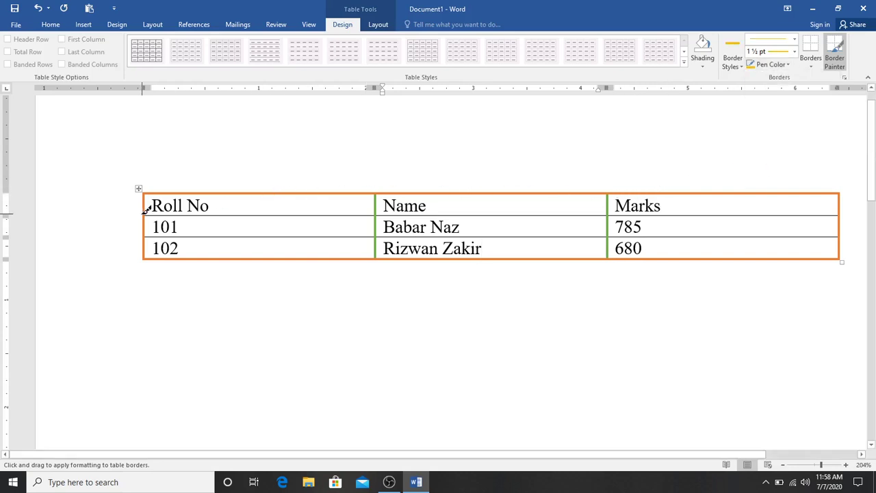
{"action": "left_click_drag", "start_coordinate": [147, 213], "coordinate": [780, 212]}
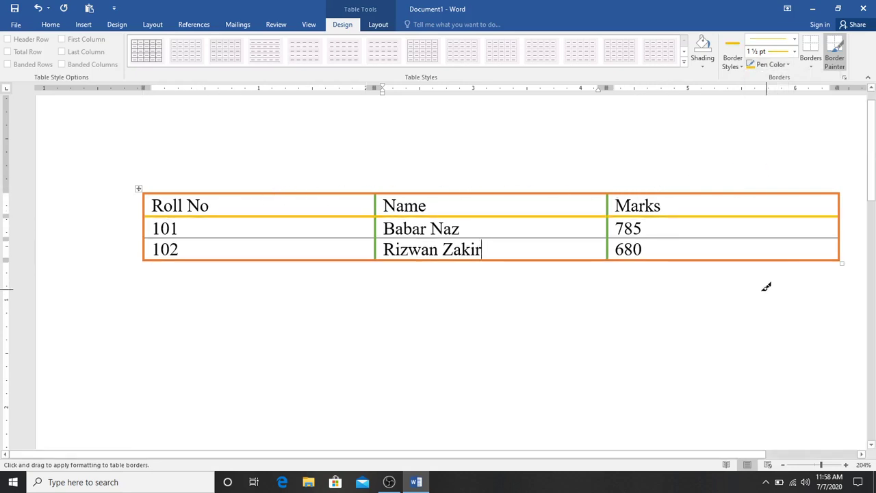
{"action": "key", "text": "Escape"}
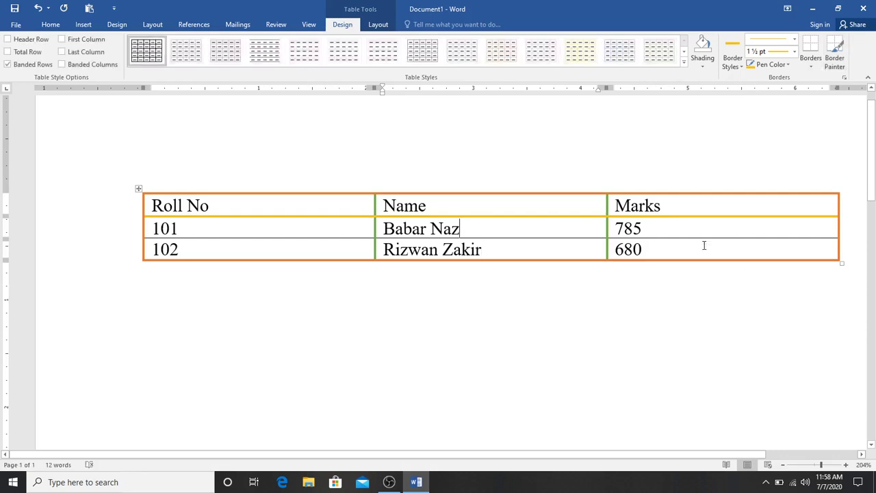
{"action": "left_click", "coordinate": [138, 188]}
{"action": "left_click", "coordinate": [811, 67]}
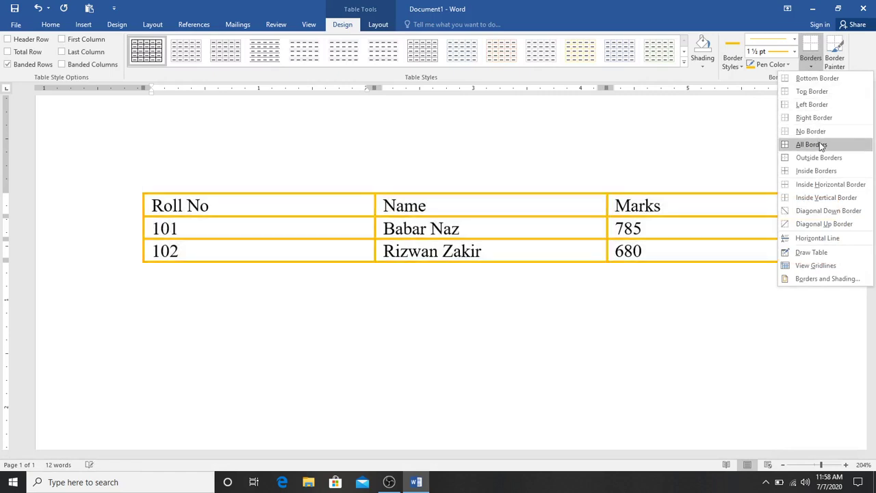
{"action": "left_click", "coordinate": [819, 144]}
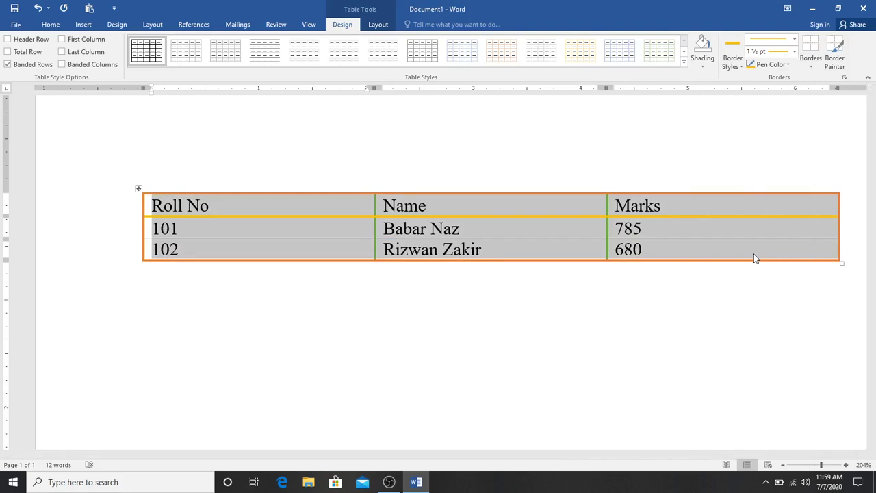
{"action": "left_click", "coordinate": [808, 66]}
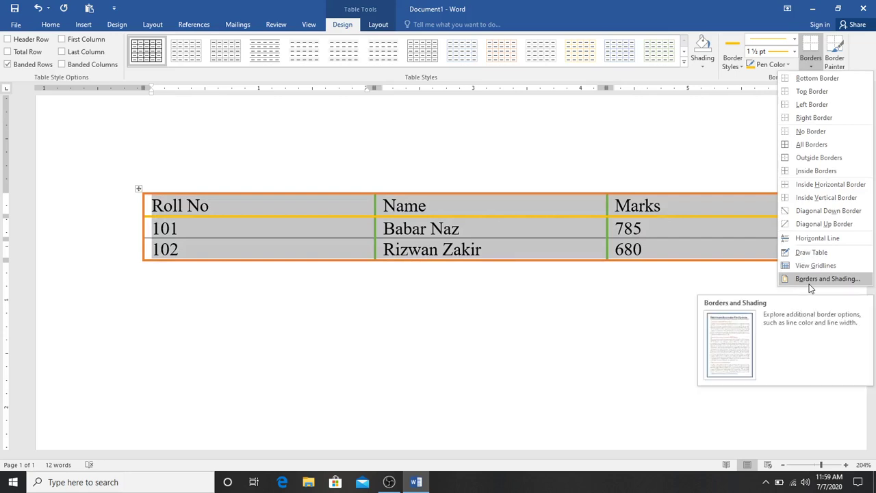
In Borders and Shading, set a red double-line border 2¼ pt wide
{"action": "left_click", "coordinate": [811, 281]}
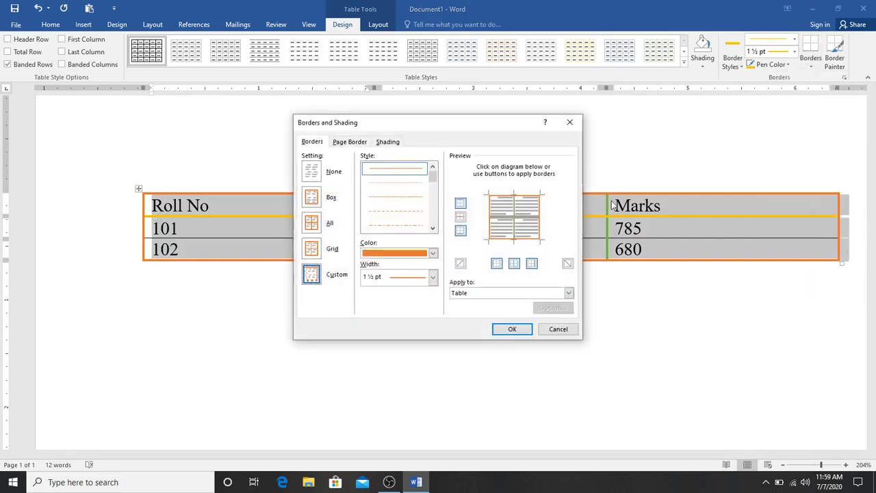
{"action": "left_click_drag", "start_coordinate": [433, 179], "coordinate": [433, 205]}
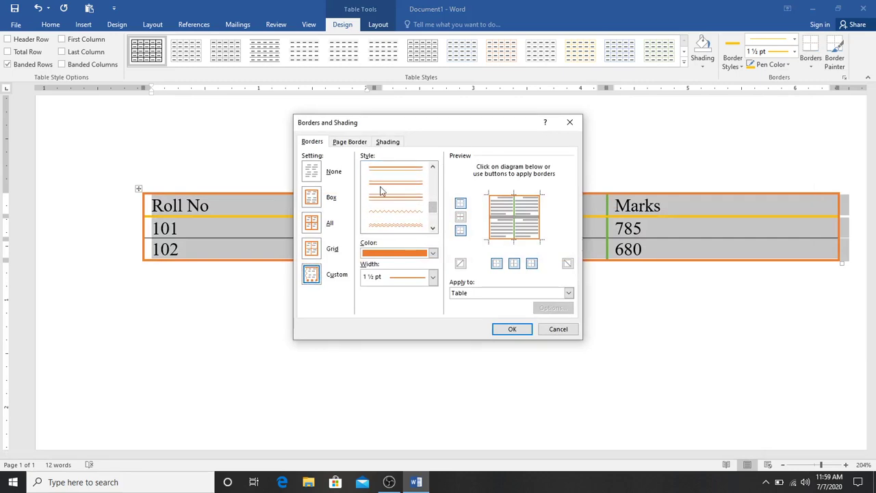
{"action": "left_click", "coordinate": [395, 225]}
{"action": "left_click", "coordinate": [433, 253]}
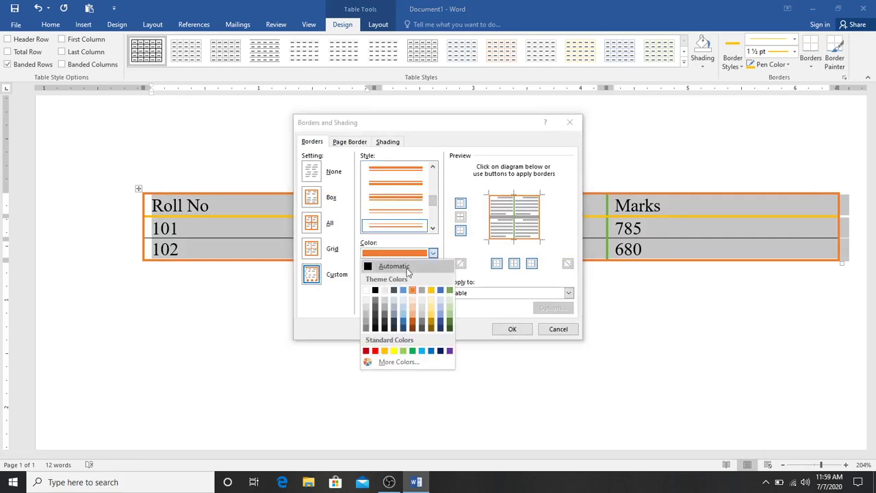
{"action": "left_click", "coordinate": [375, 351]}
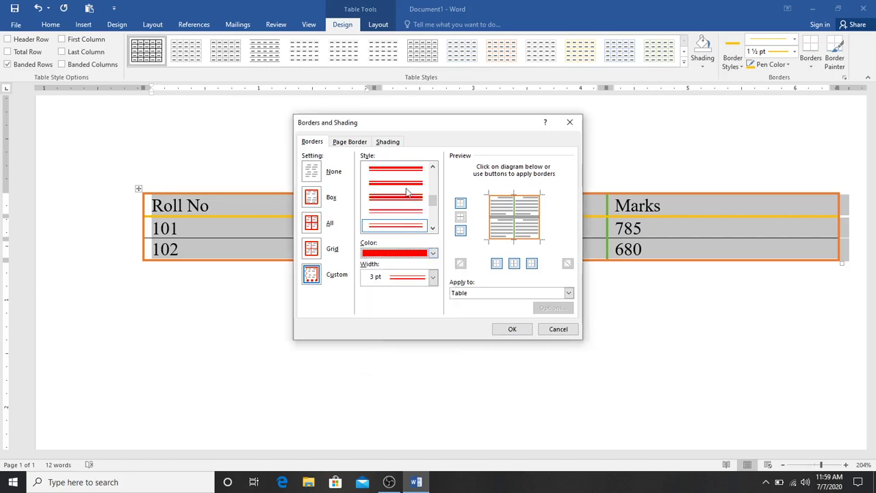
{"action": "left_click", "coordinate": [432, 278]}
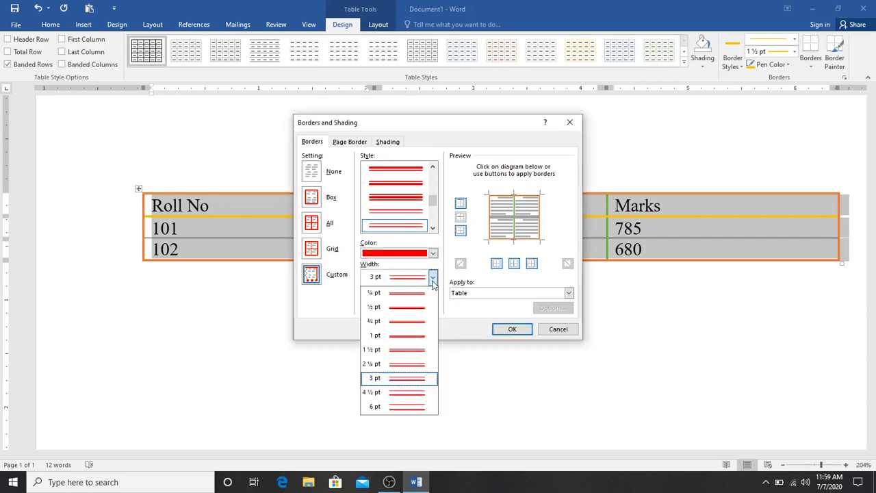
{"action": "left_click", "coordinate": [406, 363]}
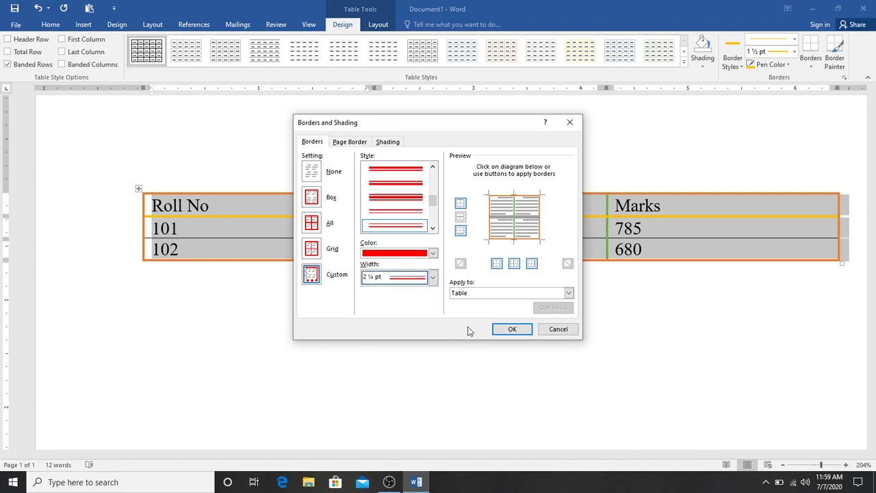
{"action": "left_click", "coordinate": [506, 329]}
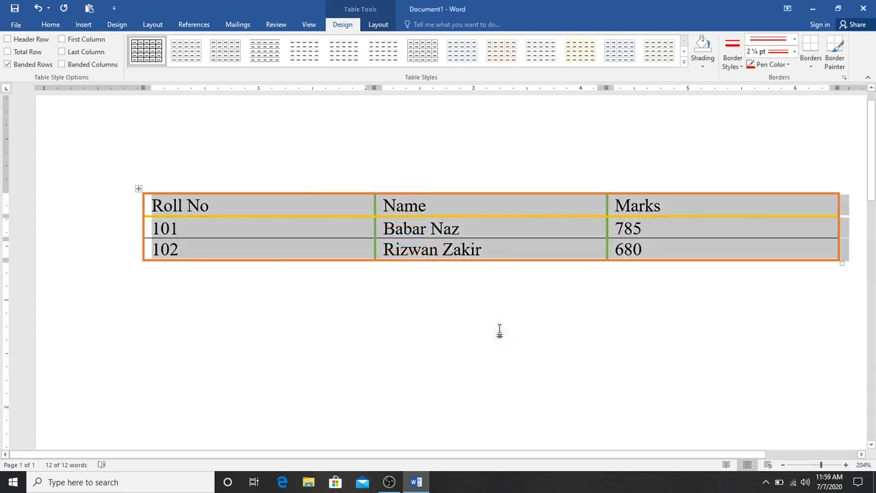
Select the whole table and apply the red double borders to every cell with All Borders
{"action": "left_click", "coordinate": [669, 279]}
{"action": "left_click", "coordinate": [479, 226]}
{"action": "key", "text": "ctrl+a"}
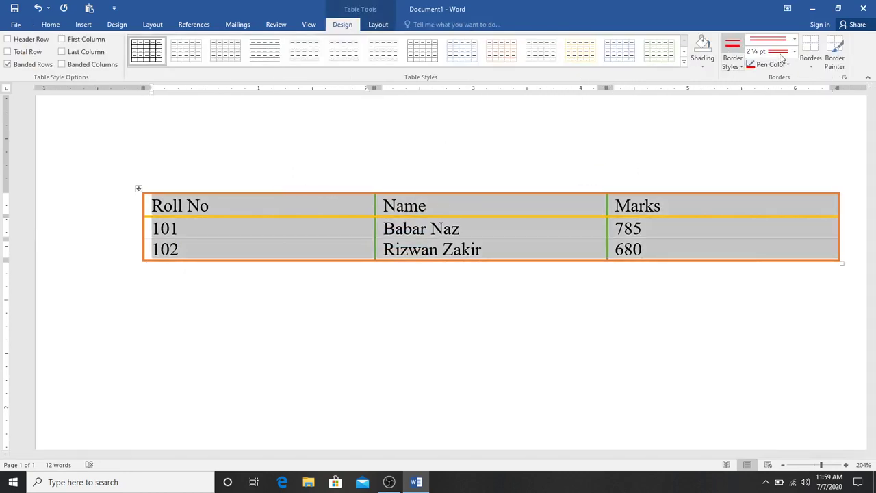
{"action": "left_click", "coordinate": [810, 48]}
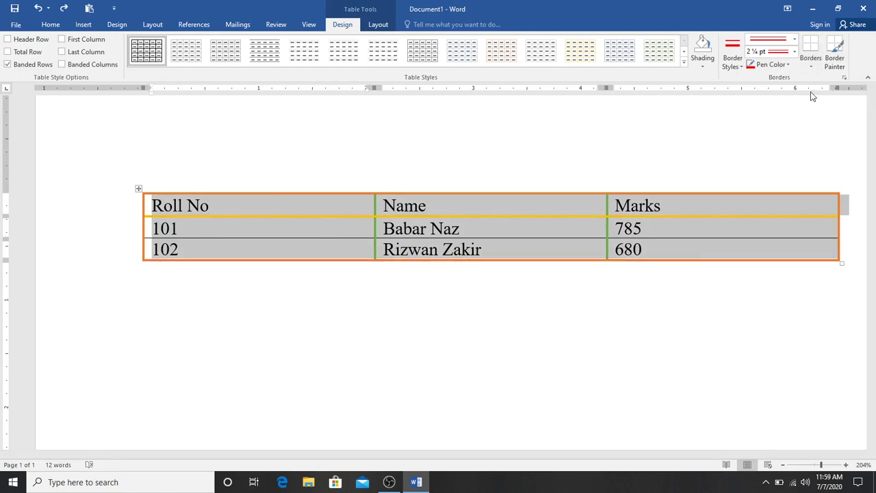
{"action": "left_click", "coordinate": [810, 66]}
{"action": "left_click", "coordinate": [807, 144]}
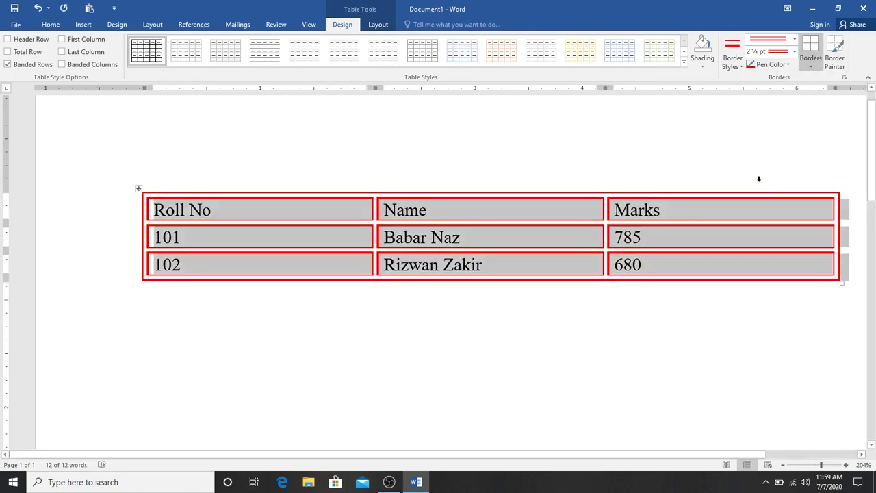
{"action": "left_click", "coordinate": [611, 307]}
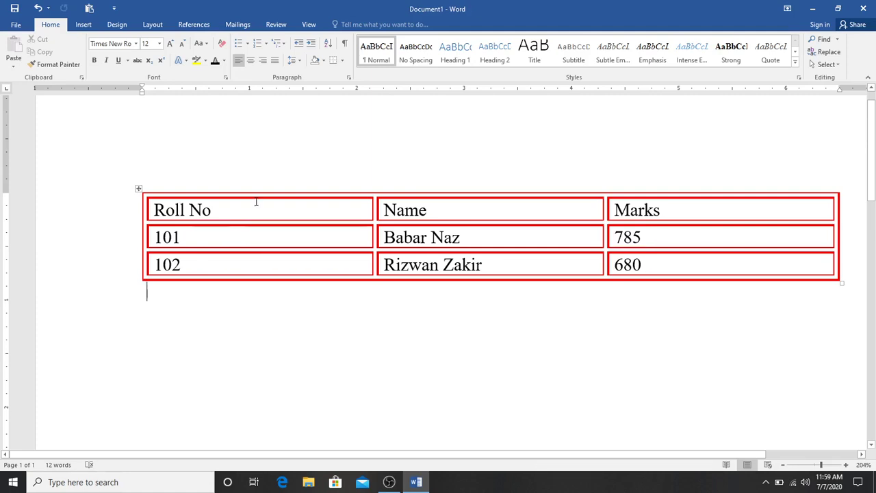
{"action": "left_click", "coordinate": [305, 213]}
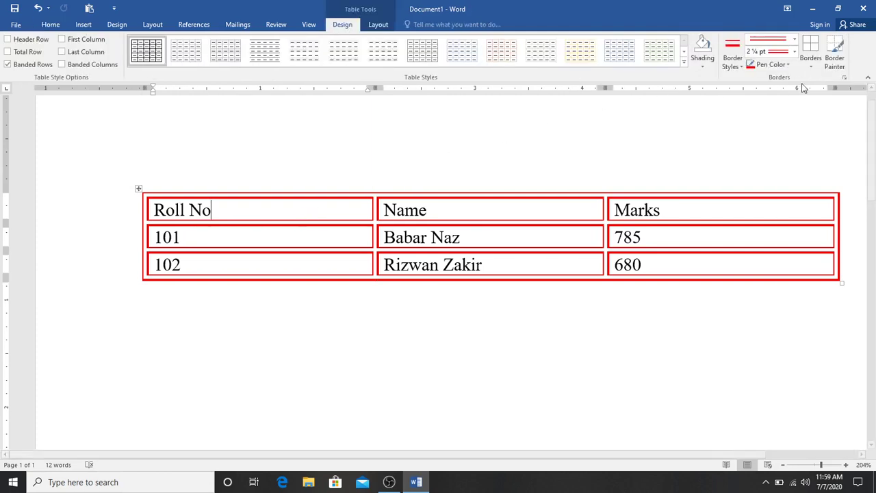
{"action": "left_click", "coordinate": [810, 65]}
{"action": "left_click", "coordinate": [812, 65]}
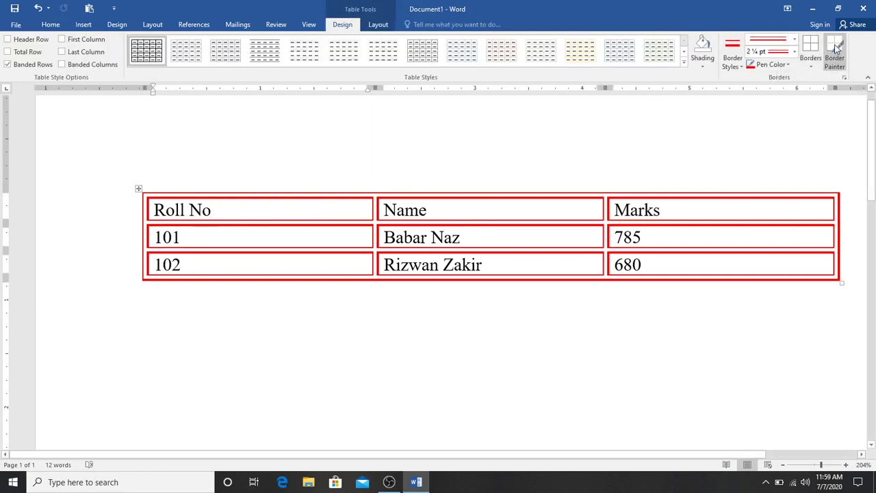
Repaint the Name/Marks column line, then undo twice to strip the red double borders
{"action": "left_click", "coordinate": [839, 43]}
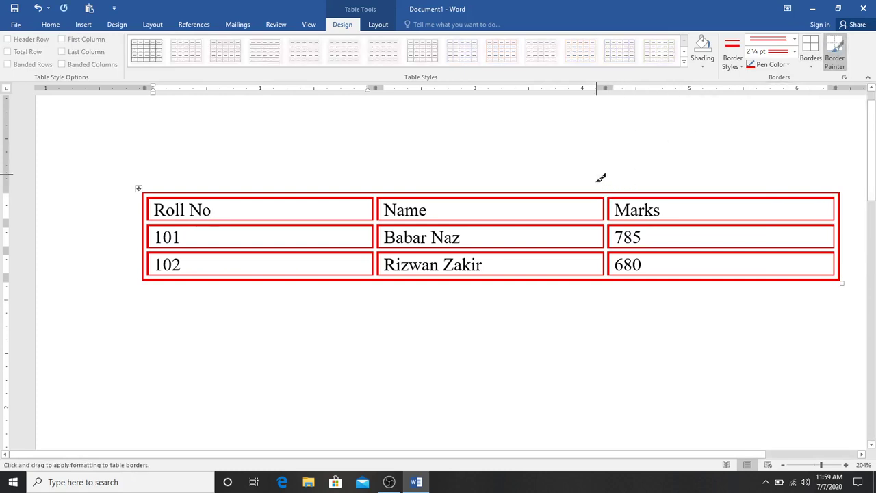
{"action": "left_click_drag", "start_coordinate": [606, 195], "coordinate": [606, 274]}
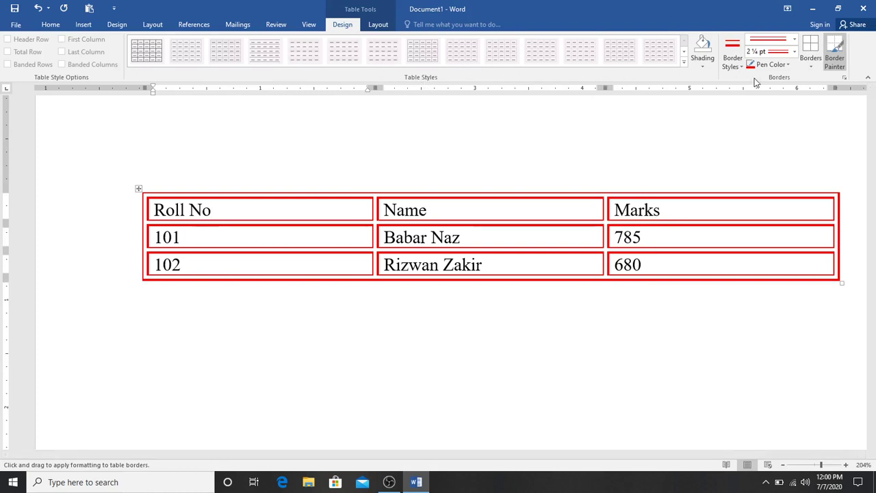
{"action": "key", "text": "ctrl+z"}
{"action": "key", "text": "ctrl+z"}
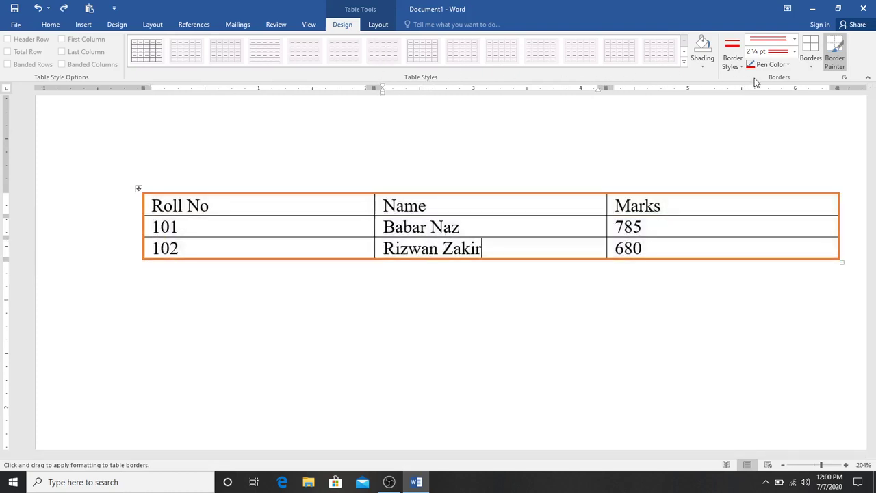
{"action": "key", "text": "ctrl+z"}
{"action": "key", "text": "ctrl+z"}
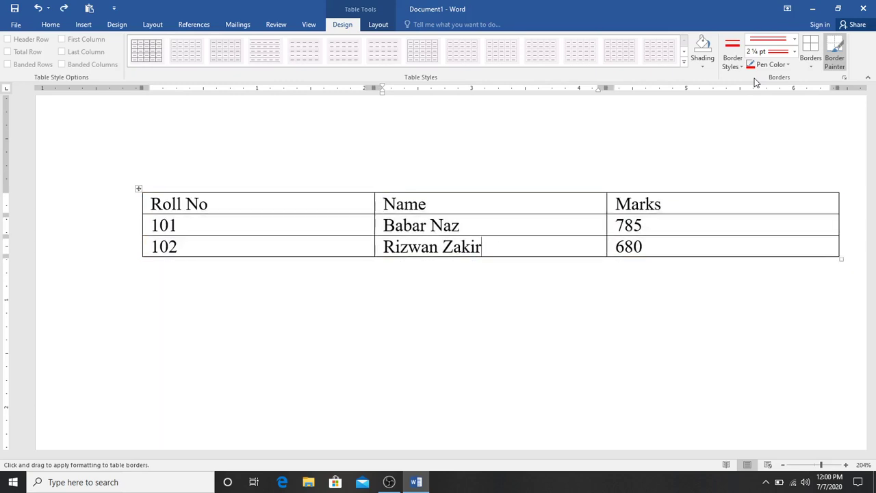
{"action": "left_click", "coordinate": [387, 27]}
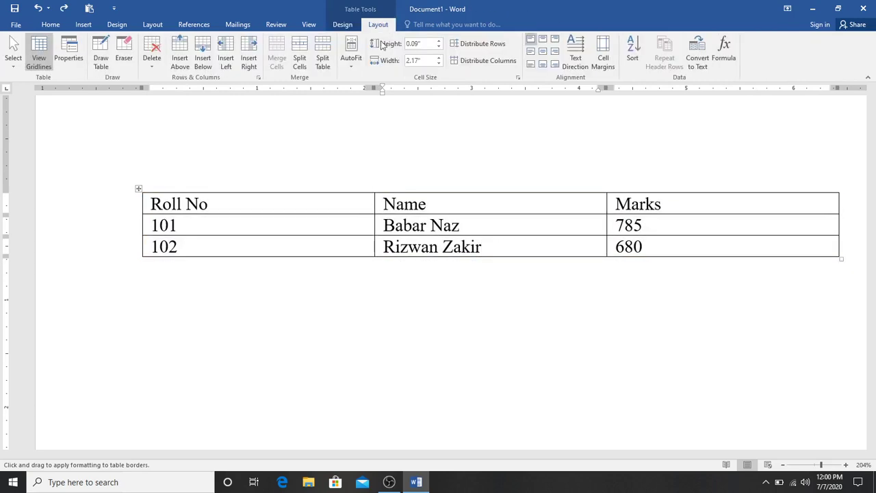
{"action": "left_click", "coordinate": [310, 199]}
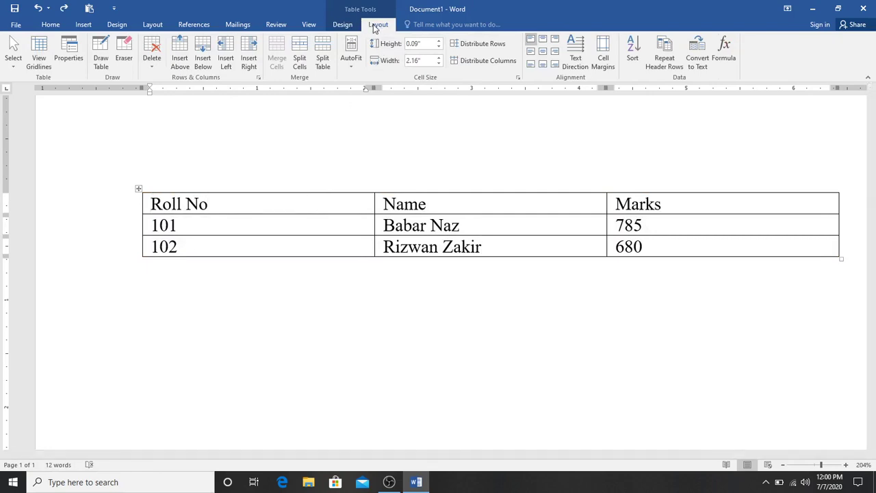
{"action": "left_click", "coordinate": [13, 67]}
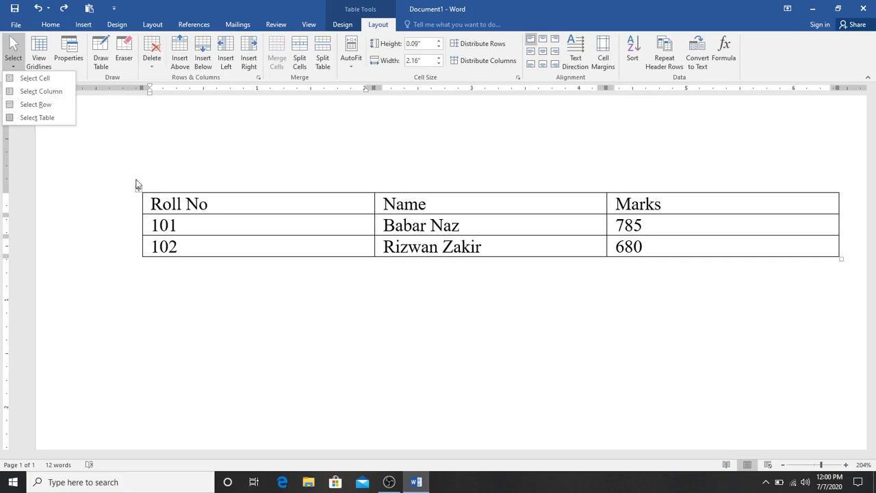
{"action": "left_click", "coordinate": [180, 202]}
{"action": "left_click", "coordinate": [185, 222]}
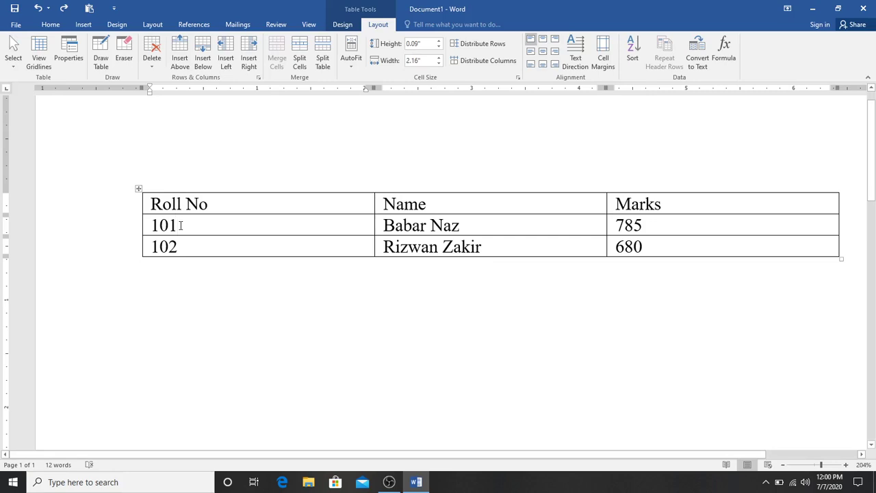
{"action": "left_click", "coordinate": [13, 58]}
{"action": "left_click", "coordinate": [31, 79]}
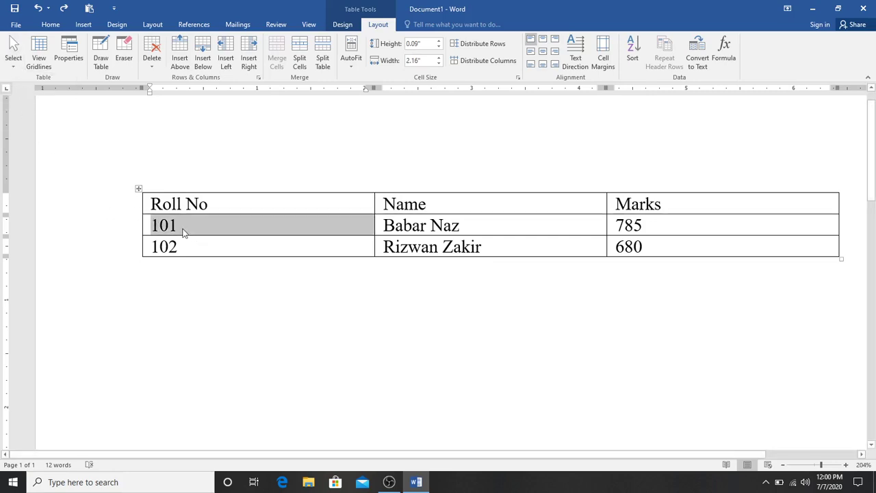
{"action": "left_click", "coordinate": [13, 58]}
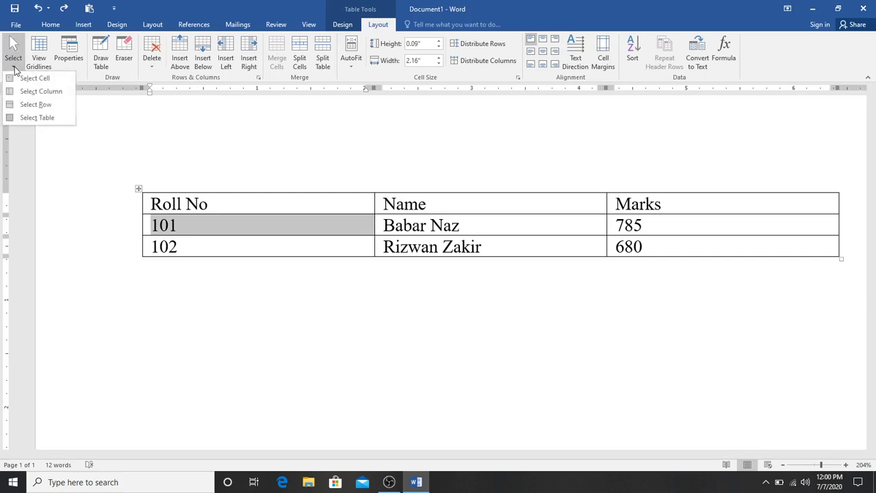
{"action": "left_click", "coordinate": [34, 104]}
{"action": "left_click", "coordinate": [195, 238]}
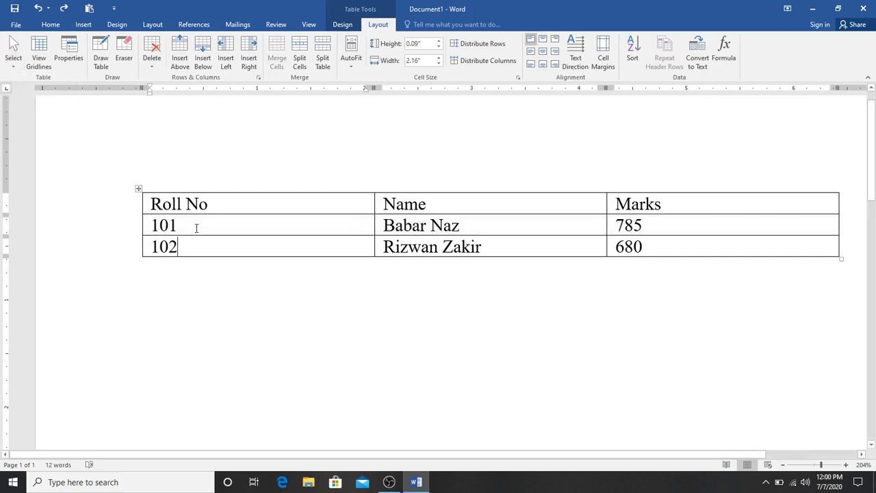
{"action": "left_click", "coordinate": [196, 228]}
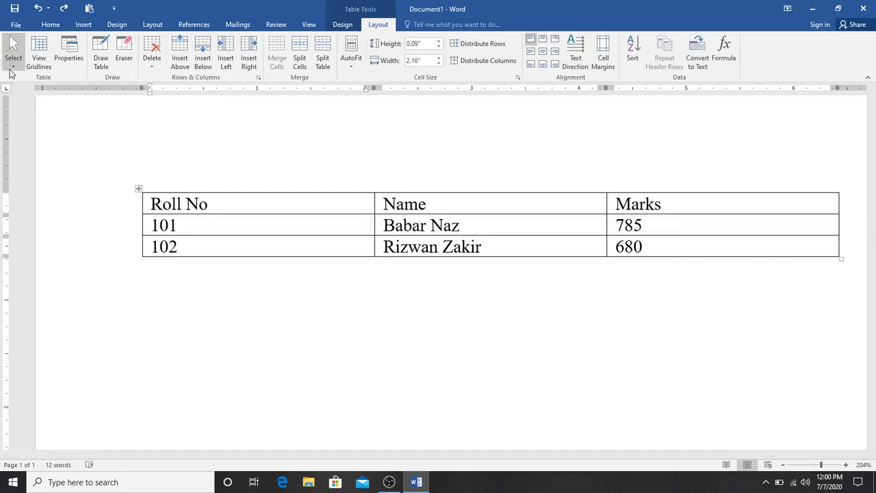
{"action": "left_click", "coordinate": [13, 57]}
{"action": "left_click", "coordinate": [22, 93]}
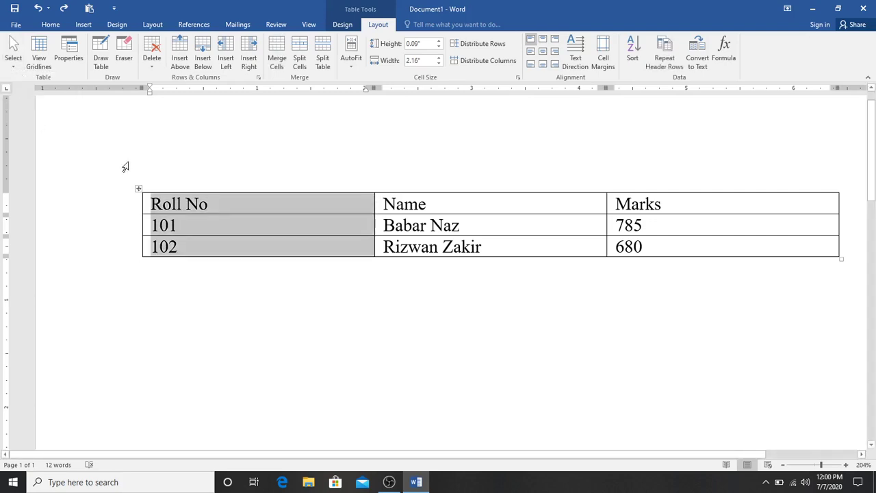
{"action": "left_click", "coordinate": [217, 217]}
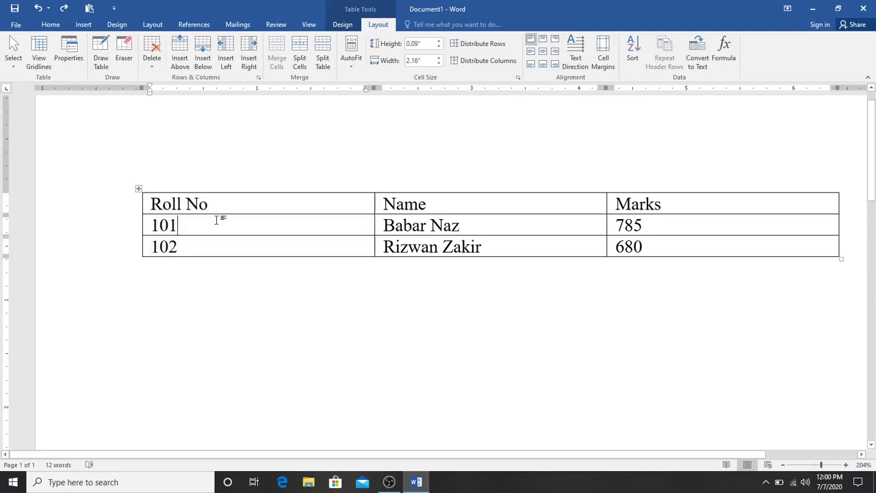
{"action": "left_click", "coordinate": [12, 67]}
{"action": "left_click", "coordinate": [24, 117]}
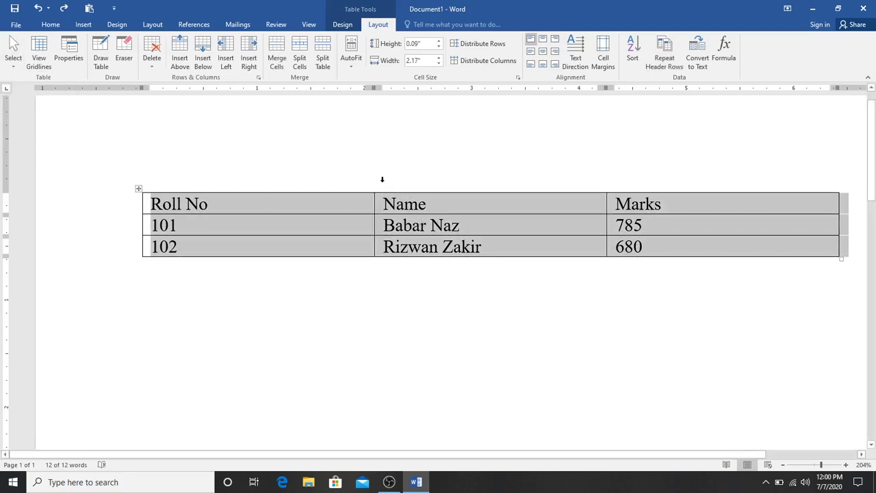
{"action": "left_click", "coordinate": [261, 203]}
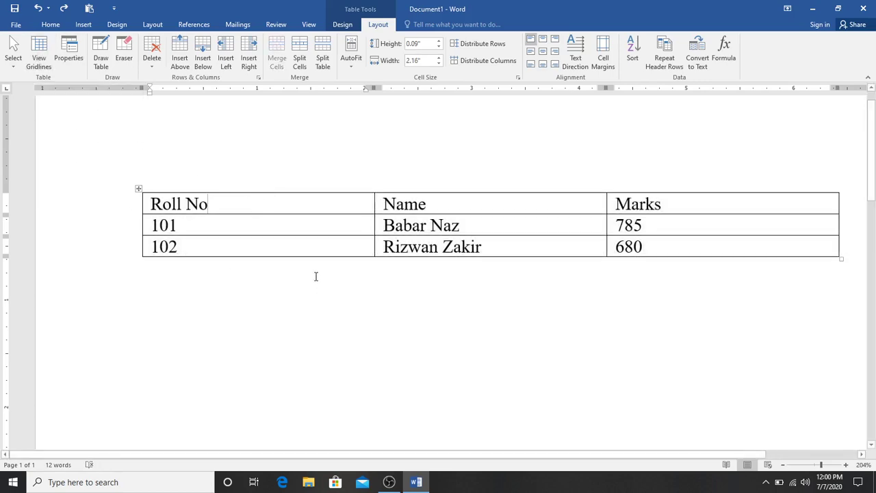
{"action": "scroll", "coordinate": [316, 276], "scroll_direction": "down", "scroll_amount": 1}
{"action": "scroll", "coordinate": [315, 276], "scroll_direction": "down", "scroll_amount": 1}
{"action": "scroll", "coordinate": [316, 276], "scroll_direction": "down", "scroll_amount": 1}
{"action": "scroll", "coordinate": [315, 276], "scroll_direction": "down", "scroll_amount": 1}
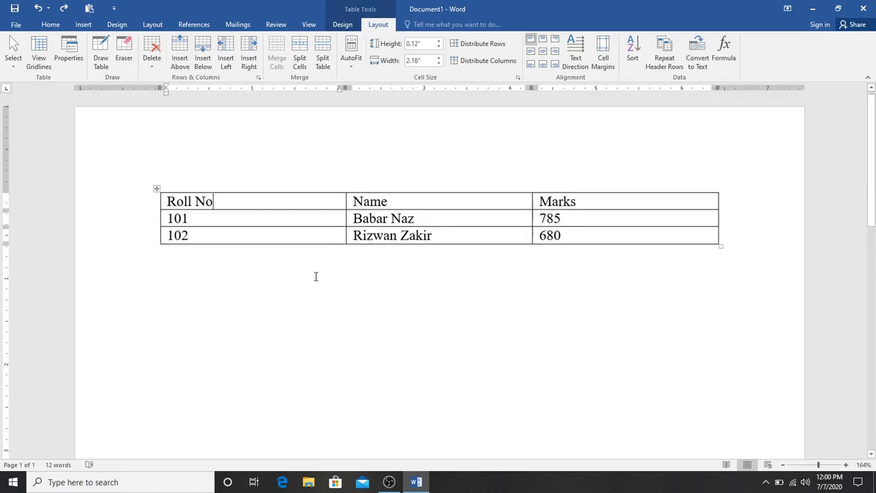
{"action": "scroll", "coordinate": [315, 275], "scroll_direction": "down", "scroll_amount": 1}
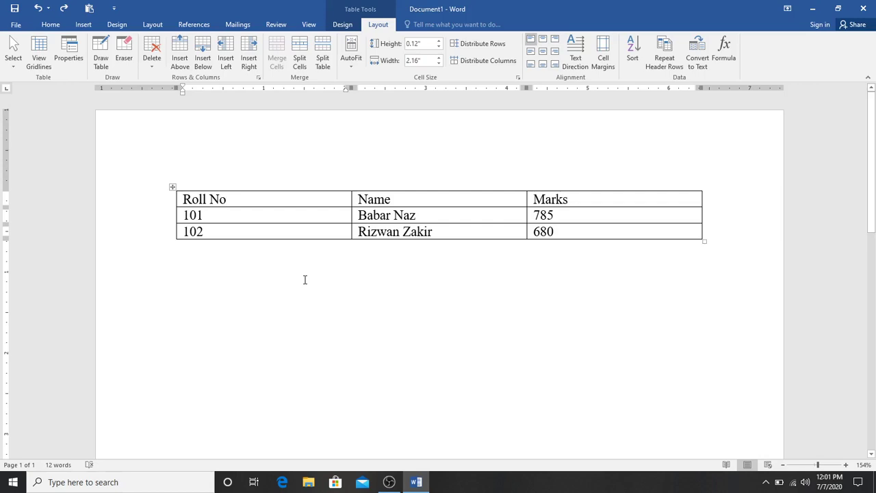
{"action": "key", "text": "ctrl+p"}
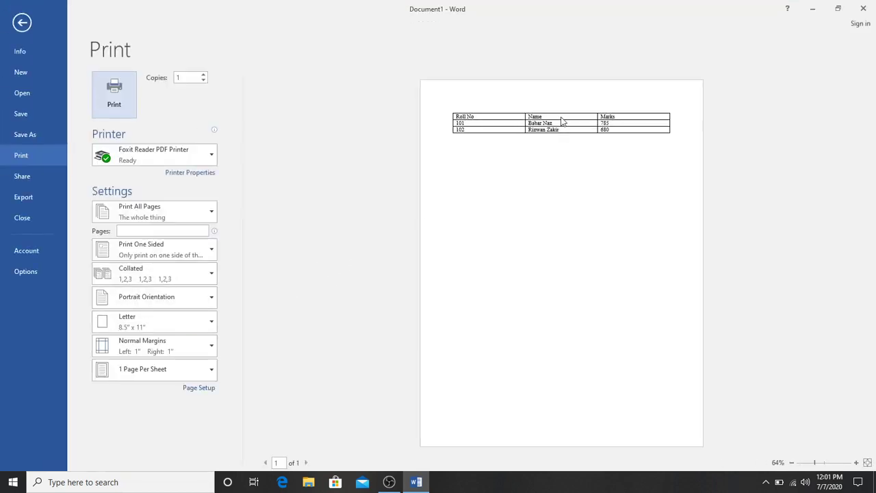
{"action": "scroll", "coordinate": [615, 126], "scroll_direction": "up", "scroll_amount": 2}
{"action": "scroll", "coordinate": [616, 125], "scroll_direction": "up", "scroll_amount": 2}
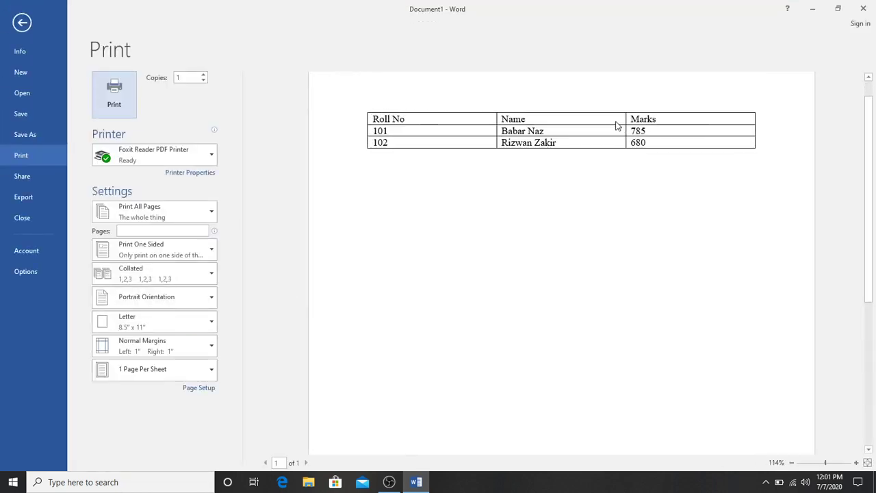
{"action": "scroll", "coordinate": [616, 125], "scroll_direction": "up", "scroll_amount": 3}
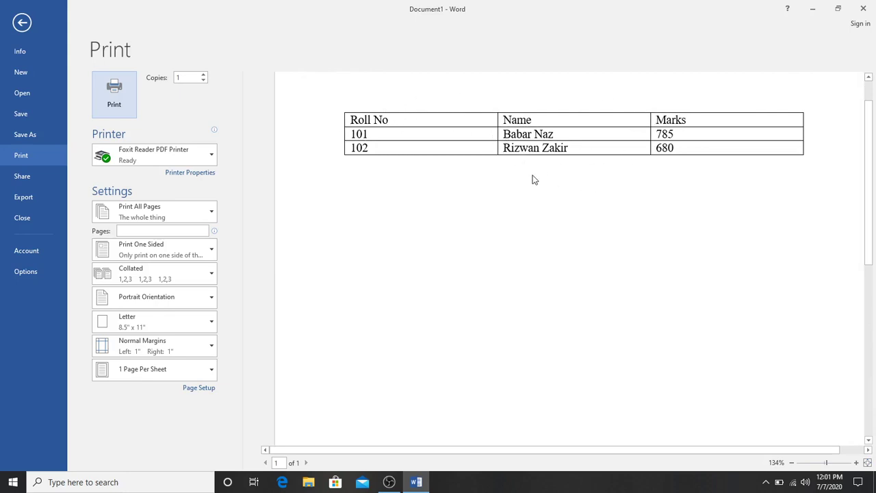
{"action": "left_click", "coordinate": [28, 25]}
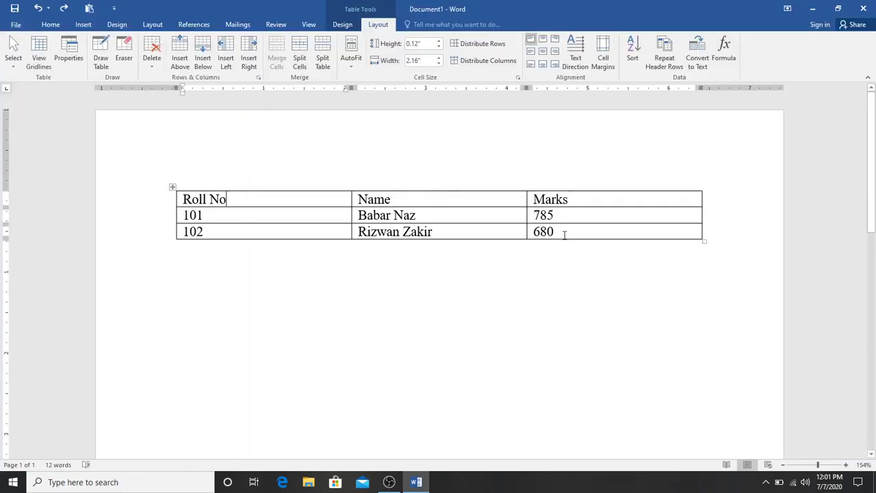
Select the whole table and remove all its borders with No Border
{"action": "left_click_drag", "start_coordinate": [564, 234], "coordinate": [324, 198]}
{"action": "left_click", "coordinate": [342, 26]}
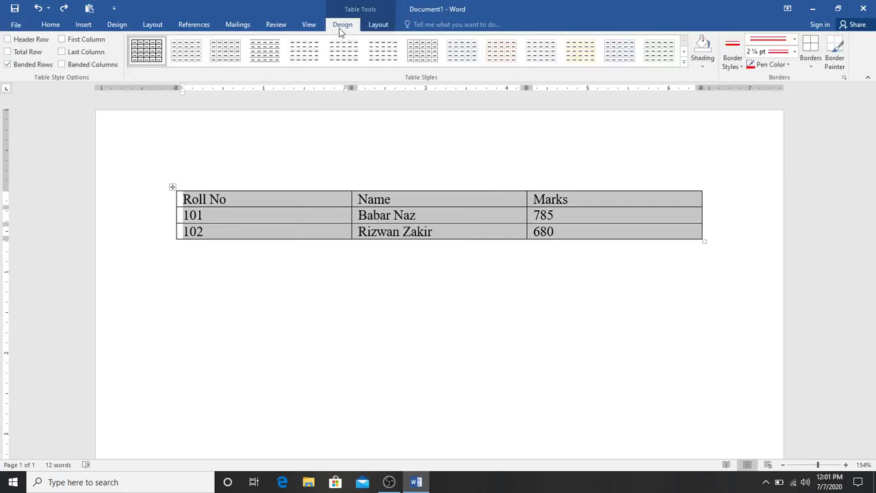
{"action": "left_click", "coordinate": [811, 66]}
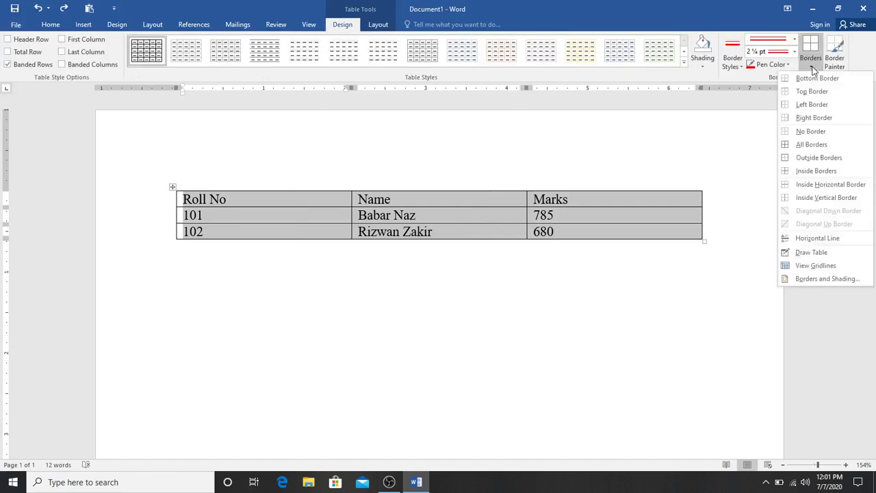
{"action": "left_click", "coordinate": [811, 135]}
{"action": "left_click", "coordinate": [491, 329]}
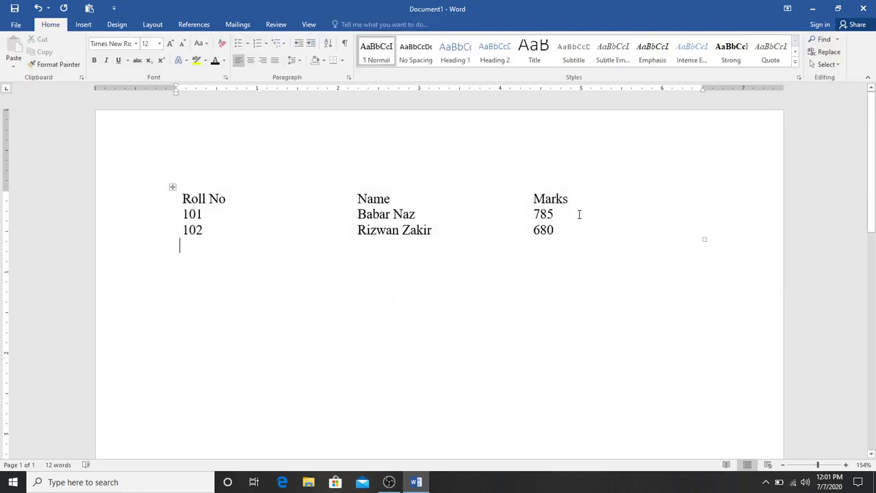
Open the print preview with Ctrl+P to view the borderless table
{"action": "left_click", "coordinate": [234, 204]}
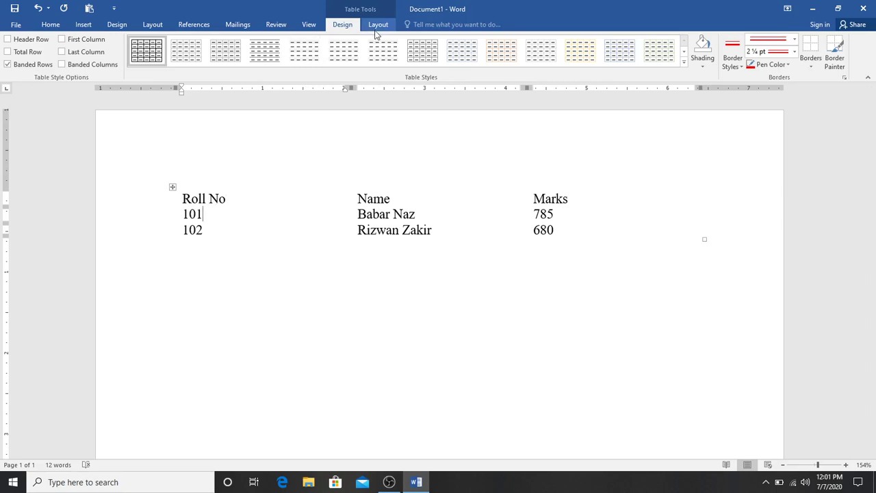
{"action": "left_click", "coordinate": [252, 278]}
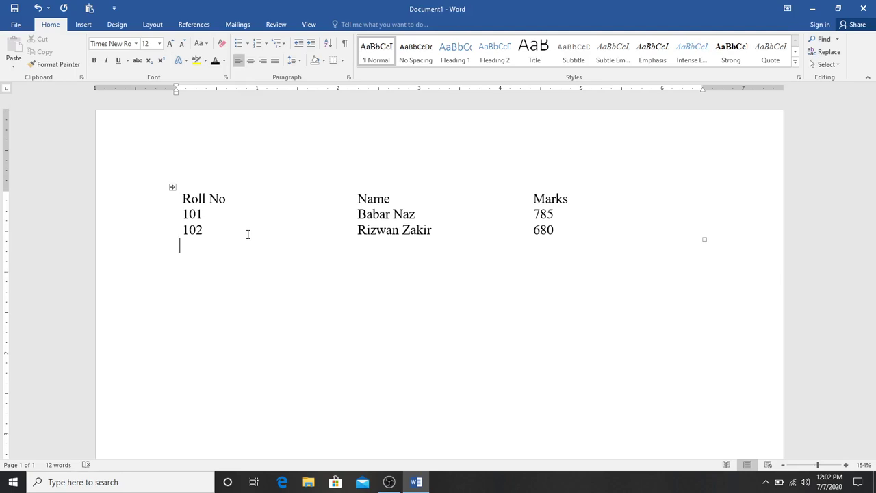
{"action": "key", "text": "ctrl+p"}
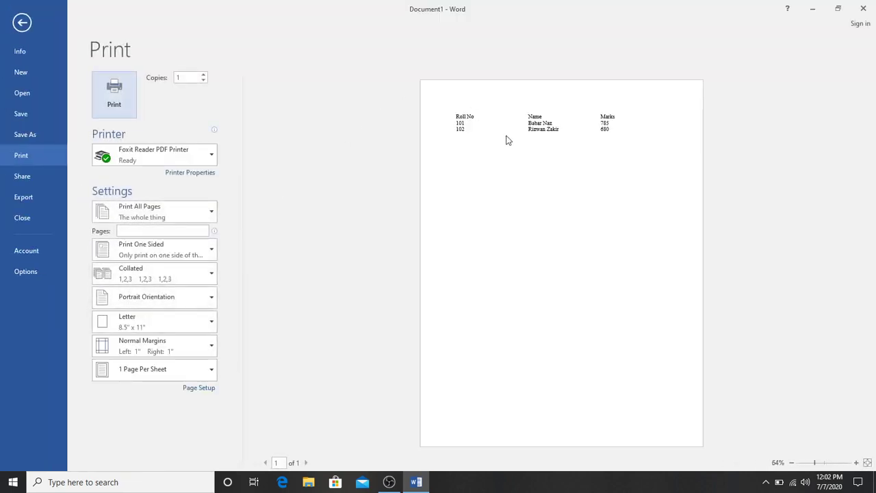
Zoom into the print preview, then go back to the document and click in the Name column
{"action": "left_click", "coordinate": [555, 123]}
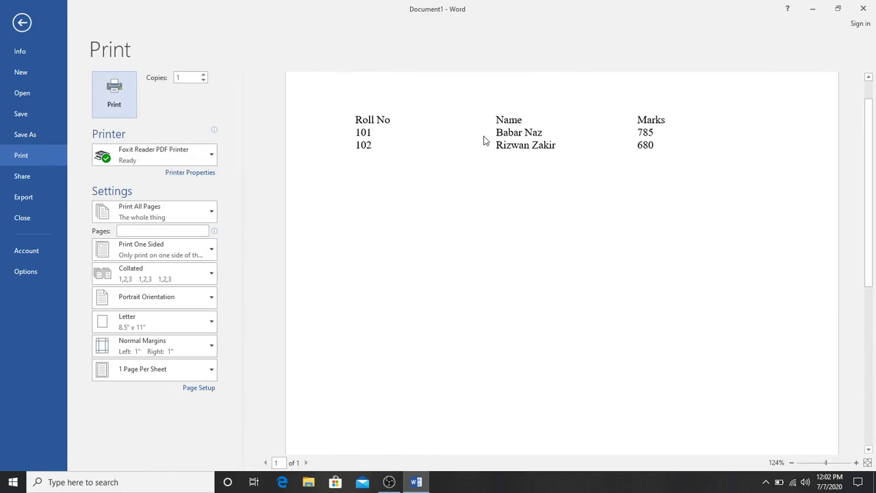
{"action": "left_click", "coordinate": [22, 23]}
{"action": "left_click", "coordinate": [363, 219]}
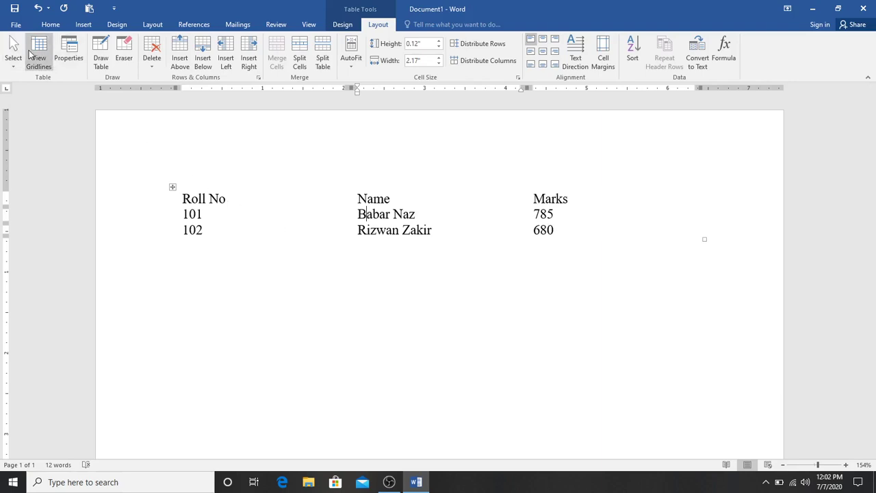
Select the borderless table and turn on View Gridlines to show dashed cell outlines
{"action": "left_click_drag", "start_coordinate": [588, 233], "coordinate": [219, 198]}
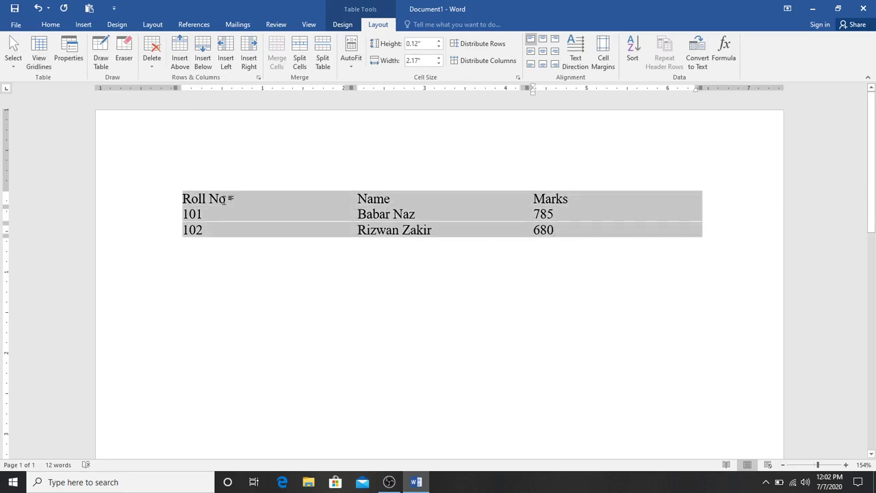
{"action": "left_click", "coordinate": [39, 55]}
{"action": "left_click", "coordinate": [440, 365]}
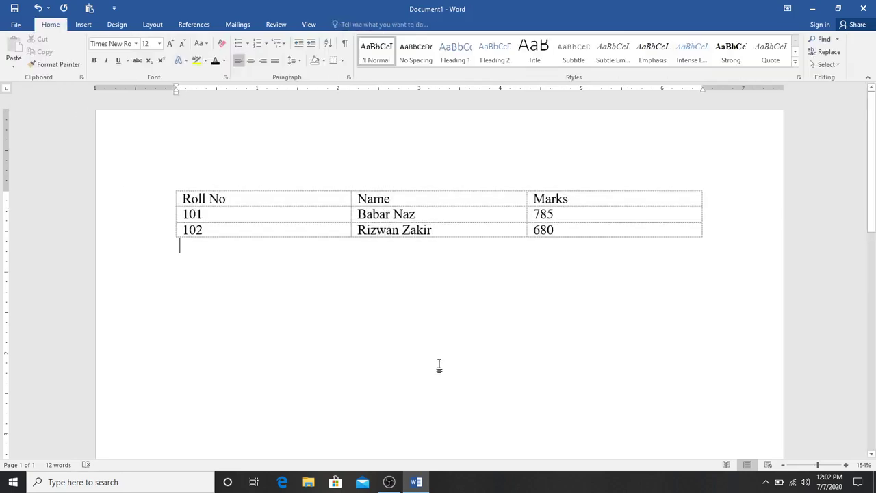
{"action": "scroll", "coordinate": [457, 205], "scroll_direction": "up", "scroll_amount": 3}
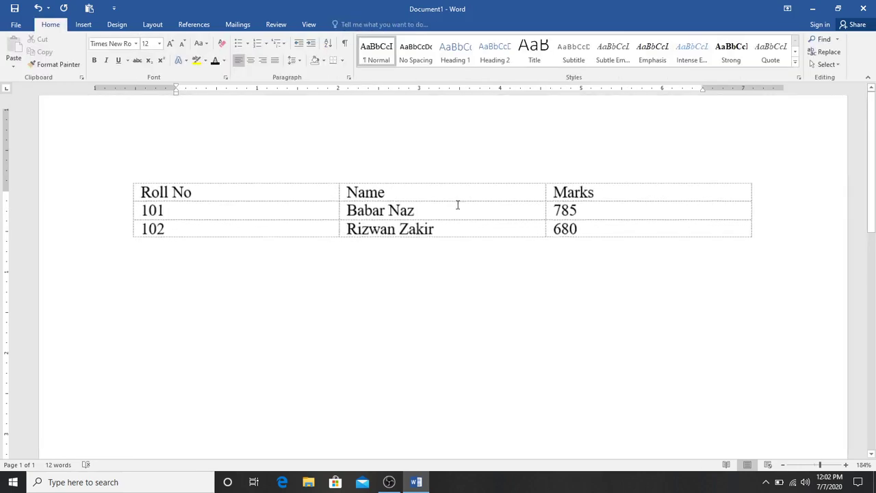
{"action": "scroll", "coordinate": [385, 191], "scroll_direction": "up", "scroll_amount": 3}
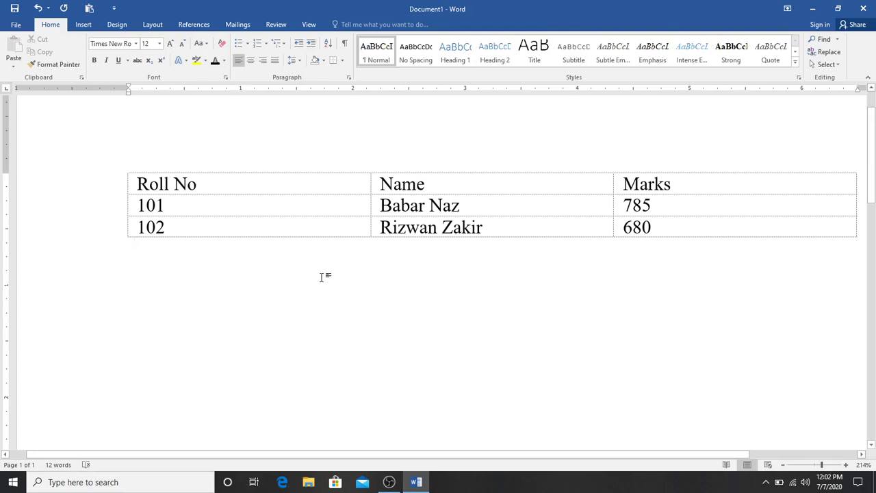
{"action": "scroll", "coordinate": [322, 266], "scroll_direction": "down", "scroll_amount": 2}
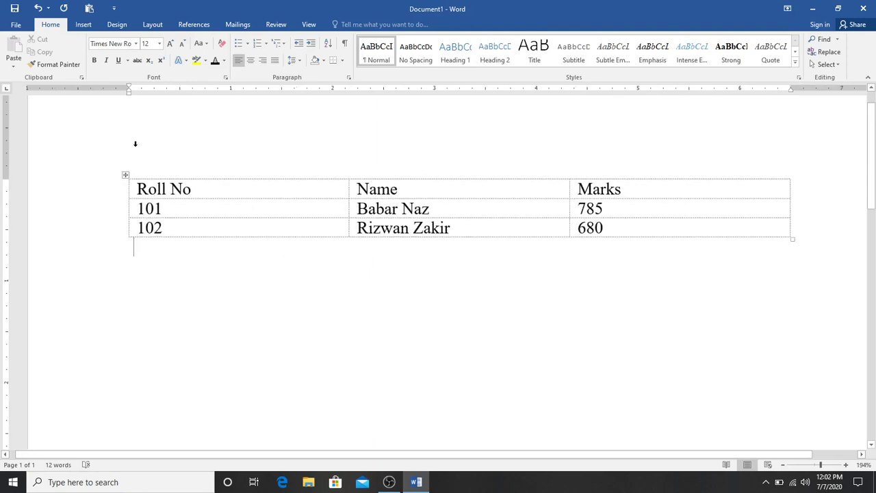
{"action": "left_click", "coordinate": [189, 202]}
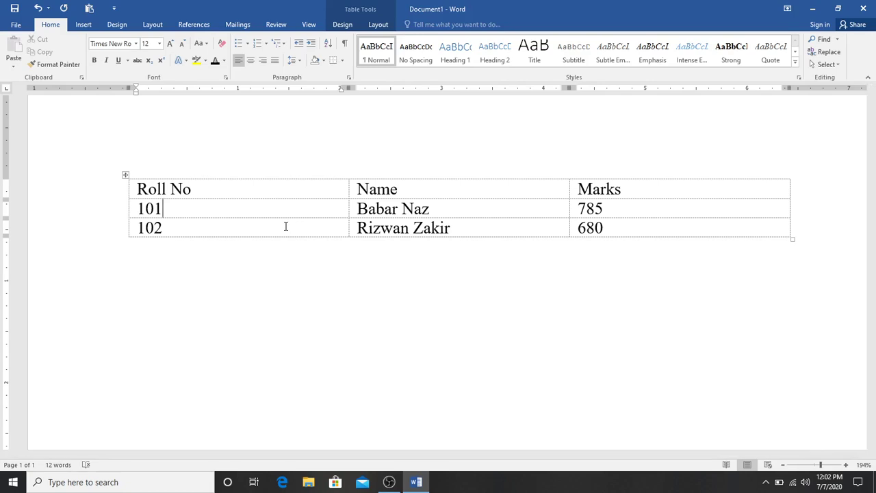
{"action": "key", "text": "ctrl+p"}
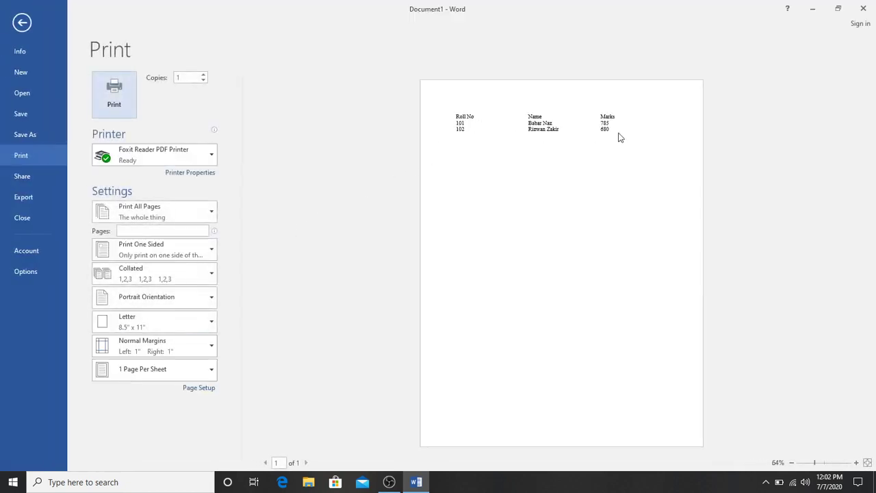
{"action": "scroll", "coordinate": [571, 117], "scroll_direction": "up", "scroll_amount": 3, "text": "ctrl"}
{"action": "scroll", "coordinate": [571, 117], "scroll_direction": "up", "scroll_amount": 3, "text": "ctrl"}
{"action": "scroll", "coordinate": [570, 117], "scroll_direction": "up", "scroll_amount": 4, "text": "ctrl"}
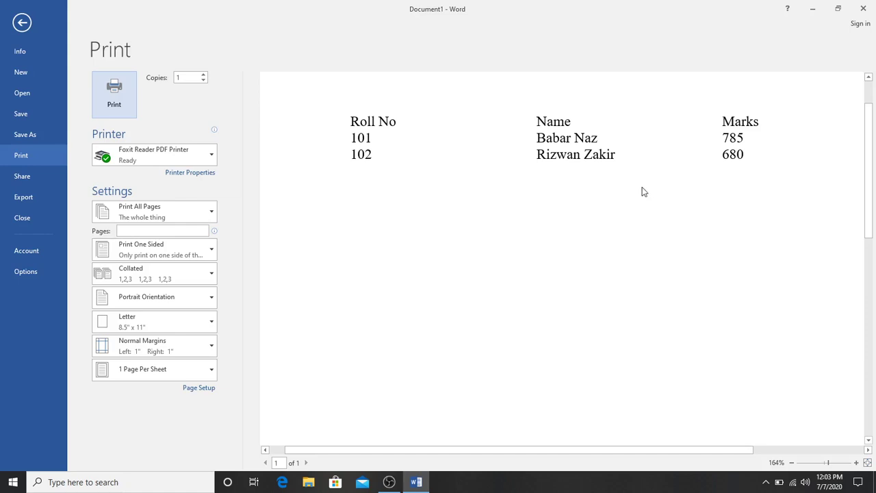
Return from the print preview to the document and select the whole table
{"action": "left_click", "coordinate": [22, 24]}
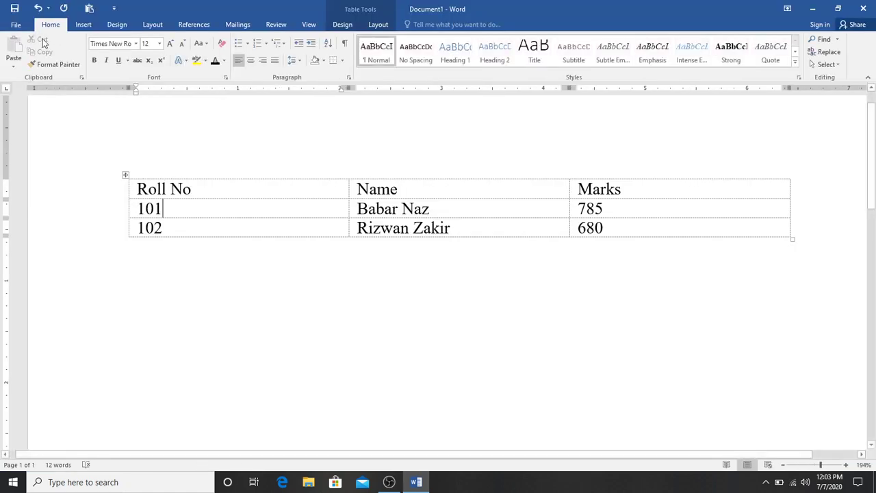
{"action": "left_click", "coordinate": [377, 24]}
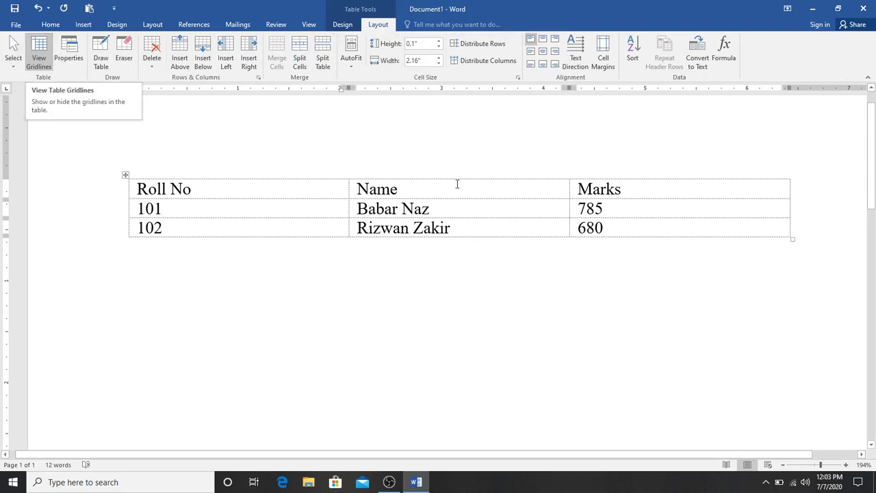
{"action": "left_click_drag", "start_coordinate": [606, 227], "coordinate": [256, 178]}
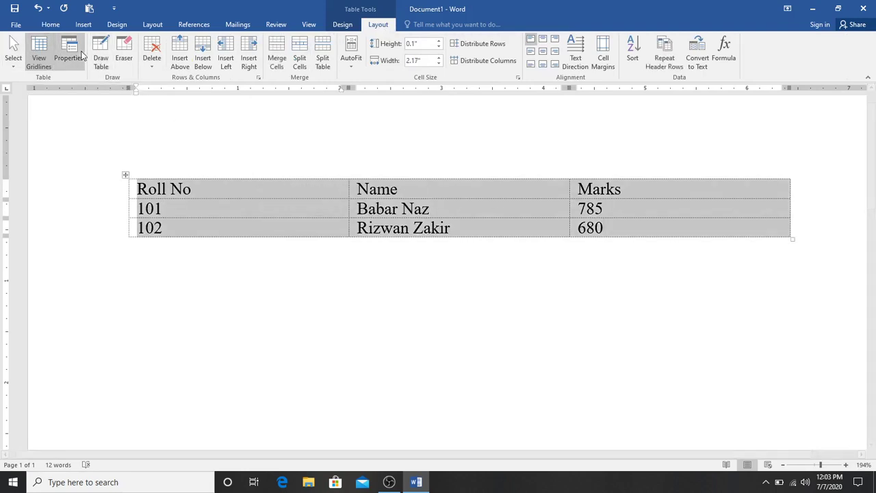
{"action": "left_click", "coordinate": [342, 25]}
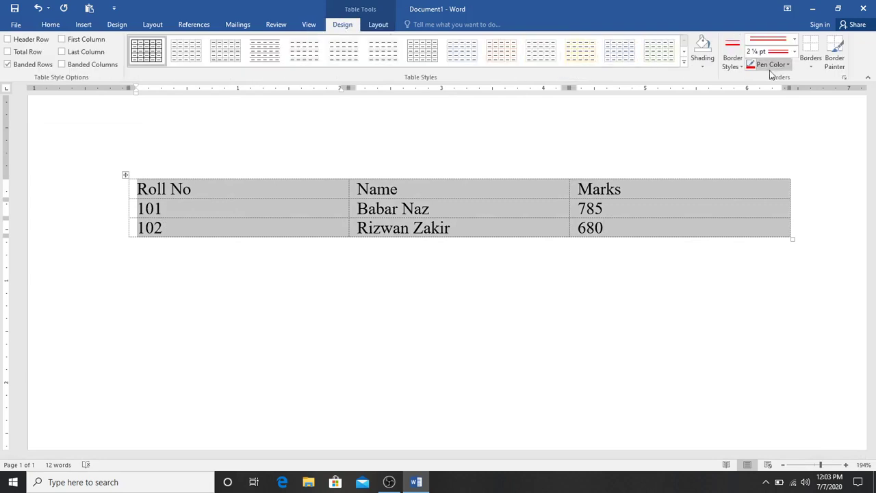
Apply thin ½ pt solid Automatic-colour borders to every cell with All Borders
{"action": "left_click", "coordinate": [810, 66]}
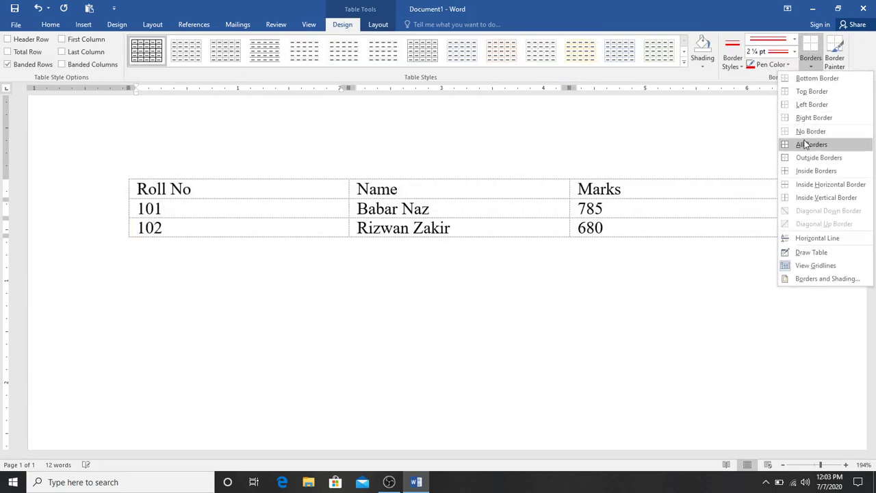
{"action": "left_click", "coordinate": [794, 39]}
{"action": "left_click", "coordinate": [784, 69]}
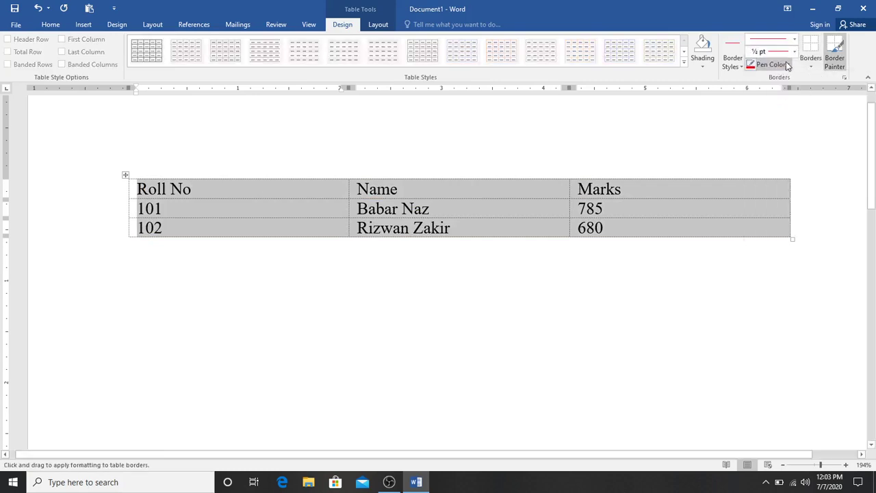
{"action": "left_click", "coordinate": [789, 65]}
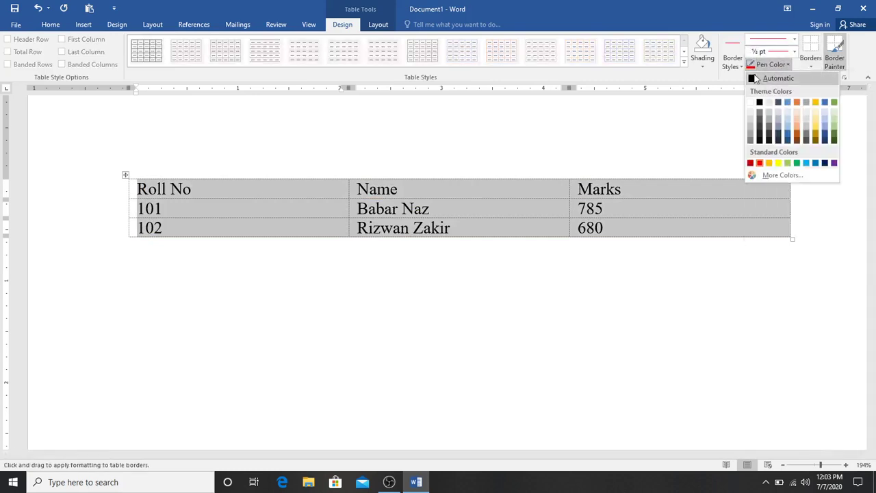
{"action": "left_click", "coordinate": [774, 78]}
{"action": "left_click", "coordinate": [810, 65]}
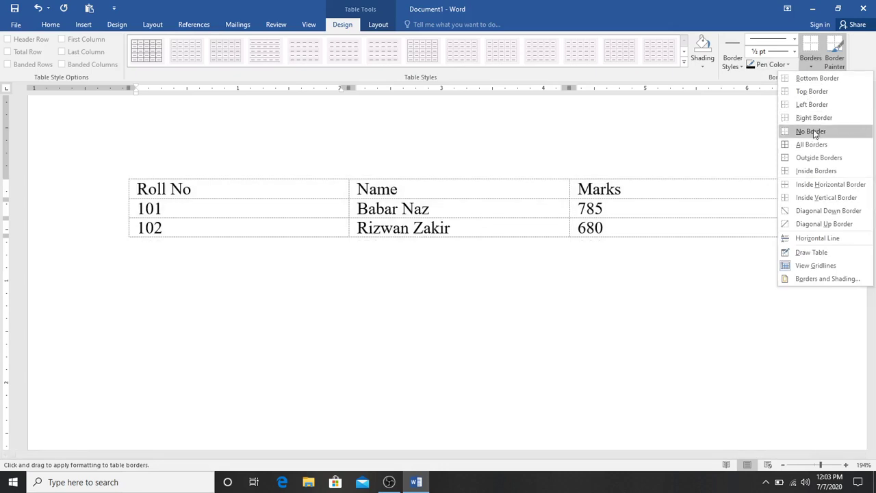
{"action": "left_click", "coordinate": [811, 144]}
{"action": "left_click", "coordinate": [567, 295]}
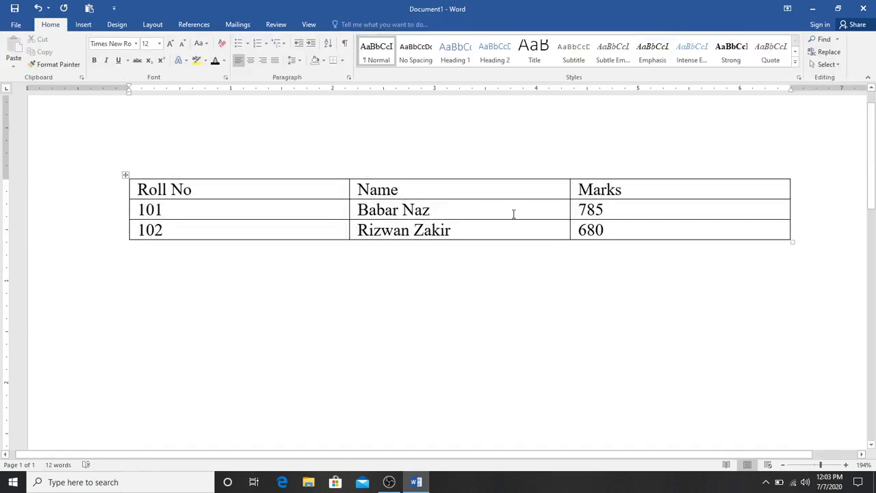
{"action": "left_click", "coordinate": [501, 207]}
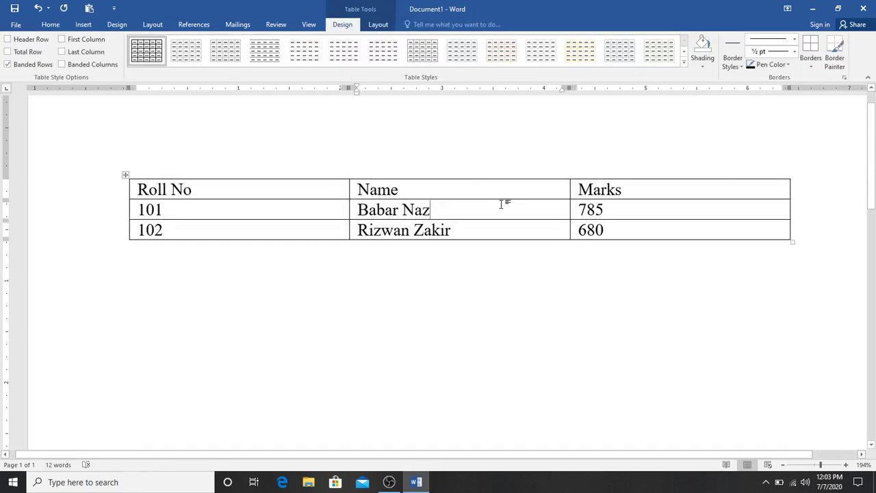
Drag the Roll No, Name and right-edge borders left to narrow the columns, and heighten the header row
{"action": "left_click", "coordinate": [380, 26]}
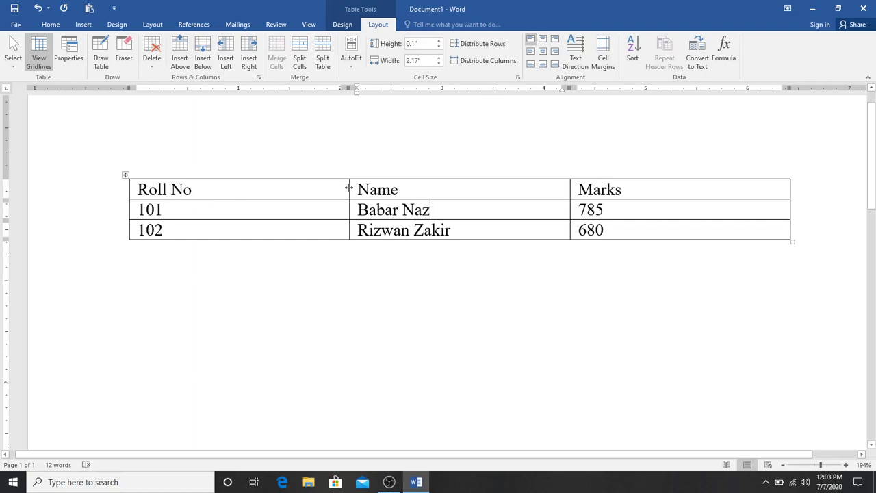
{"action": "left_click_drag", "start_coordinate": [348, 188], "coordinate": [218, 188]}
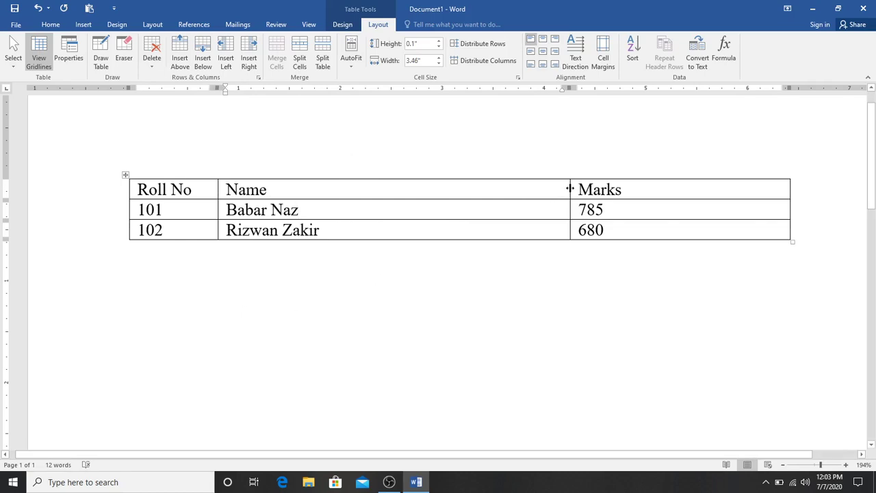
{"action": "left_click_drag", "start_coordinate": [569, 188], "coordinate": [390, 188]}
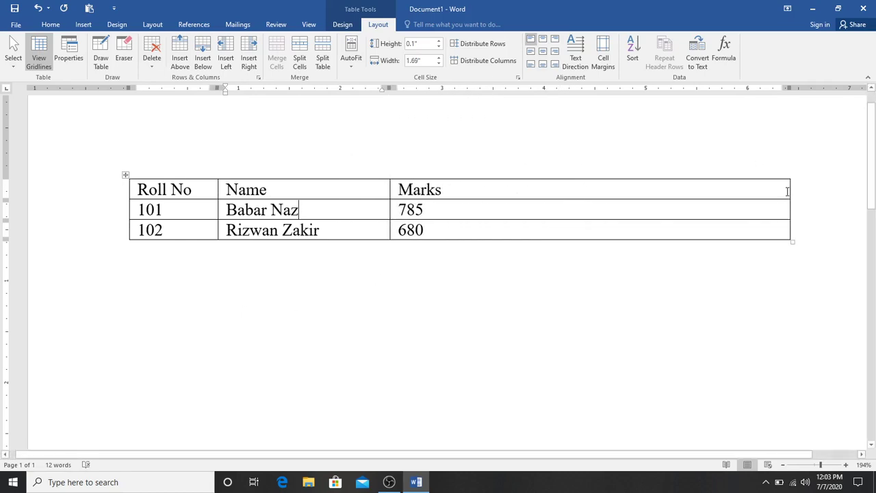
{"action": "left_click_drag", "start_coordinate": [789, 189], "coordinate": [516, 191]}
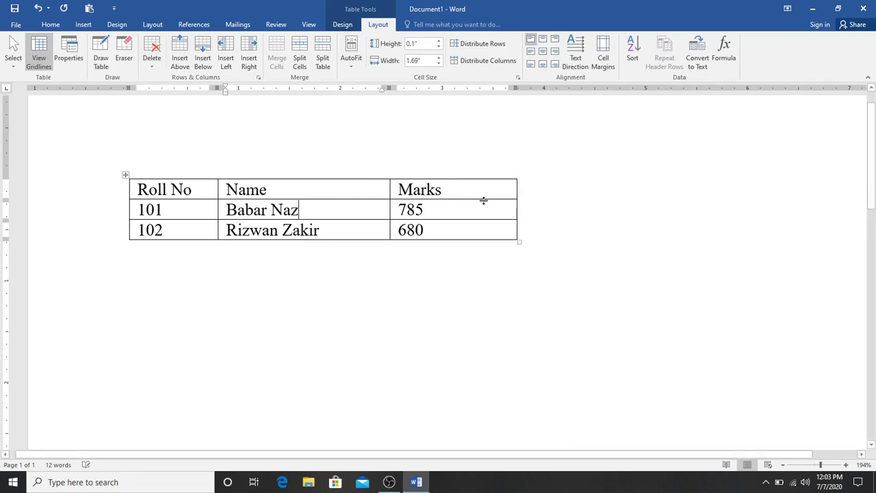
{"action": "mouse_move", "coordinate": [355, 199]}
{"action": "left_mouse_down"}
{"action": "mouse_move", "coordinate": [354, 222]}
{"action": "mouse_move", "coordinate": [338, 204]}
{"action": "left_mouse_up"}
{"action": "mouse_move", "coordinate": [144, 236]}
{"action": "left_mouse_down"}
{"action": "mouse_move", "coordinate": [139, 201]}
{"action": "mouse_move", "coordinate": [192, 206]}
{"action": "left_mouse_up"}
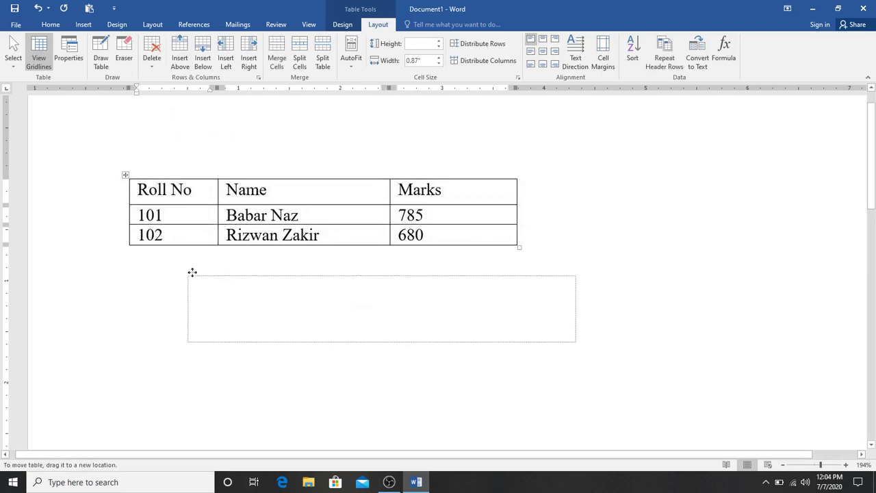
Generate =rand() sample paragraphs on the line above the student table so text flows around it
{"action": "left_click", "coordinate": [143, 180]}
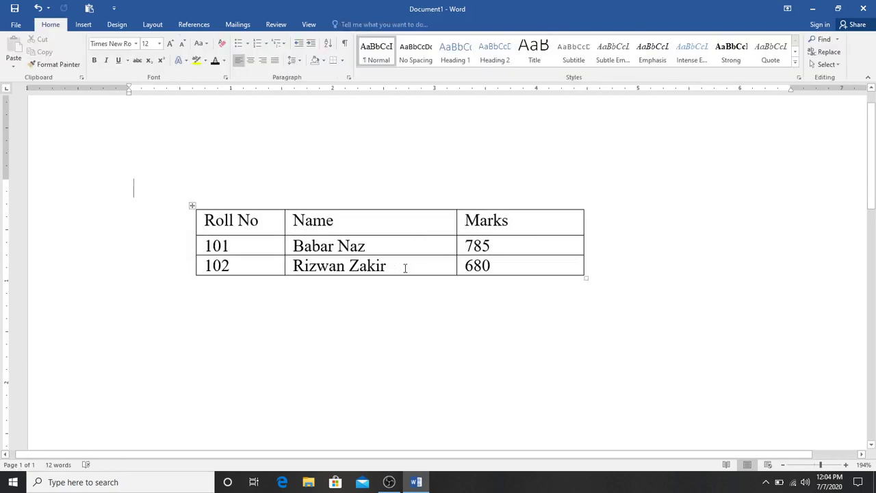
{"action": "type", "text": "=rand()"}
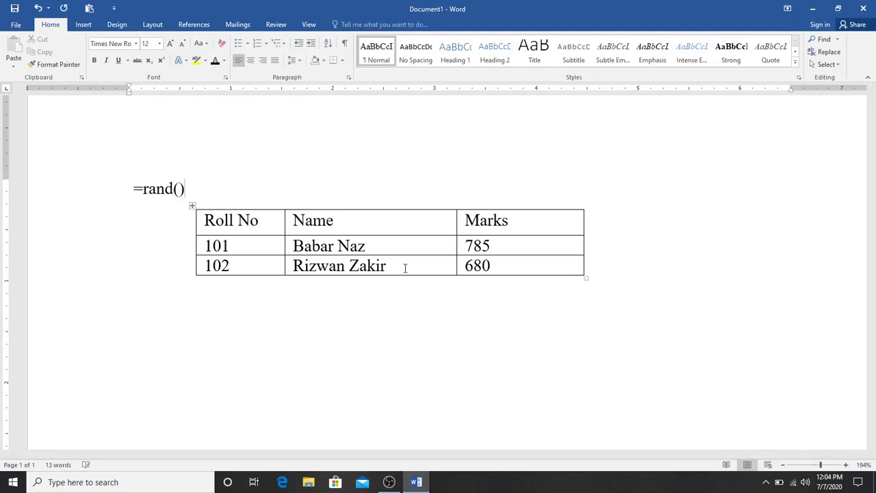
{"action": "key", "text": "Return"}
{"action": "scroll", "coordinate": [405, 267], "scroll_direction": "up", "scroll_amount": 5}
{"action": "scroll", "coordinate": [405, 267], "scroll_direction": "up", "scroll_amount": 3}
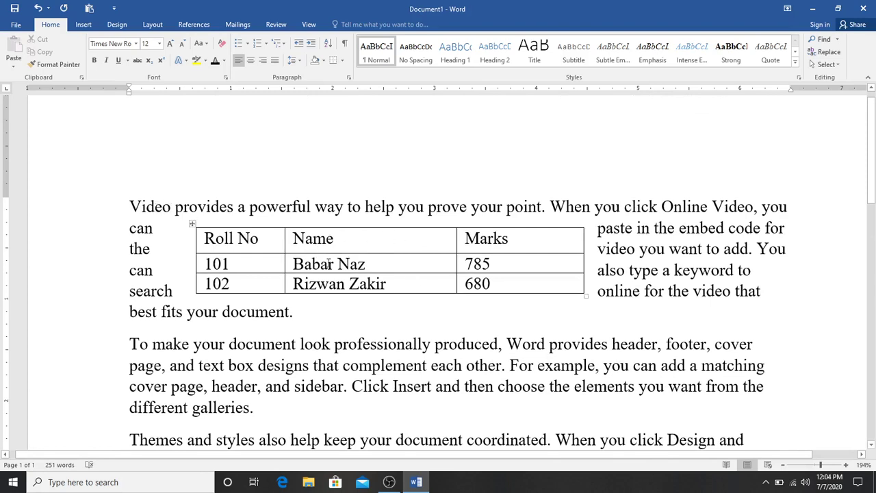
{"action": "left_click", "coordinate": [203, 237]}
{"action": "left_click", "coordinate": [378, 25]}
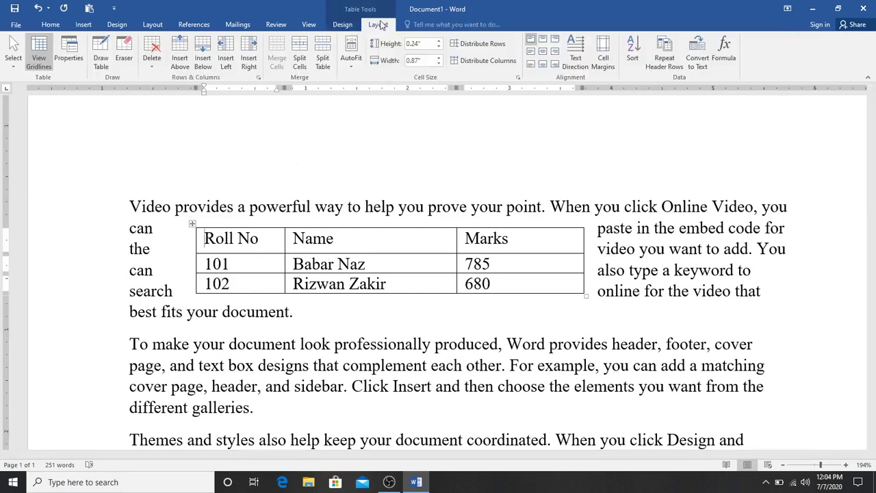
Set the student table's text wrapping to None in Table Properties
{"action": "left_click", "coordinate": [71, 55]}
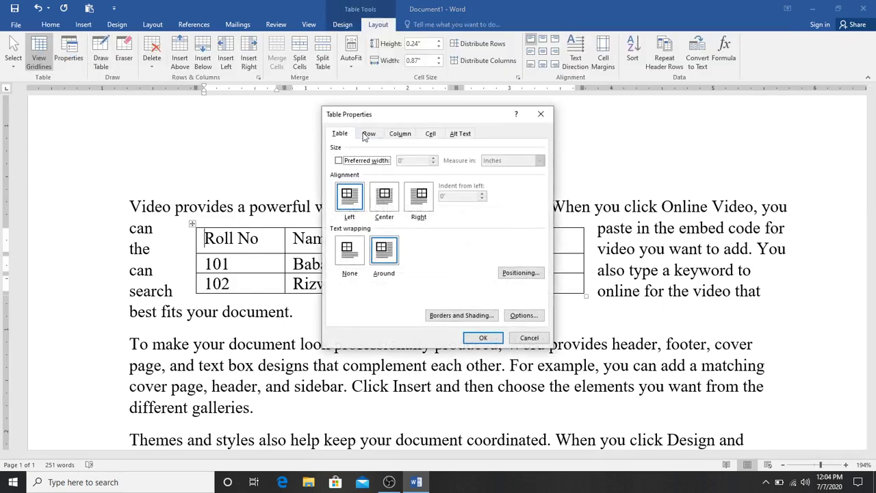
{"action": "left_click_drag", "start_coordinate": [374, 119], "coordinate": [457, 123]}
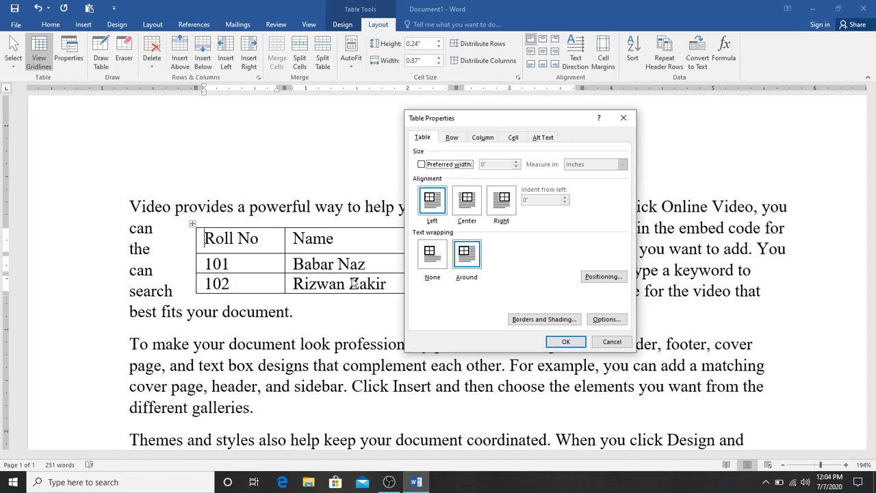
{"action": "left_click", "coordinate": [428, 264]}
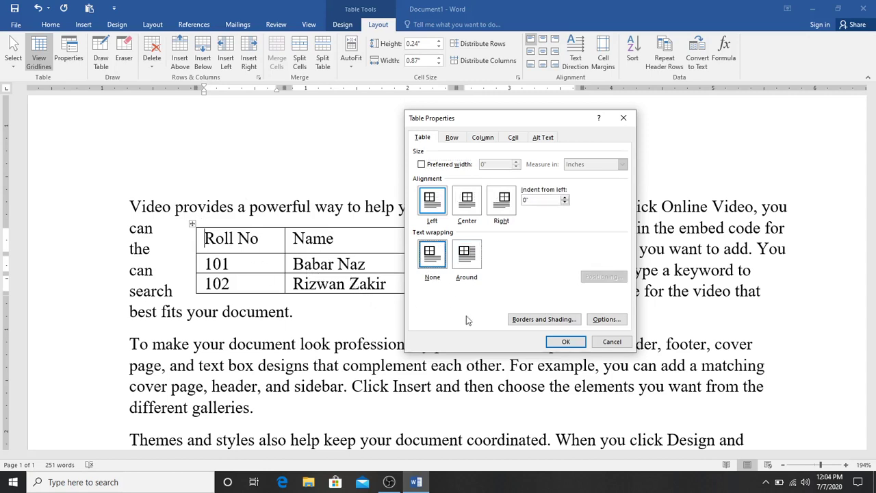
{"action": "left_click", "coordinate": [561, 342]}
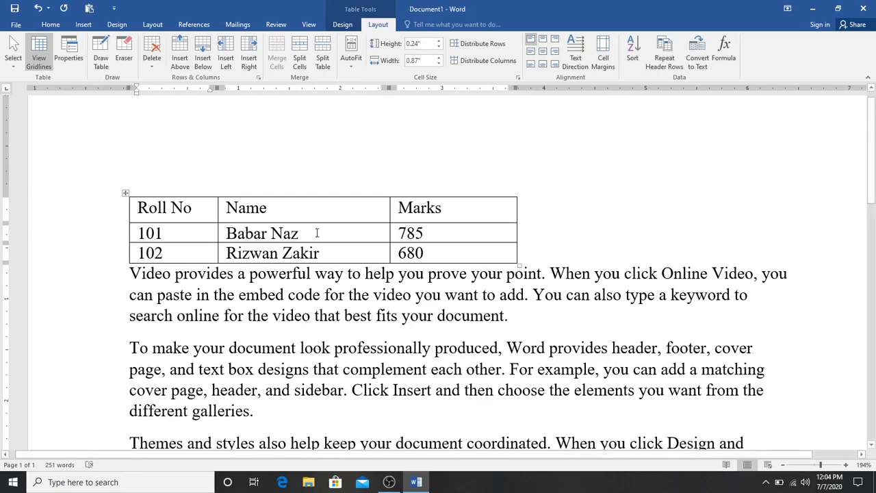
Undo four times to remove the sample paragraphs and restore equal column widths
{"action": "key", "text": "ctrl+z"}
{"action": "key", "text": "ctrl+z"}
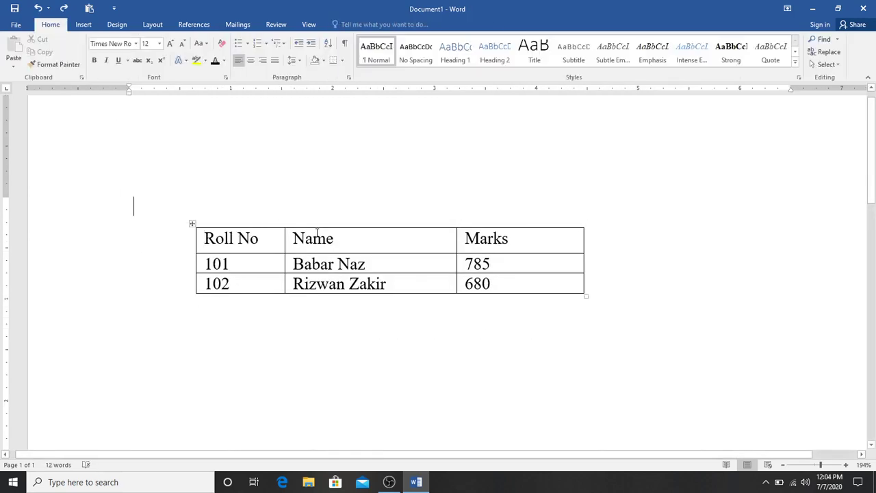
{"action": "key", "text": "ctrl+z"}
{"action": "left_click", "coordinate": [315, 231]}
{"action": "key", "text": "ctrl+z"}
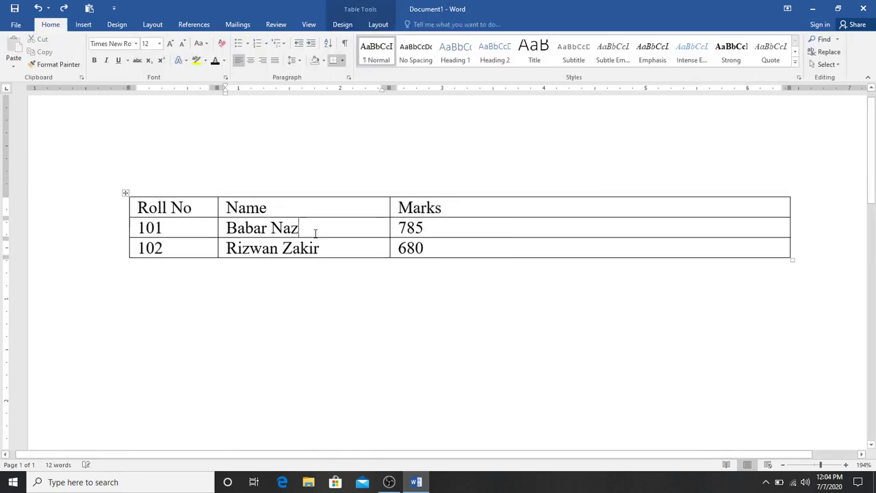
{"action": "key", "text": "ctrl+z"}
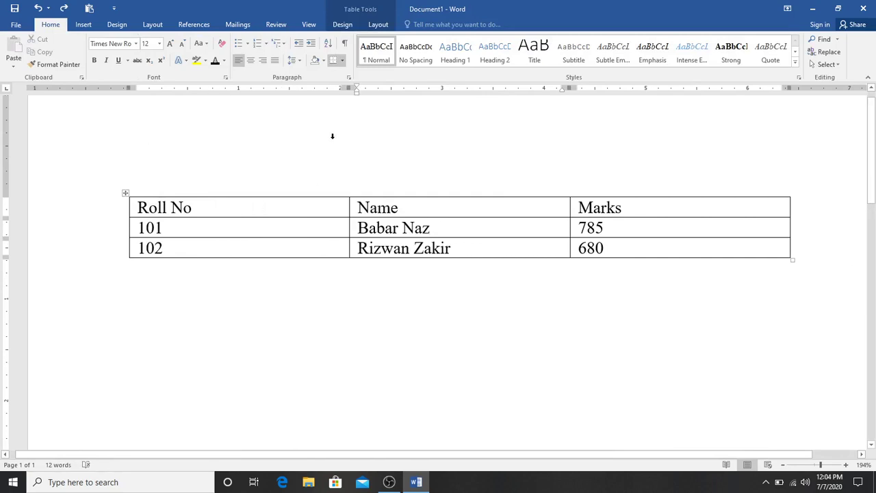
Try the Draw Table pen briefly, then cancel it with Esc
{"action": "left_click", "coordinate": [377, 24]}
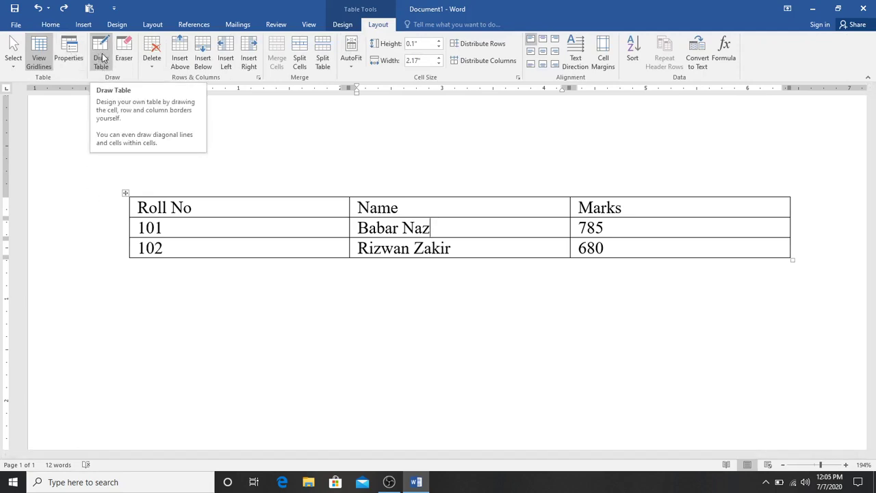
{"action": "left_click", "coordinate": [101, 58]}
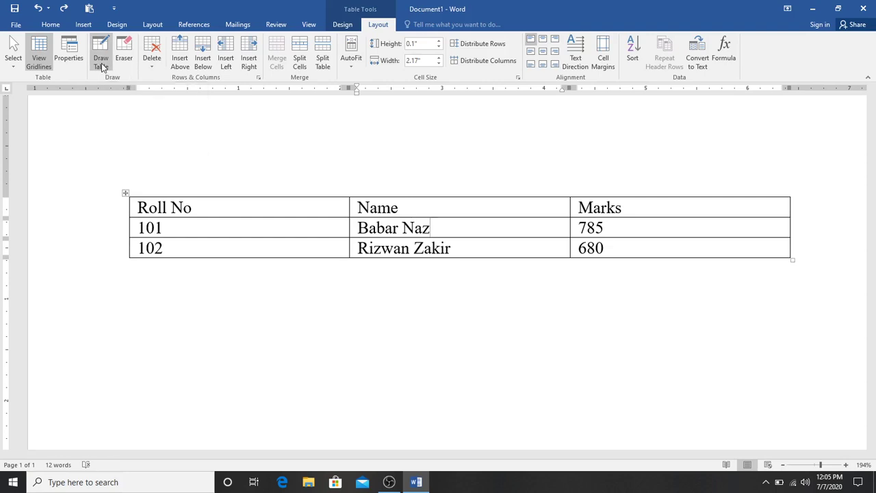
{"action": "left_click_drag", "start_coordinate": [103, 271], "coordinate": [130, 320]}
{"action": "key", "text": "Escape"}
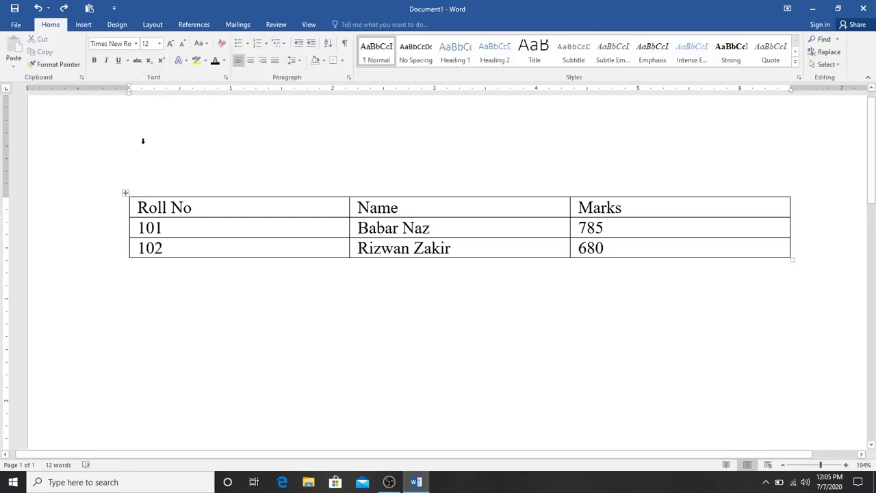
Switch on the Draw Table pen for hand-drawing a table
{"action": "left_click", "coordinate": [83, 24]}
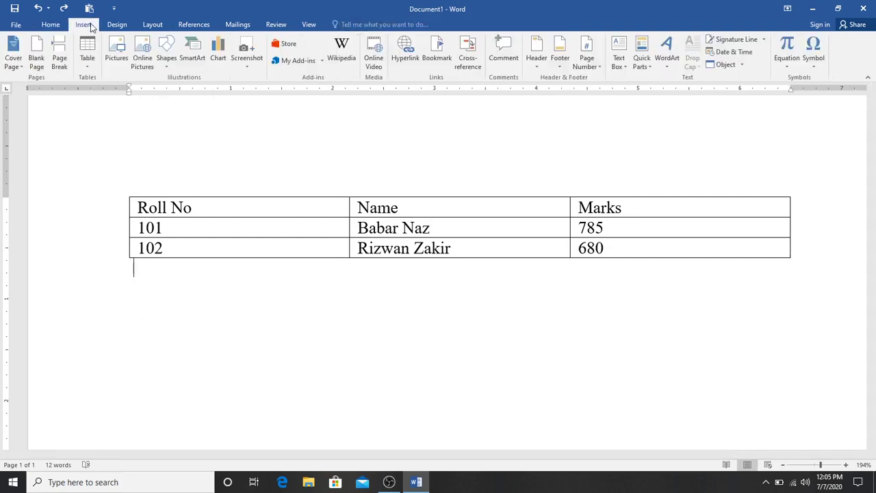
{"action": "left_click", "coordinate": [87, 55]}
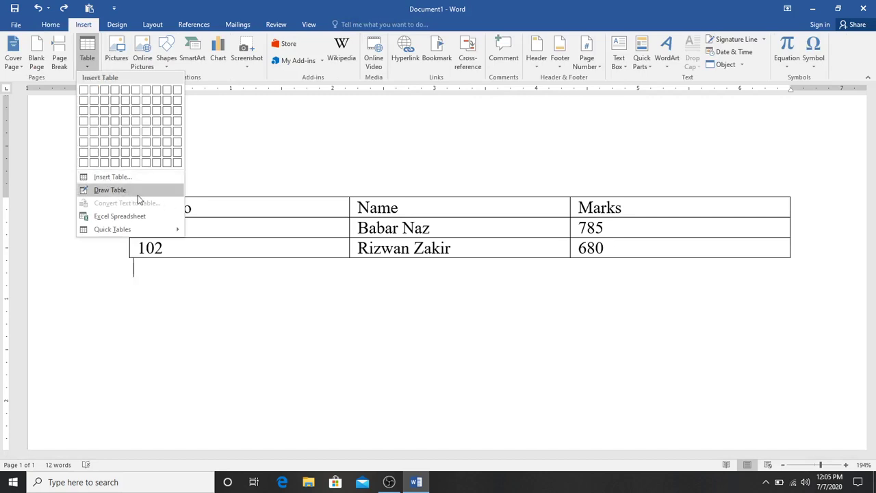
{"action": "left_click", "coordinate": [171, 277]}
{"action": "left_click", "coordinate": [328, 211]}
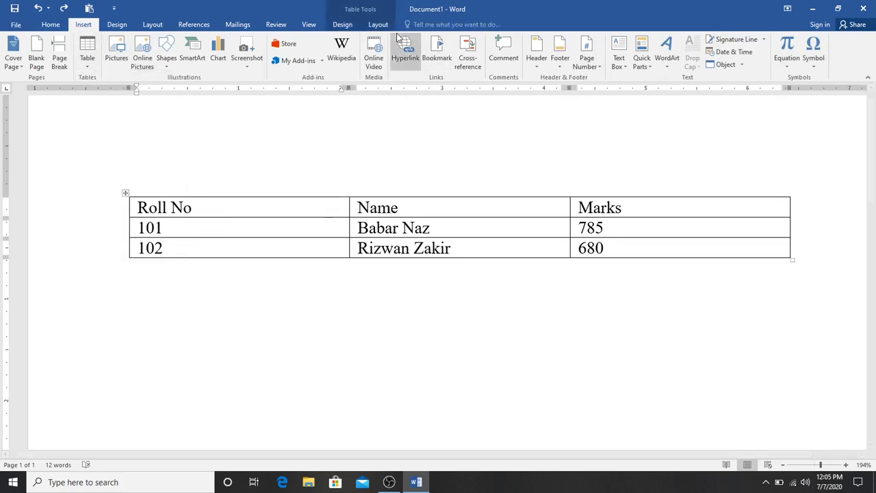
{"action": "left_click", "coordinate": [377, 24]}
{"action": "left_click", "coordinate": [107, 72]}
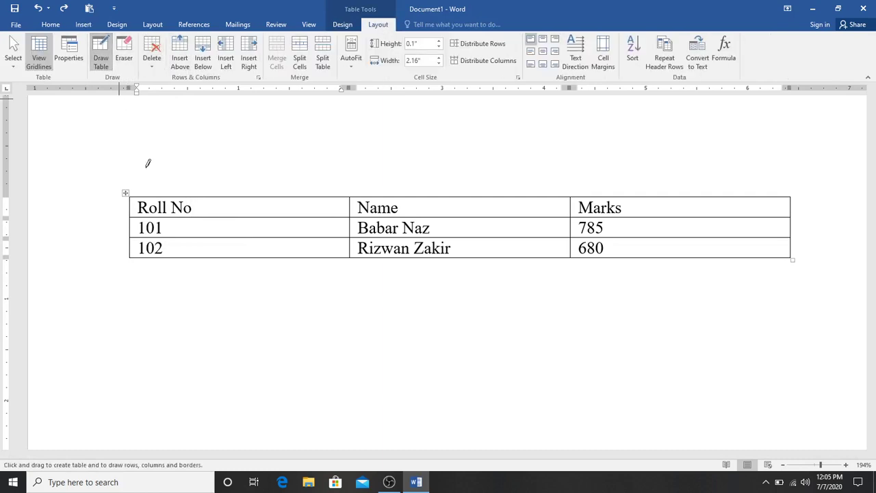
Draw a table outline below the student table with three column lines and two row lines
{"action": "mouse_move", "coordinate": [135, 286]}
{"action": "left_mouse_down"}
{"action": "mouse_move", "coordinate": [540, 366]}
{"action": "mouse_move", "coordinate": [582, 364]}
{"action": "left_mouse_up"}
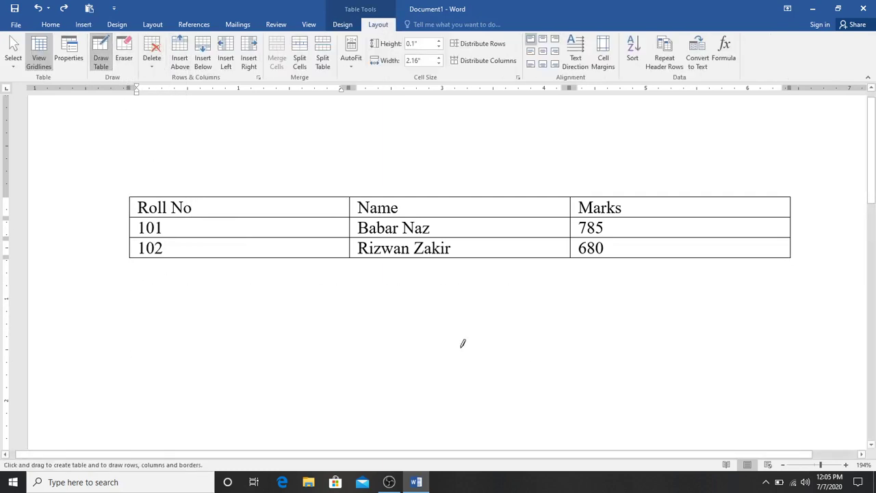
{"action": "left_click_drag", "start_coordinate": [248, 287], "coordinate": [245, 342]}
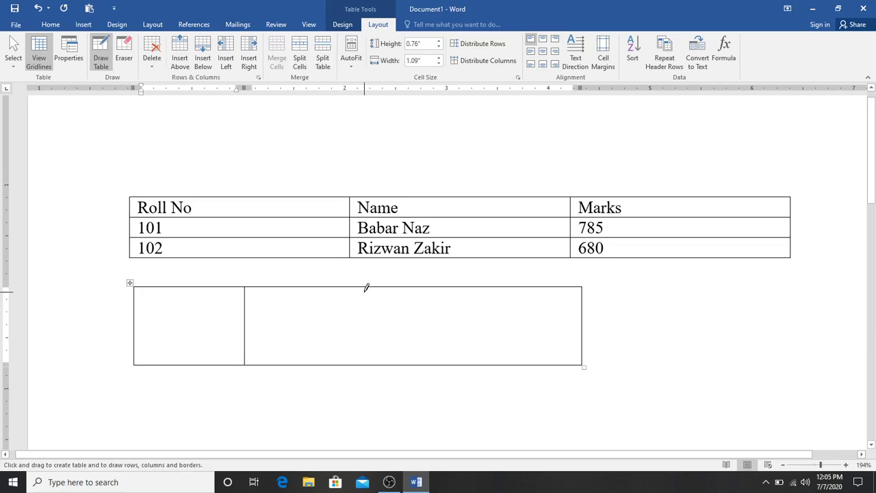
{"action": "left_click_drag", "start_coordinate": [364, 287], "coordinate": [363, 364]}
{"action": "left_click_drag", "start_coordinate": [486, 288], "coordinate": [487, 364]}
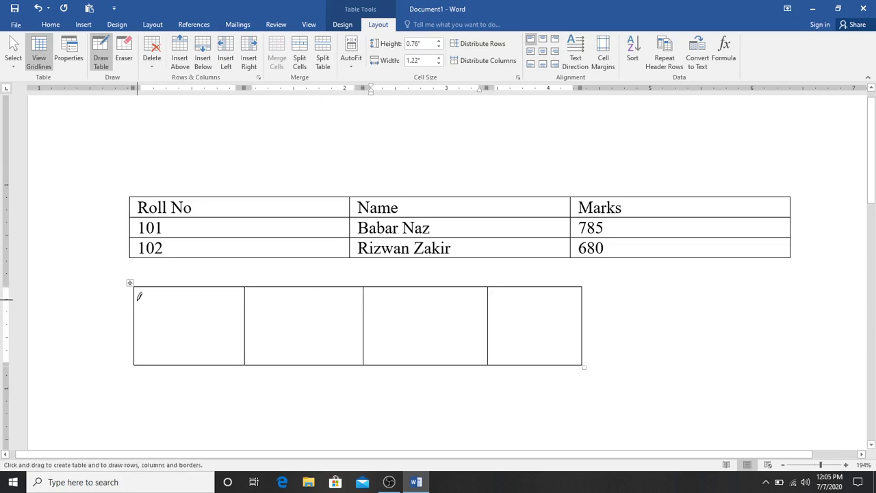
{"action": "left_click_drag", "start_coordinate": [137, 305], "coordinate": [580, 305]}
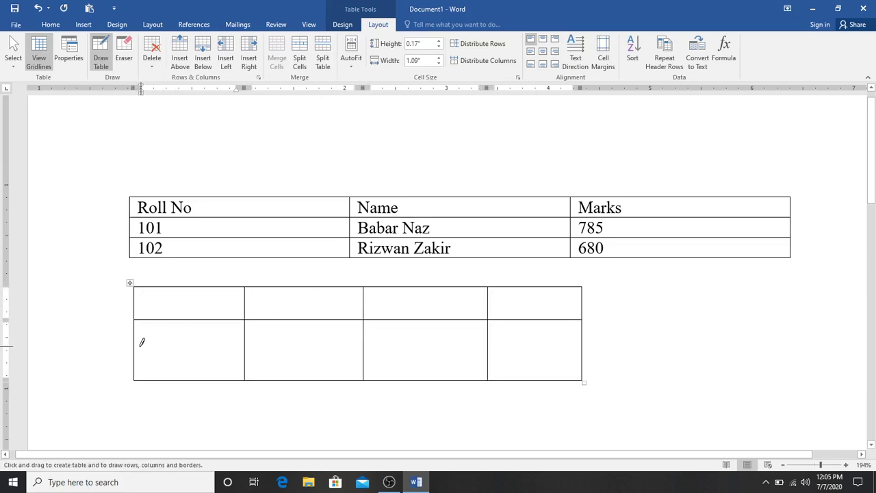
{"action": "left_click_drag", "start_coordinate": [138, 348], "coordinate": [551, 335]}
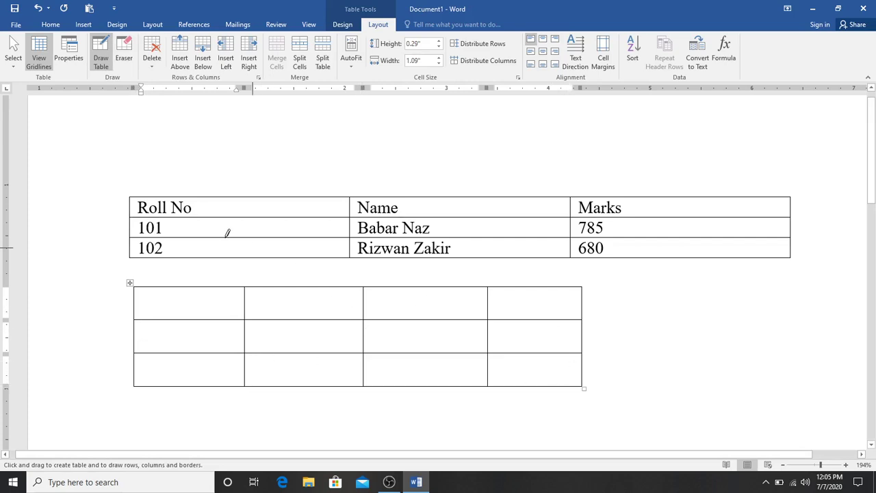
Erase the rightmost column and bottom row of the hand-drawn table
{"action": "left_click", "coordinate": [124, 51]}
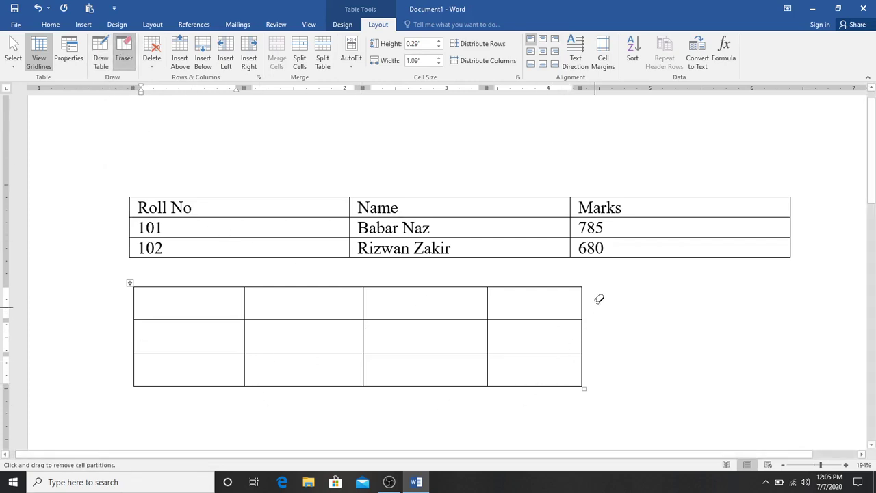
{"action": "left_click_drag", "start_coordinate": [602, 280], "coordinate": [495, 414]}
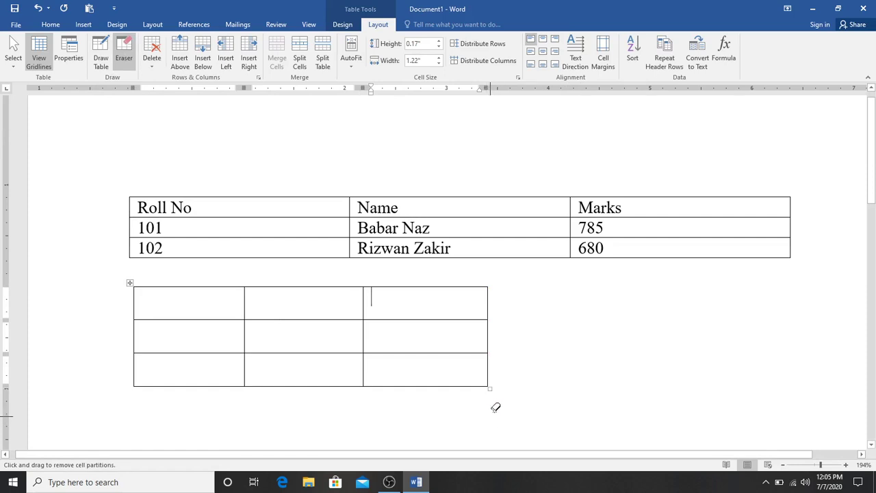
{"action": "left_click_drag", "start_coordinate": [535, 371], "coordinate": [104, 401]}
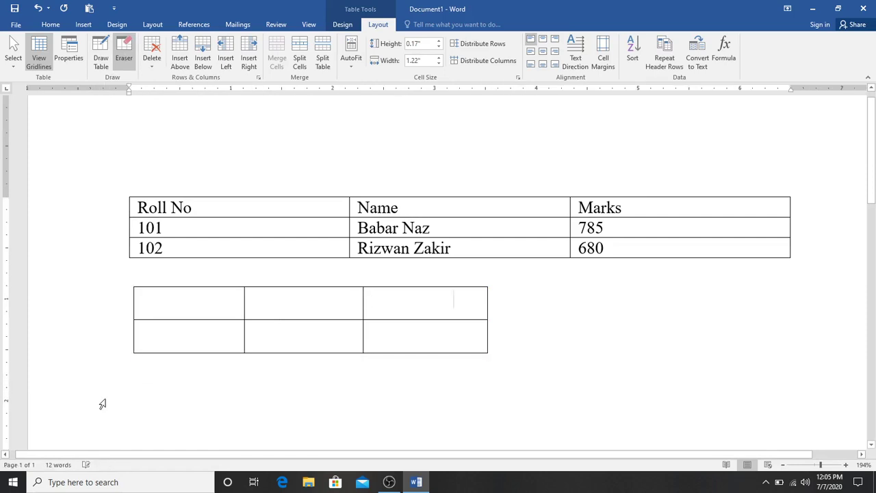
{"action": "left_click", "coordinate": [522, 317]}
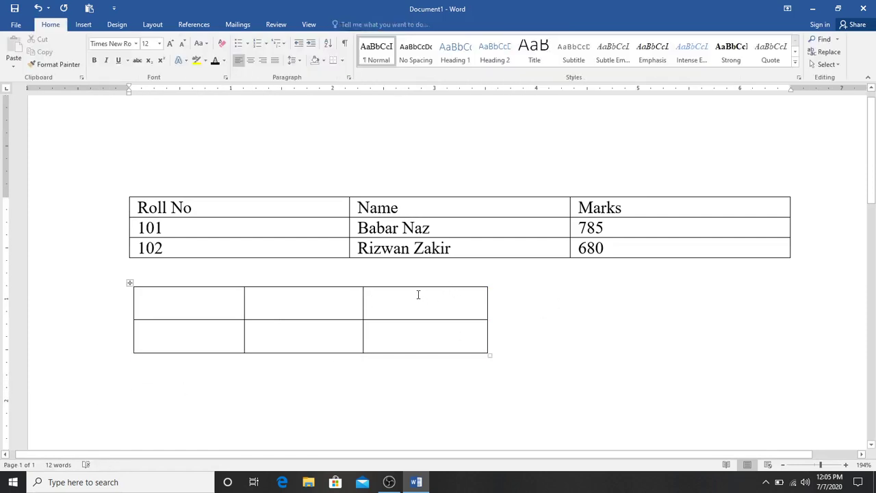
Erase all remaining lines of the hand-drawn table with the Eraser
{"action": "left_click", "coordinate": [284, 308]}
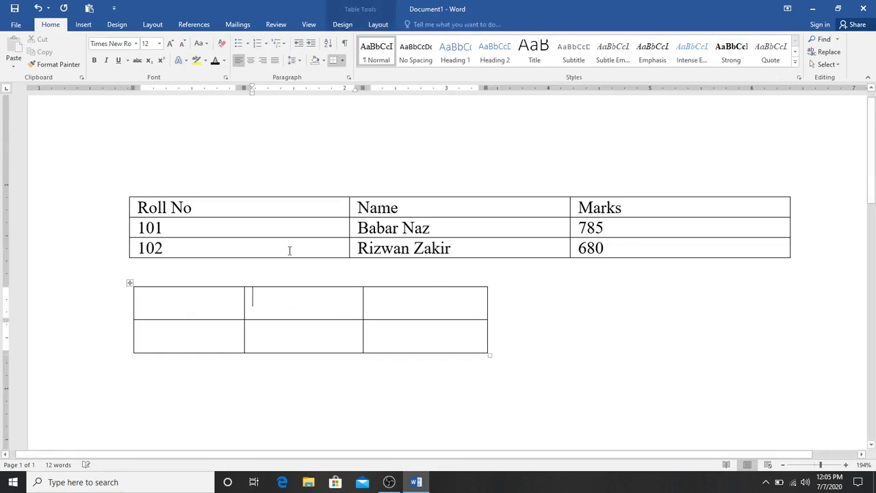
{"action": "left_click", "coordinate": [375, 25]}
{"action": "left_click", "coordinate": [123, 55]}
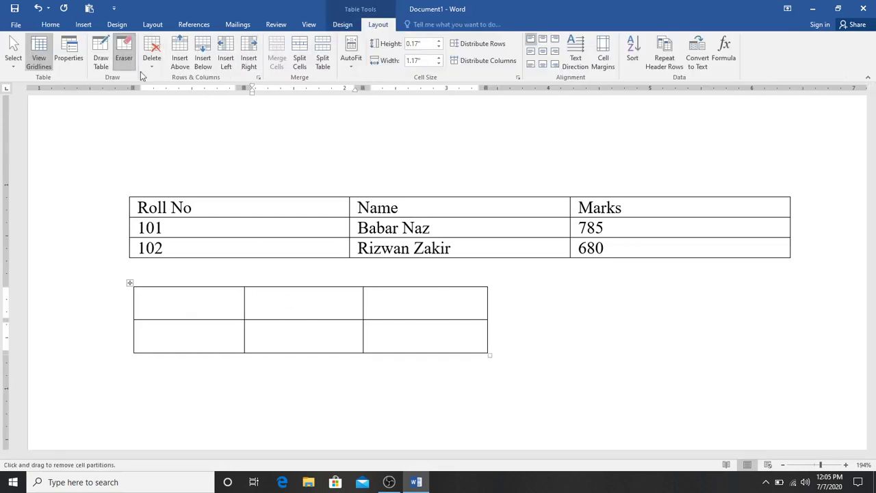
{"action": "mouse_move", "coordinate": [554, 277]}
{"action": "left_mouse_down"}
{"action": "mouse_move", "coordinate": [142, 379]}
{"action": "mouse_move", "coordinate": [109, 394]}
{"action": "left_mouse_up"}
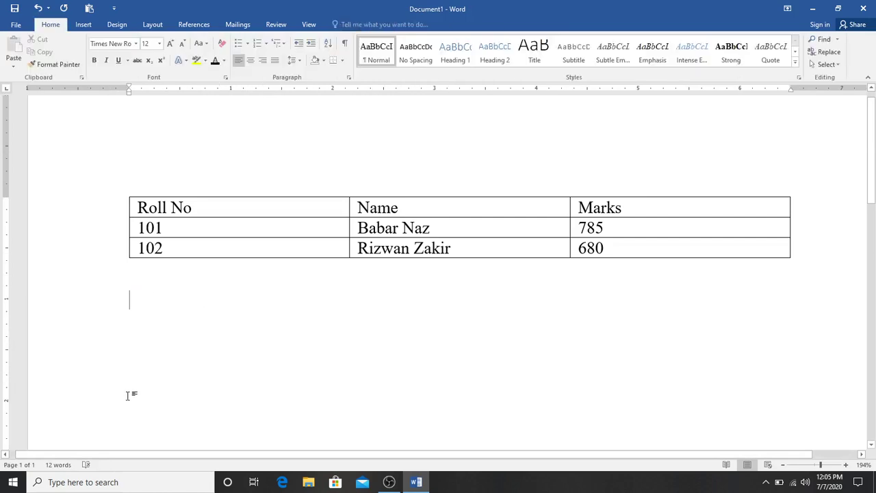
Check the Table Tools Design and Layout tabs, then minimize Word and right-click the desktop
{"action": "left_click", "coordinate": [271, 218]}
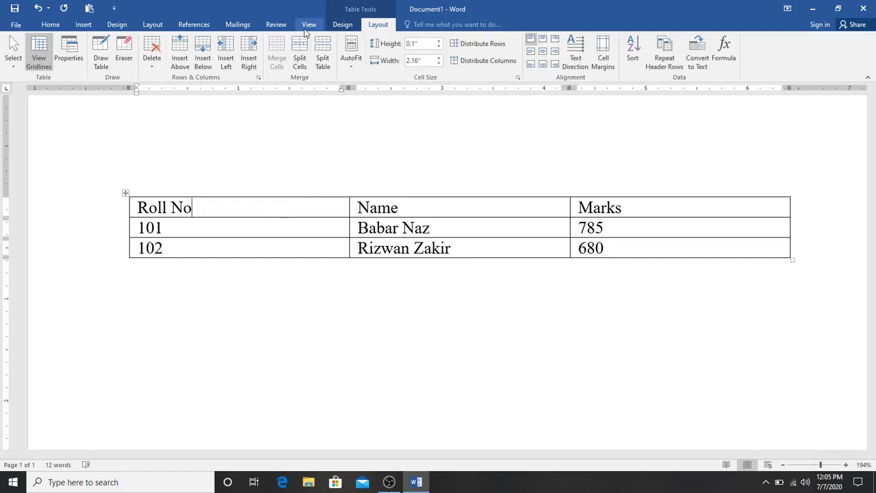
{"action": "left_click", "coordinate": [345, 26]}
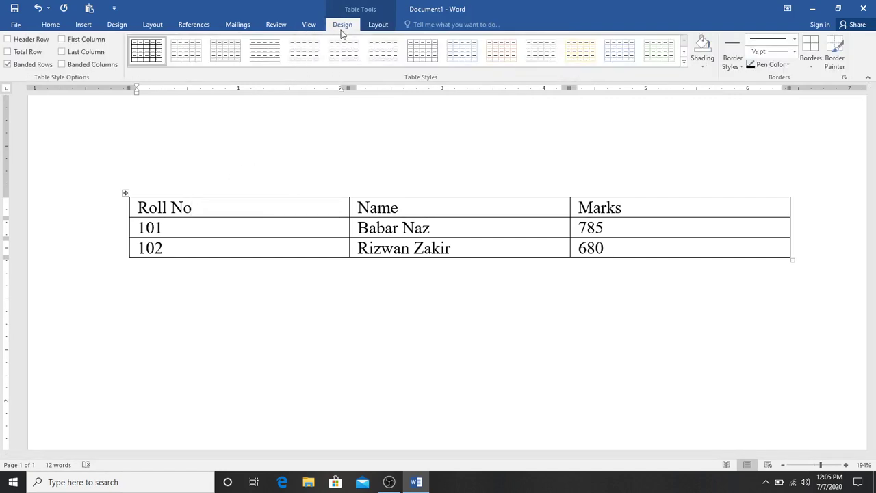
{"action": "left_click", "coordinate": [377, 25]}
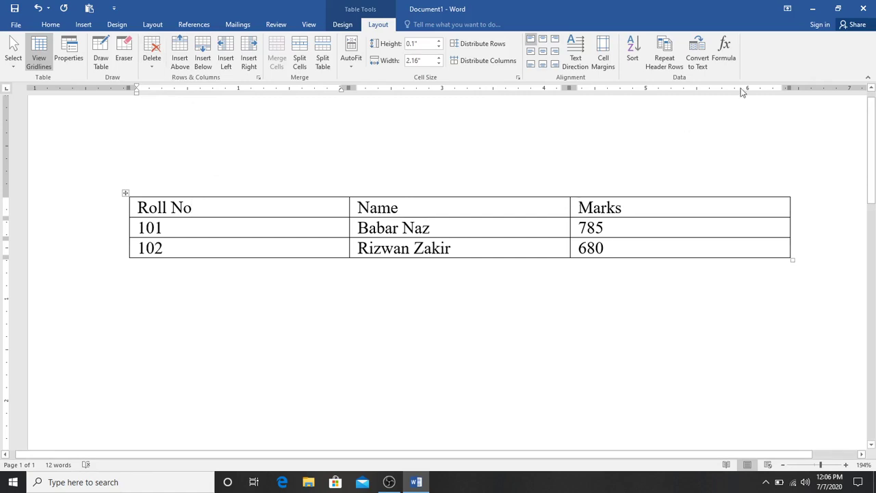
{"action": "left_click", "coordinate": [812, 9]}
{"action": "right_click", "coordinate": [662, 98]}
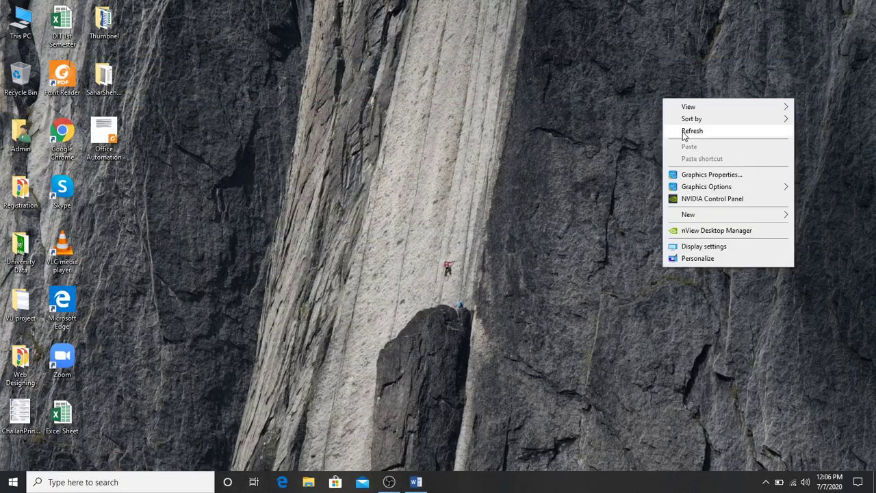